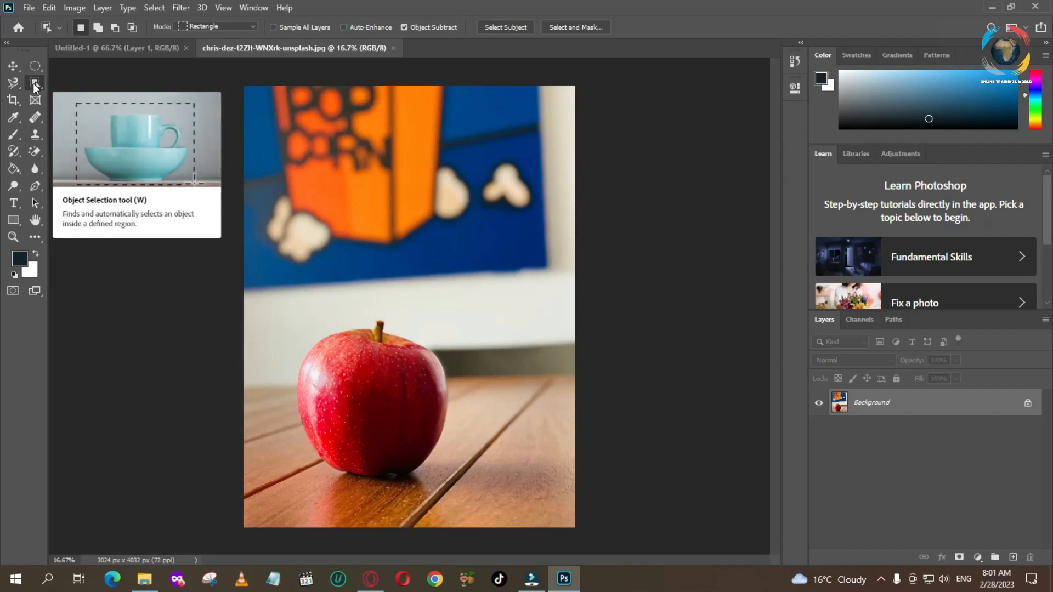
# Step: Select the apple with the Object Selection tool, copy it to a new layer and hide the Background layer
pyautogui.click(34, 85)
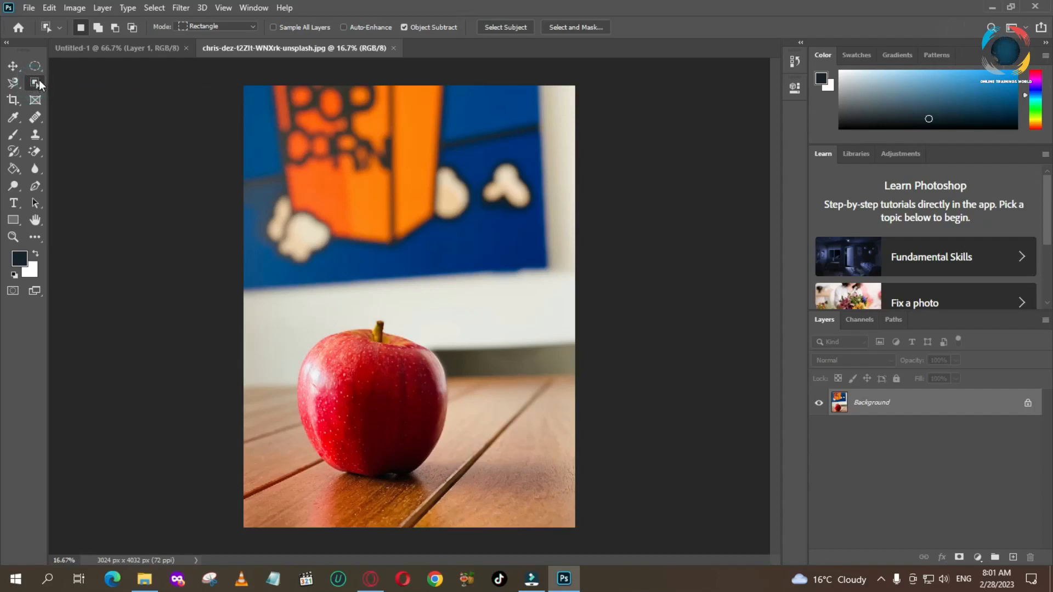
pyautogui.click(35, 82)
pyautogui.moveTo(267, 292); pyautogui.dragTo(470, 495)
pyautogui.hotkey('ctrl', 'j')
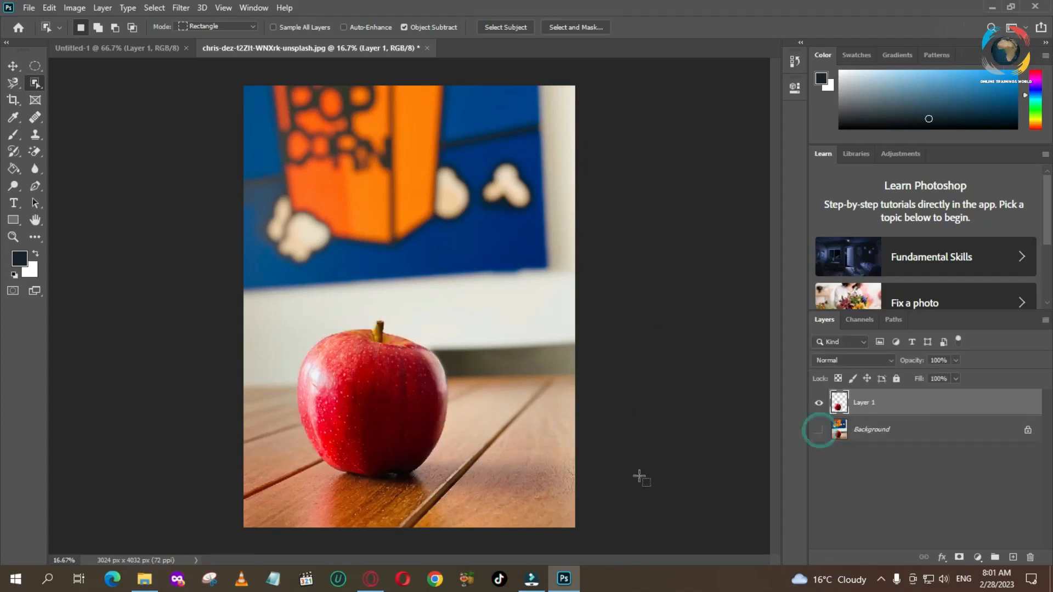
pyautogui.click(818, 430)
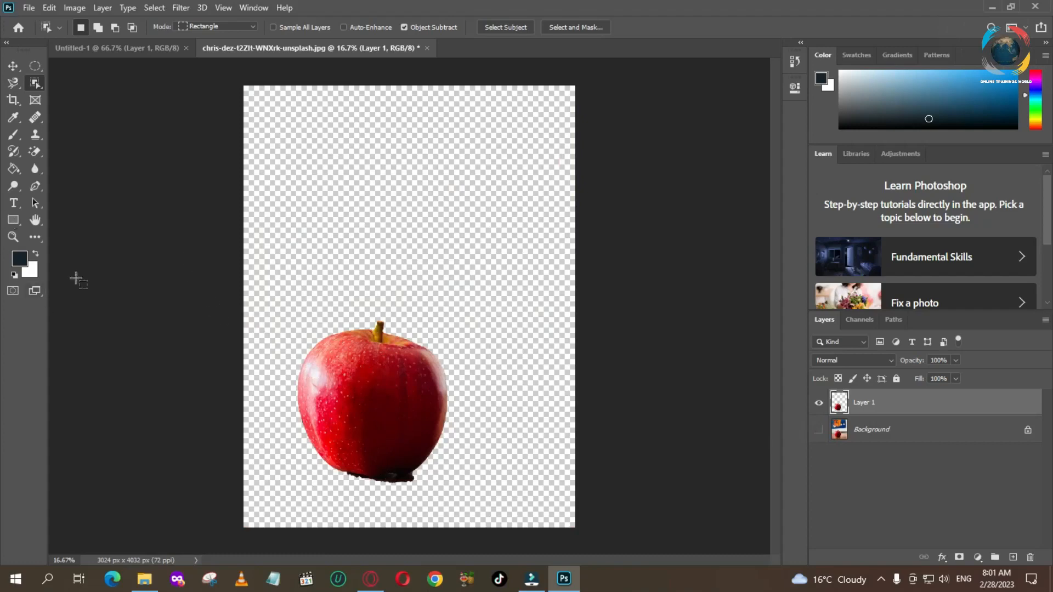
# Step: Outline the dark shadow remnant beneath the cut-out apple with the Magnetic Lasso, delete it and deselect
pyautogui.click(15, 85)
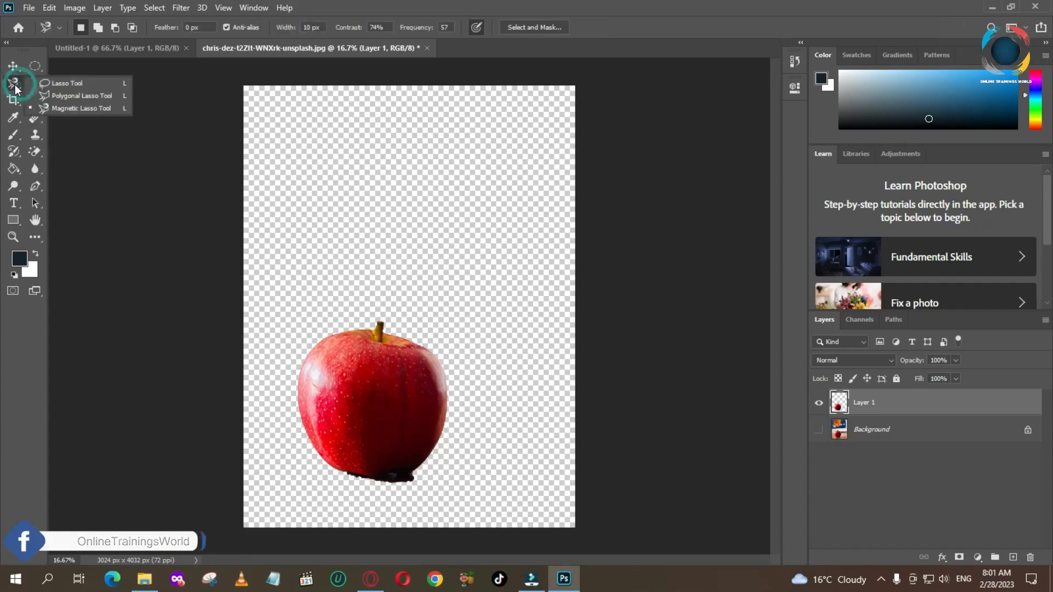
pyautogui.click(55, 84)
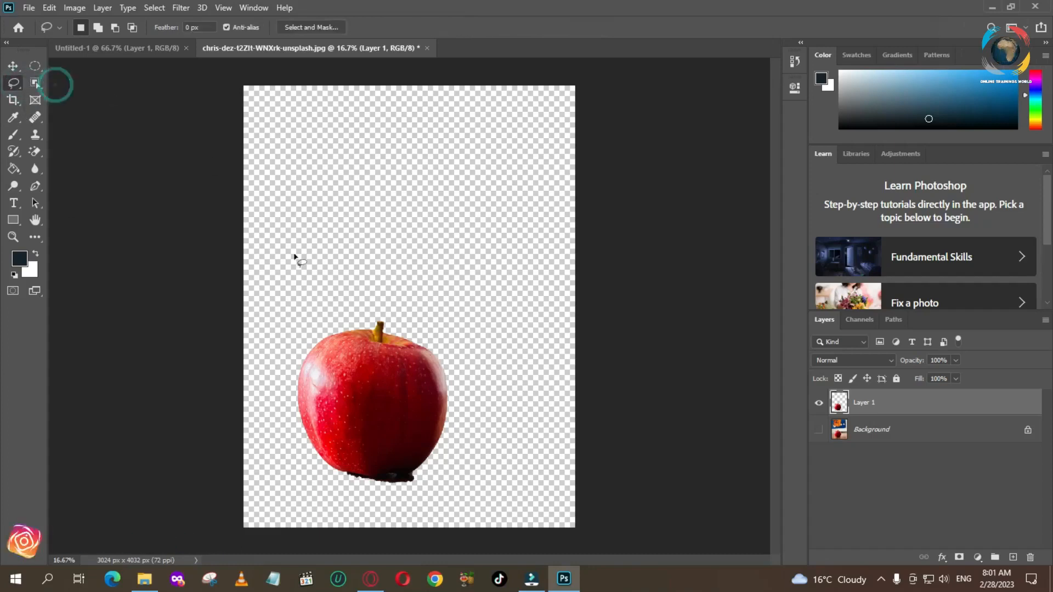
pyautogui.press('z')
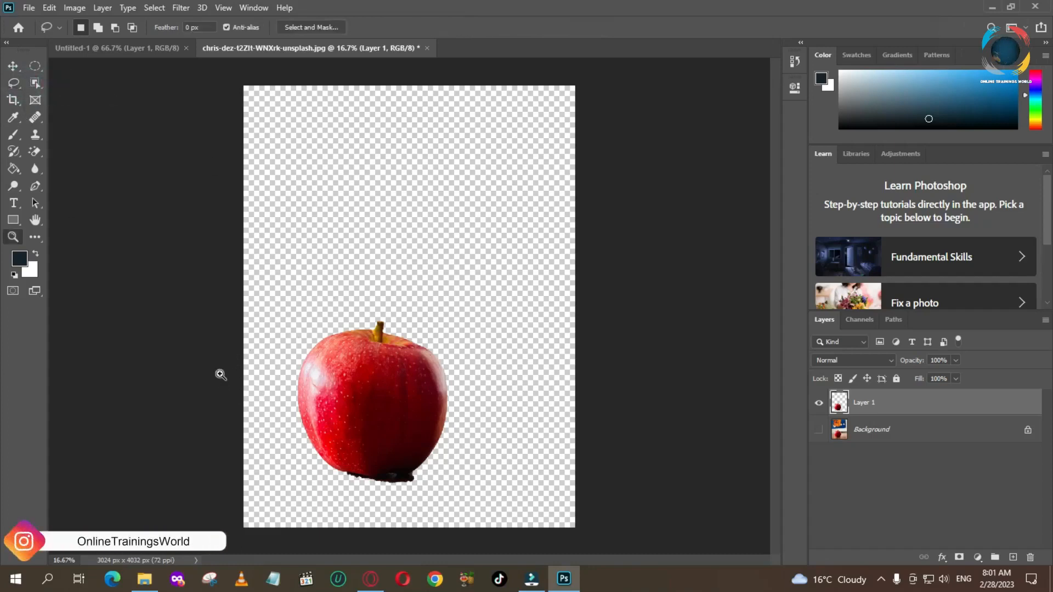
pyautogui.click(377, 464)
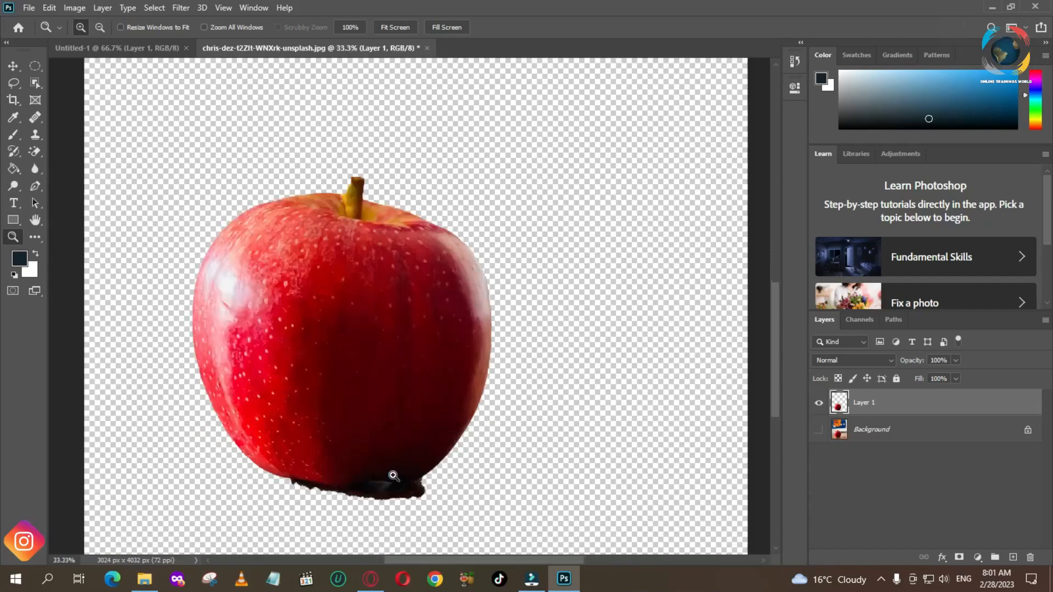
pyautogui.press('l')
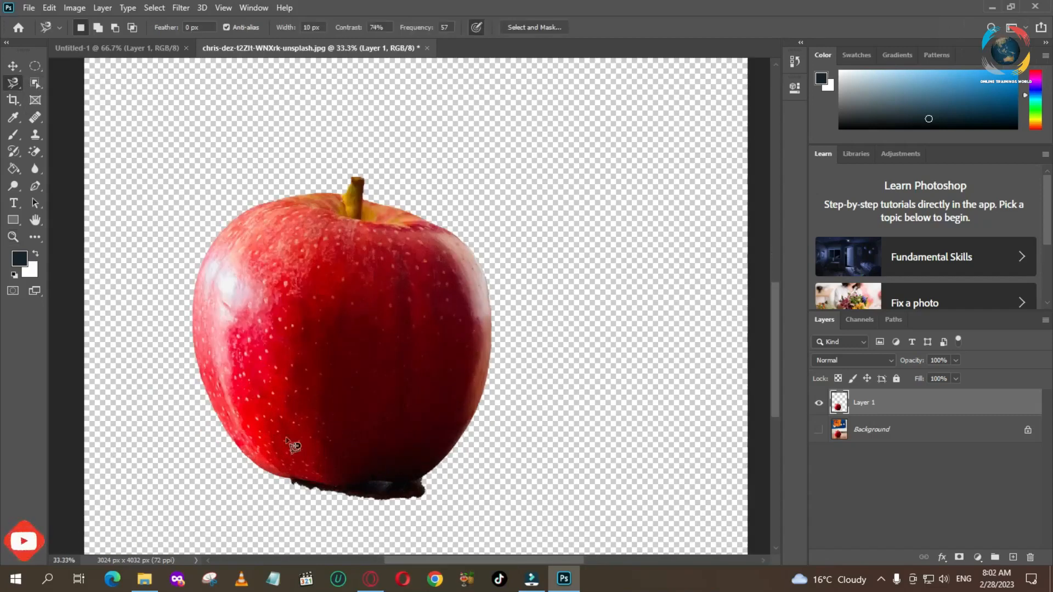
pyautogui.hotkey('shift', 'l')
pyautogui.hotkey('shift', 'l')
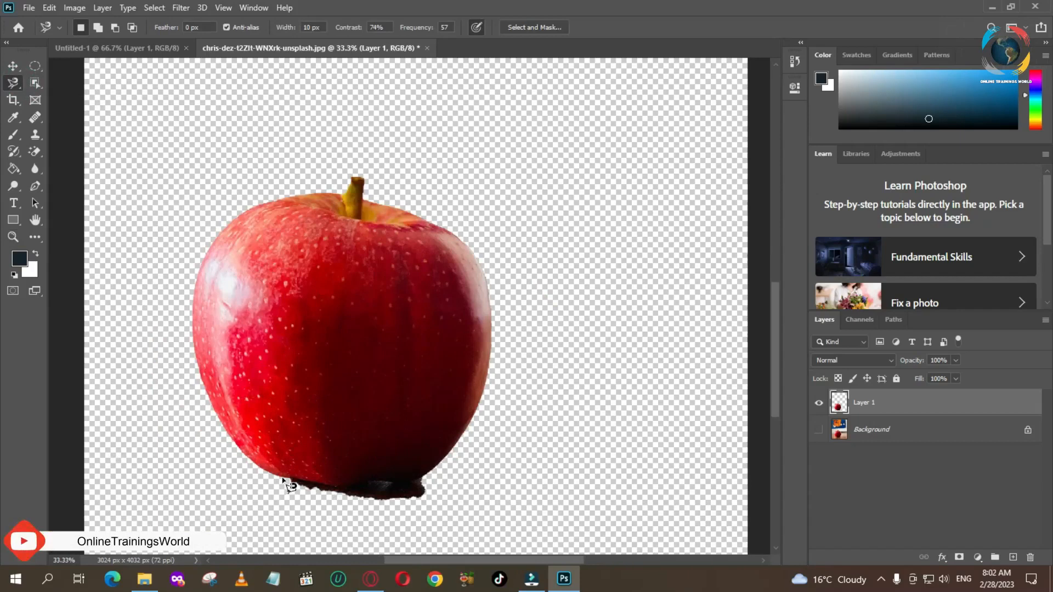
pyautogui.click(289, 480)
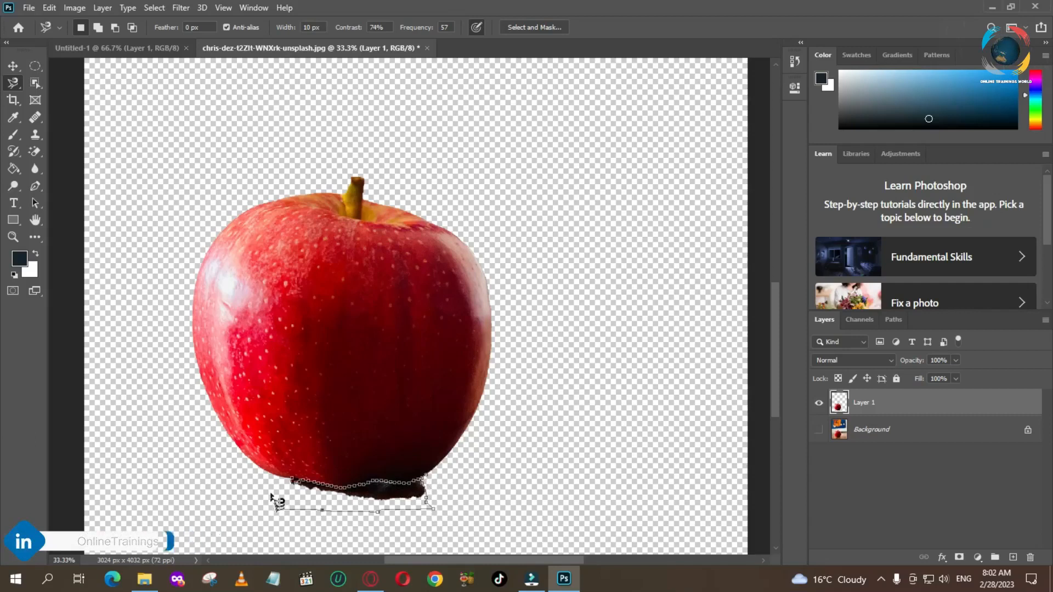
pyautogui.doubleClick(290, 481)
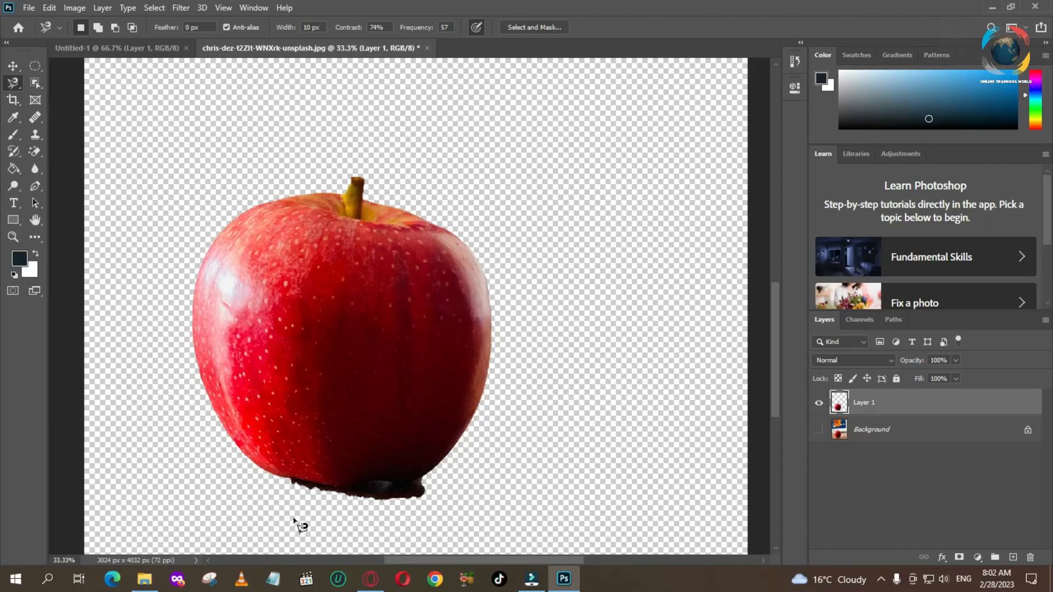
pyautogui.click(291, 490)
pyautogui.press('Delete')
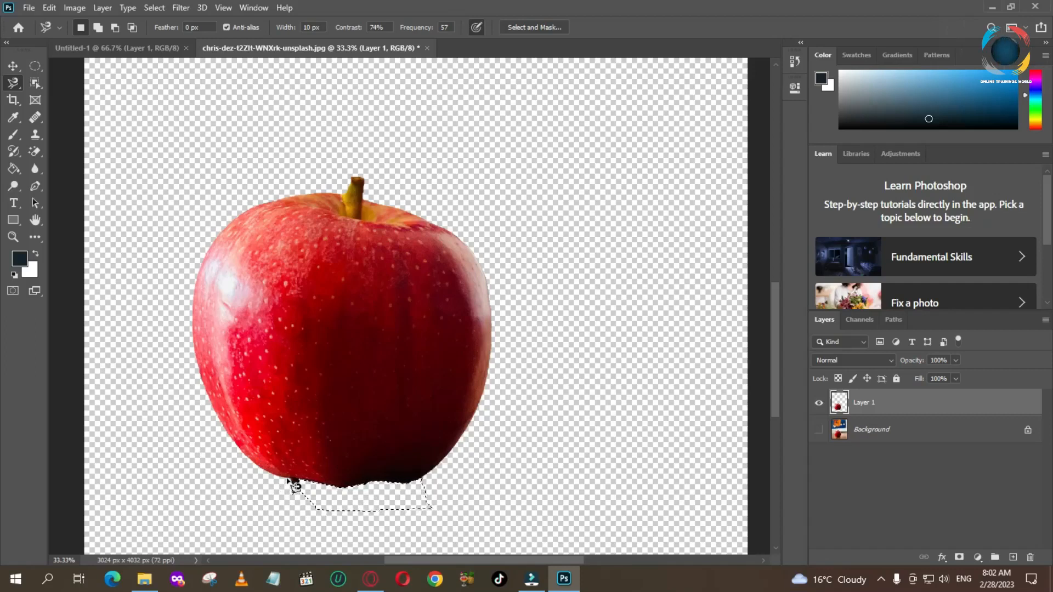
pyautogui.hotkey('ctrl', 'd')
# Step: Remove the small dark fragment still attached to the apple's lower-left edge, outlining it with the Lasso tool
pyautogui.click(298, 478)
pyautogui.press('z')
pyautogui.click(281, 470)
pyautogui.click(301, 488)
pyautogui.click(301, 493)
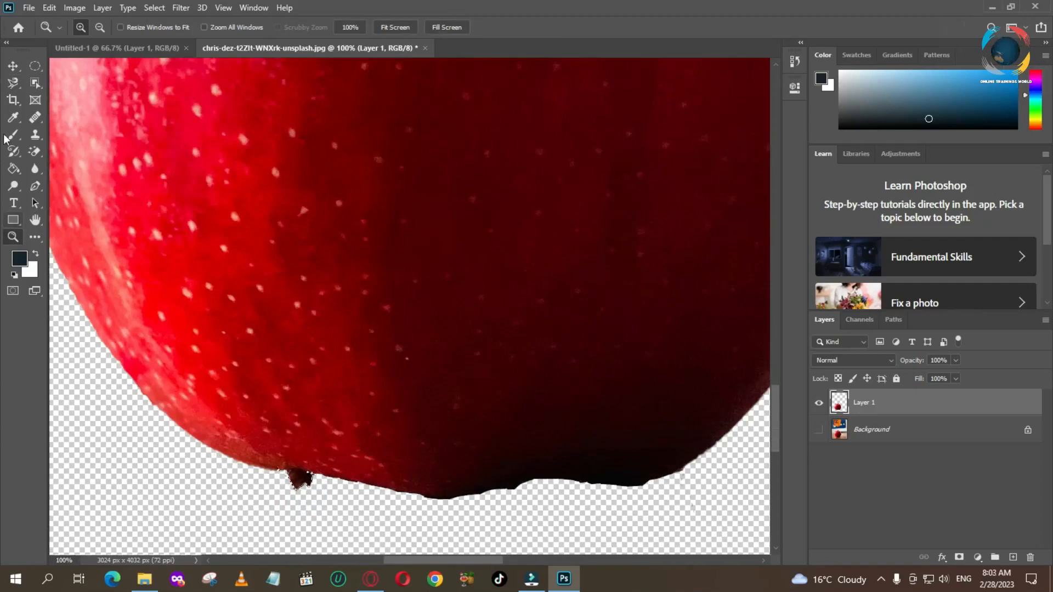
pyautogui.click(13, 82)
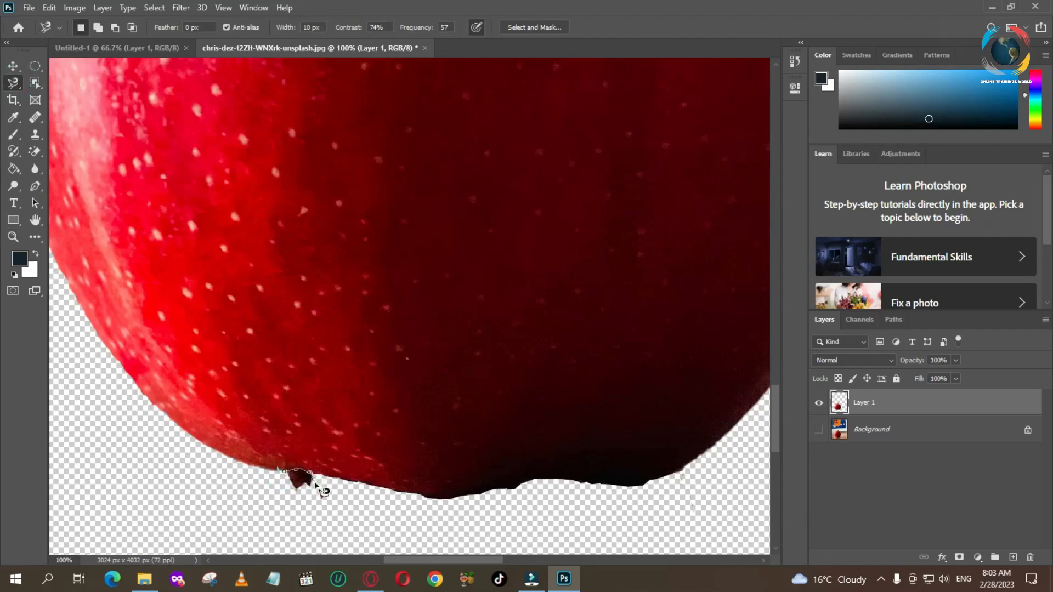
pyautogui.click(295, 480)
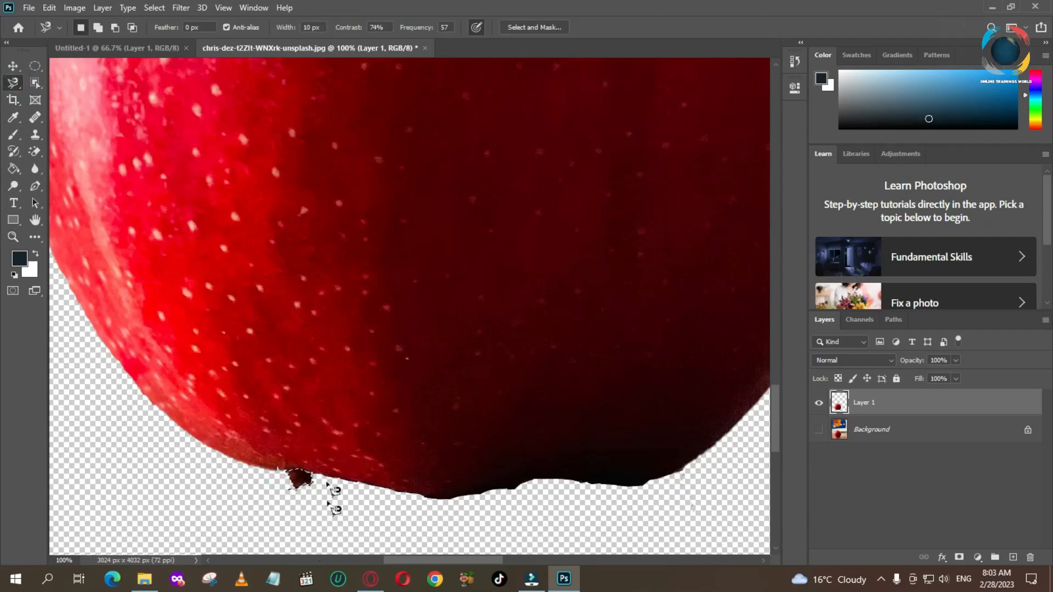
pyautogui.rightClick(14, 84)
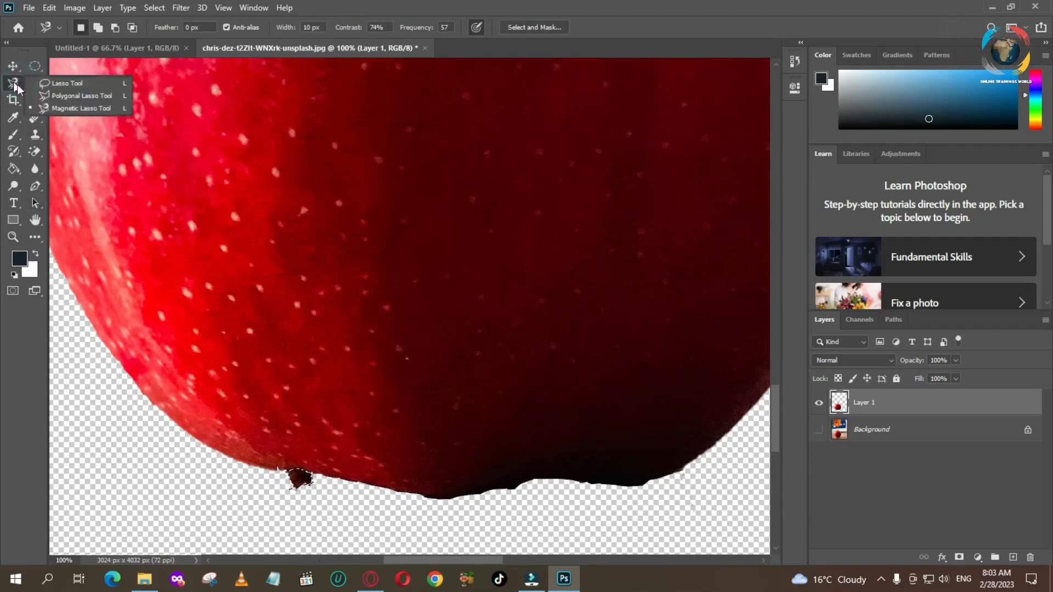
pyautogui.click(58, 85)
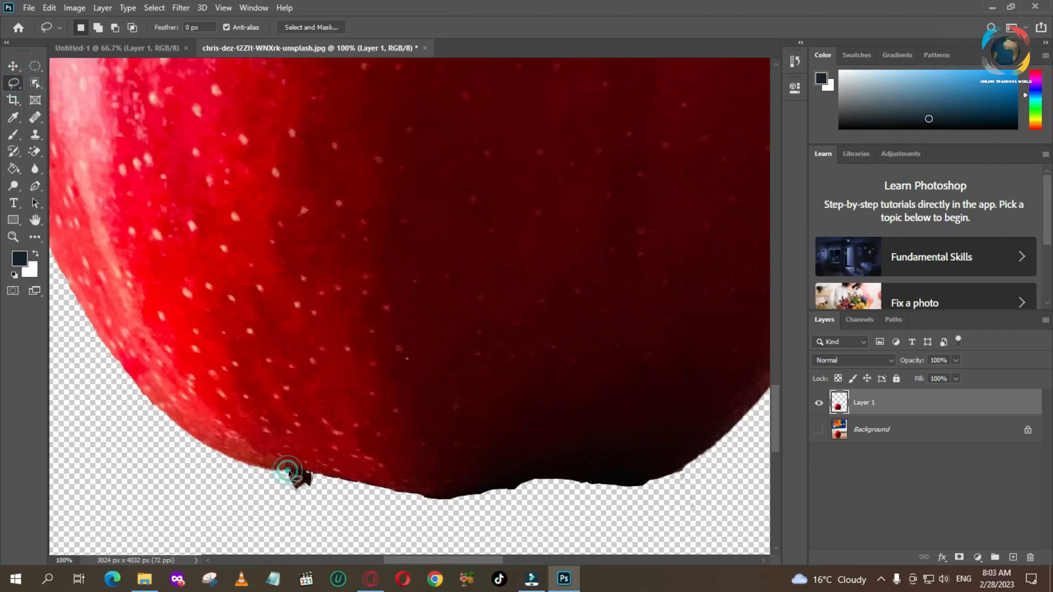
pyautogui.moveTo(297, 484); pyautogui.dragTo(296, 478)
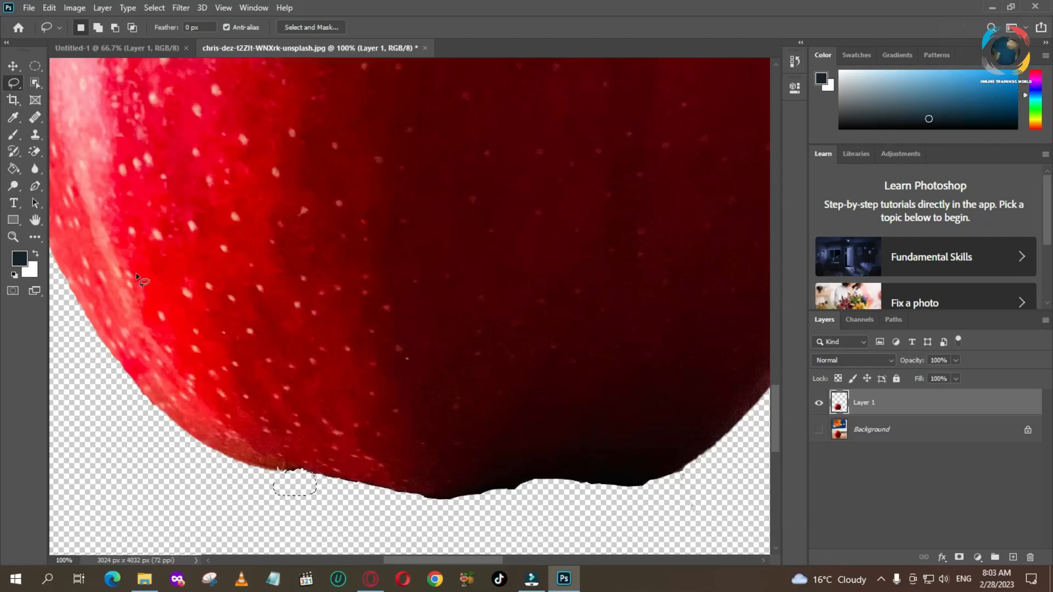
# Step: Show the Background layer again and delete Layer 1 with the cut-out apple
pyautogui.press('z')
pyautogui.keyDown('alt'); pyautogui.click(212, 282); pyautogui.keyUp('alt')
pyautogui.keyDown('alt'); pyautogui.click(259, 284); pyautogui.keyUp('alt')
pyautogui.click(818, 429)
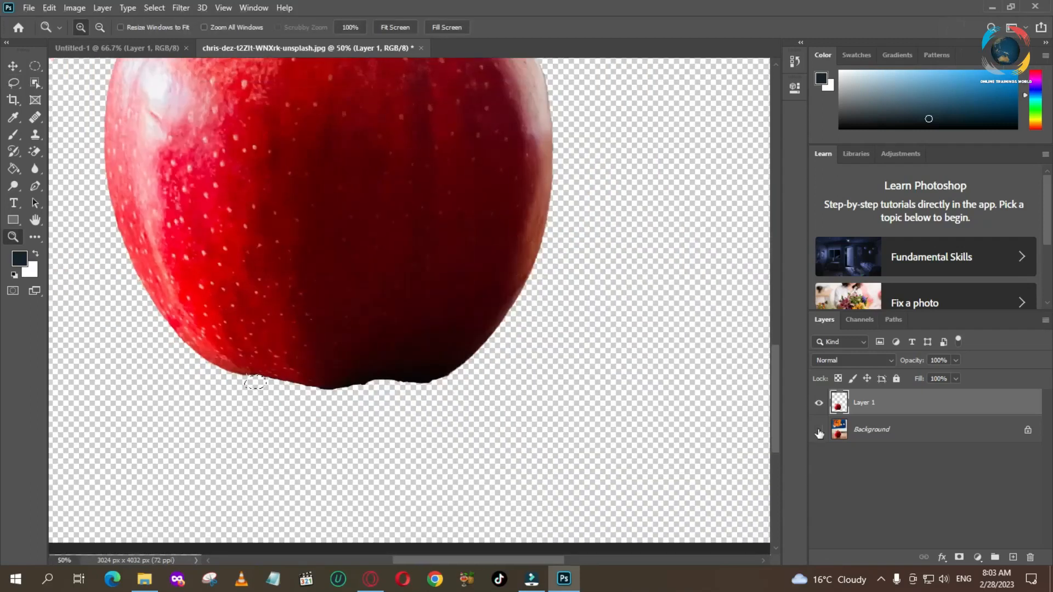
pyautogui.click(818, 403)
pyautogui.click(870, 410)
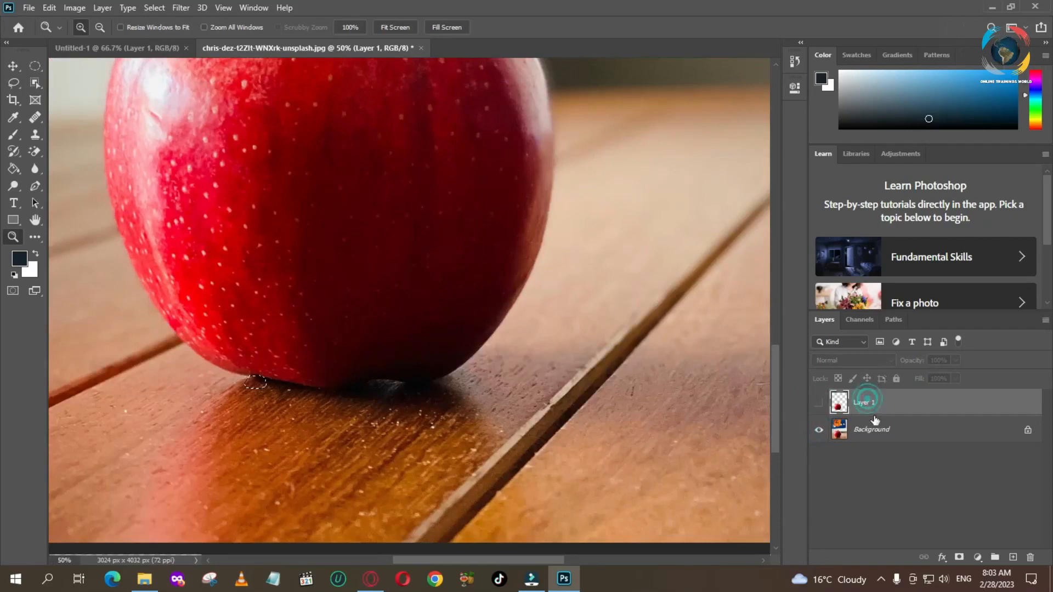
pyautogui.rightClick(840, 407)
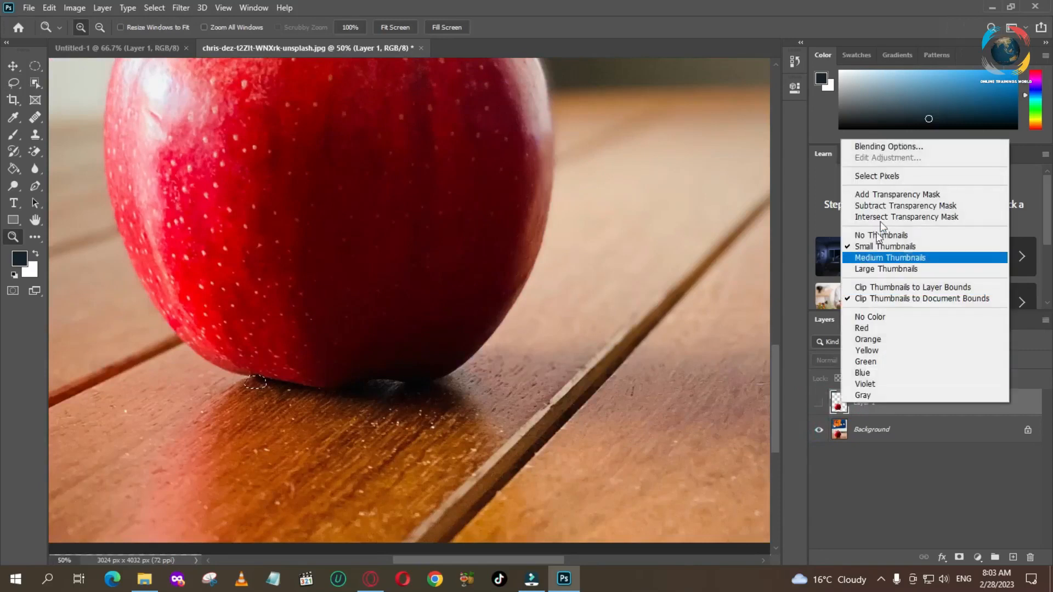
pyautogui.rightClick(877, 409)
pyautogui.click(812, 93)
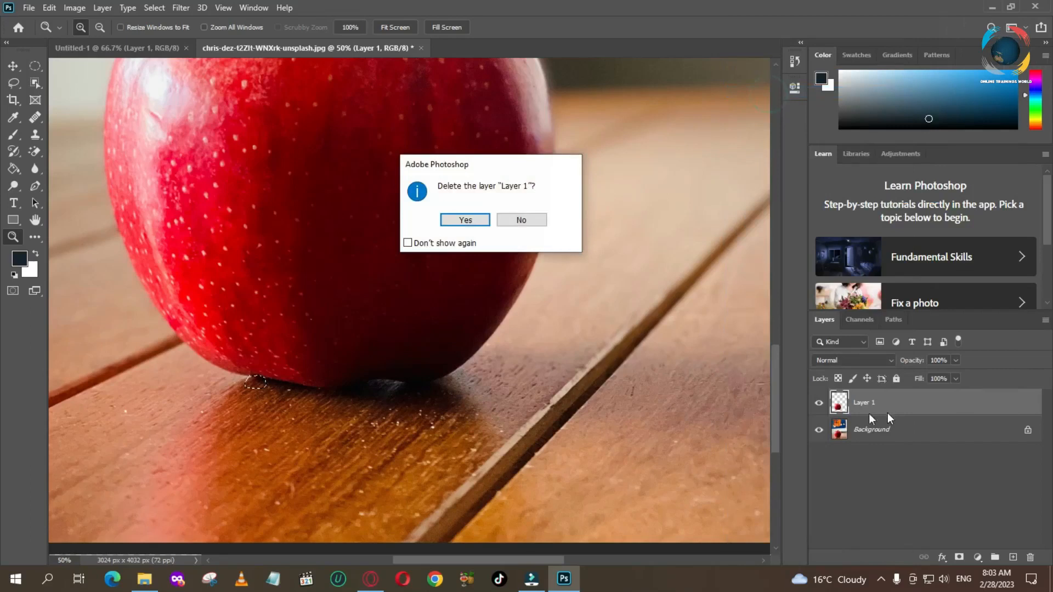
pyautogui.click(464, 219)
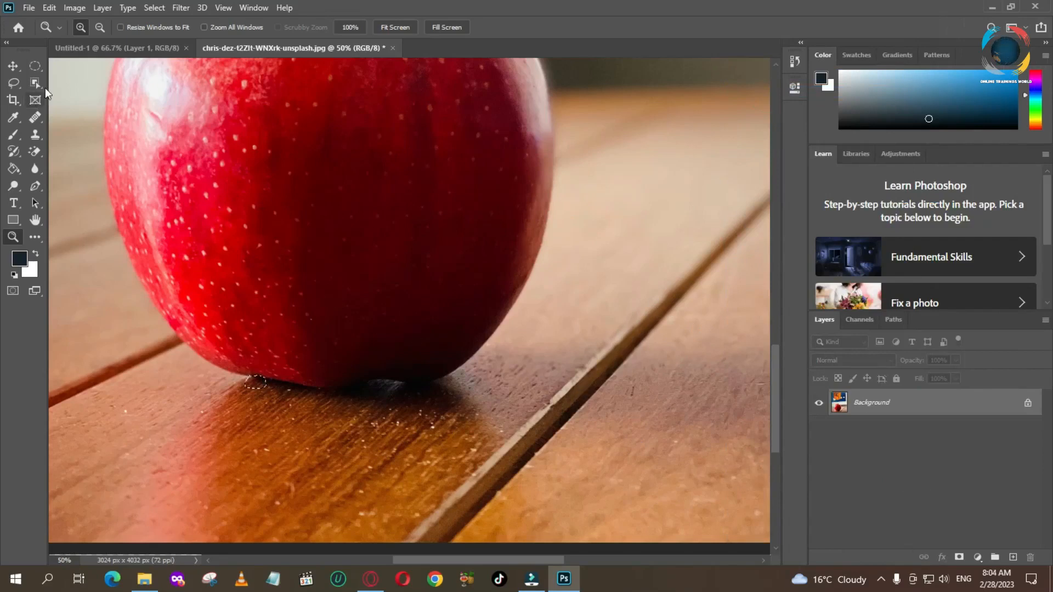
# Step: Select the whole apple on the Background layer with the Quick Selection tool
pyautogui.keyDown('alt'); pyautogui.click(503, 241); pyautogui.keyUp('alt')
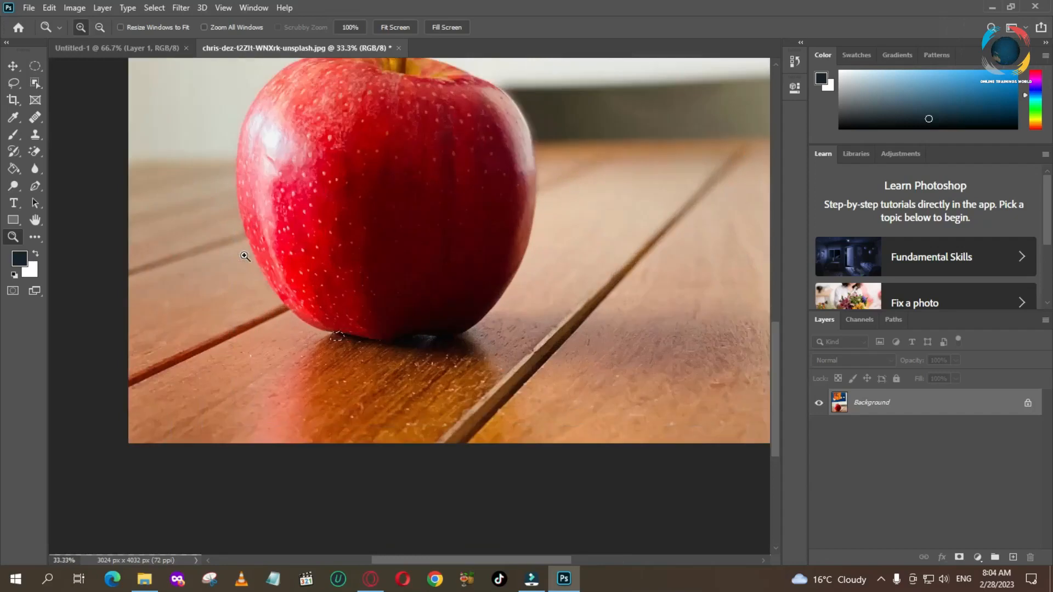
pyautogui.click(36, 84)
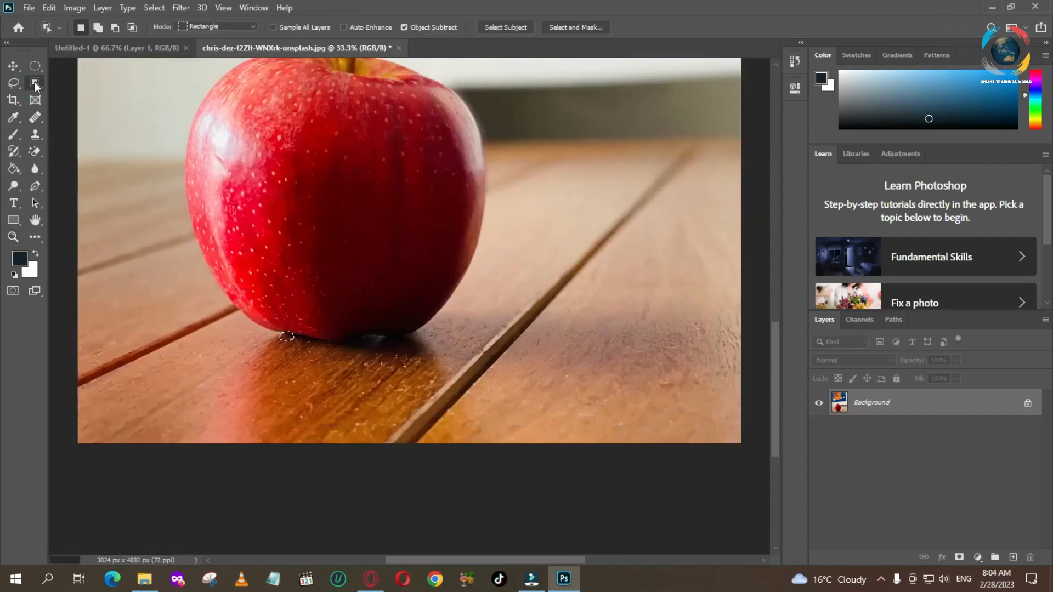
pyautogui.press('space')
pyautogui.moveTo(345, 240); pyautogui.dragTo(422, 408)
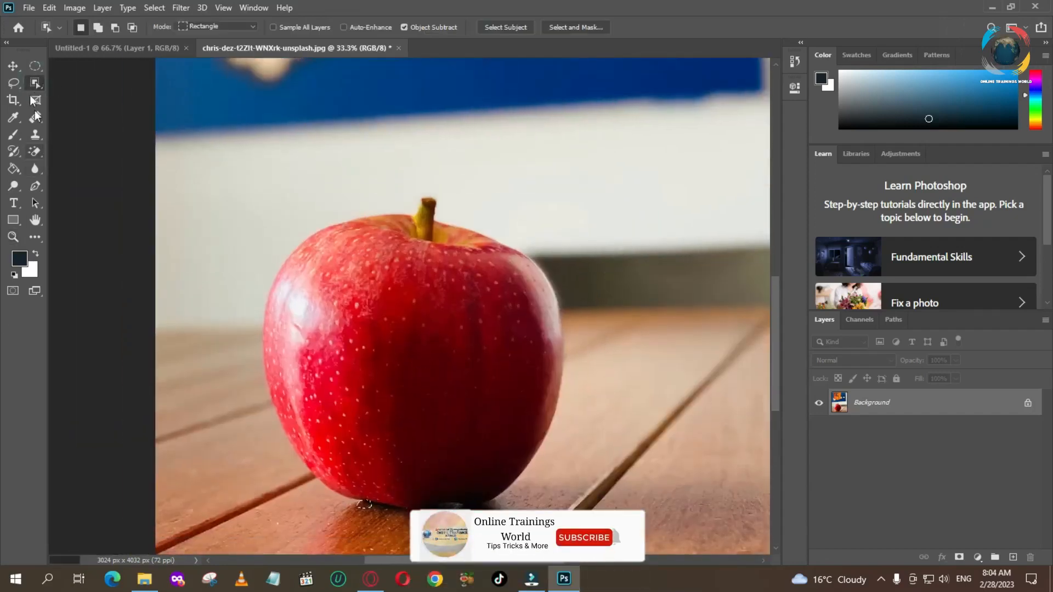
pyautogui.rightClick(35, 83)
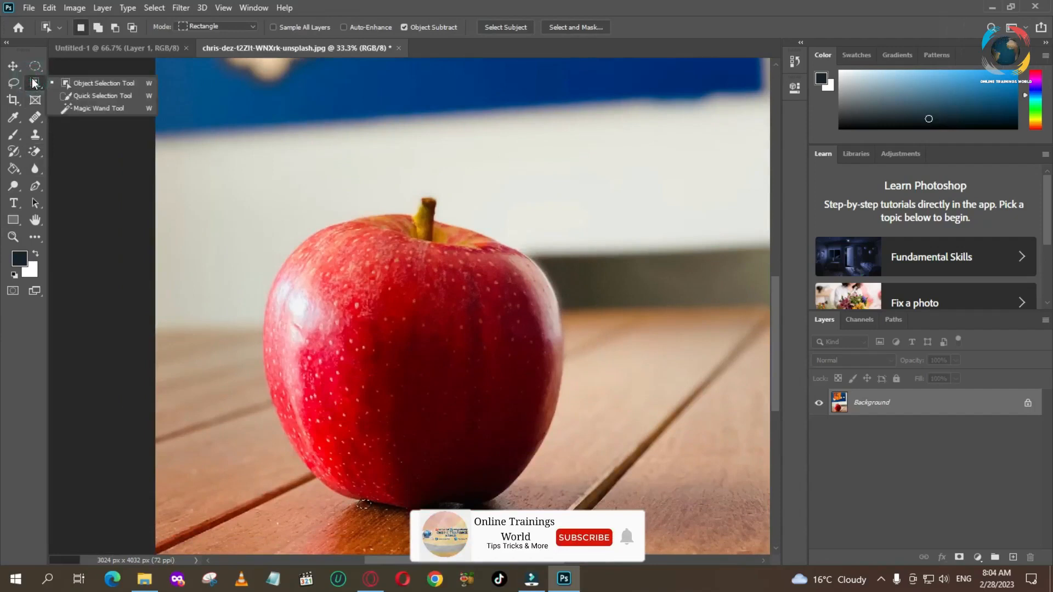
pyautogui.click(108, 96)
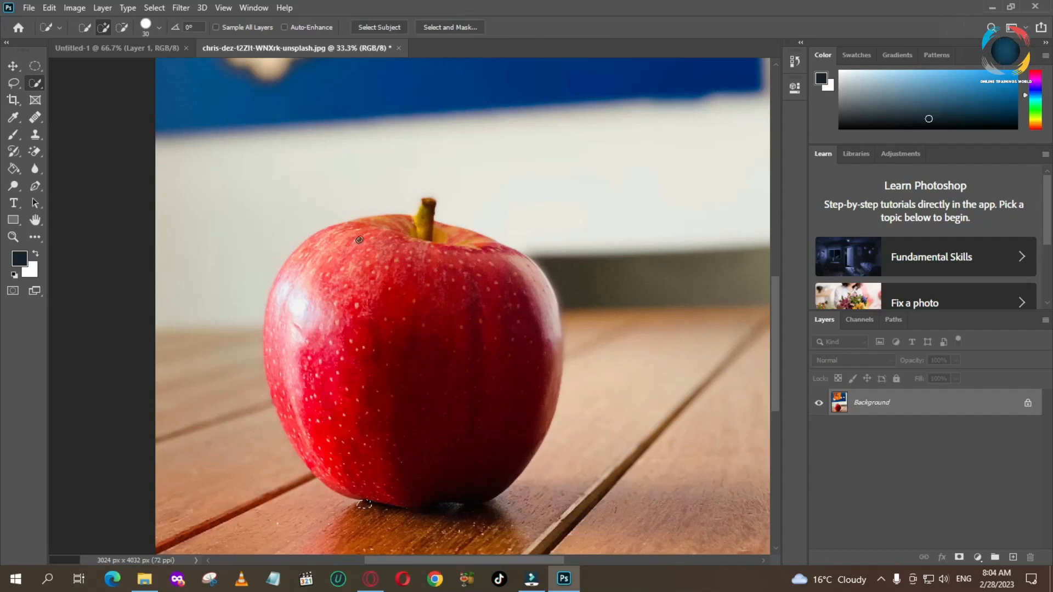
pyautogui.moveTo(362, 229)
pyautogui.mouseDown()
pyautogui.moveTo(337, 235)
pyautogui.moveTo(285, 310)
pyautogui.moveTo(289, 395)
pyautogui.moveTo(305, 431)
pyautogui.moveTo(351, 470)
pyautogui.moveTo(423, 485)
pyautogui.mouseUp()
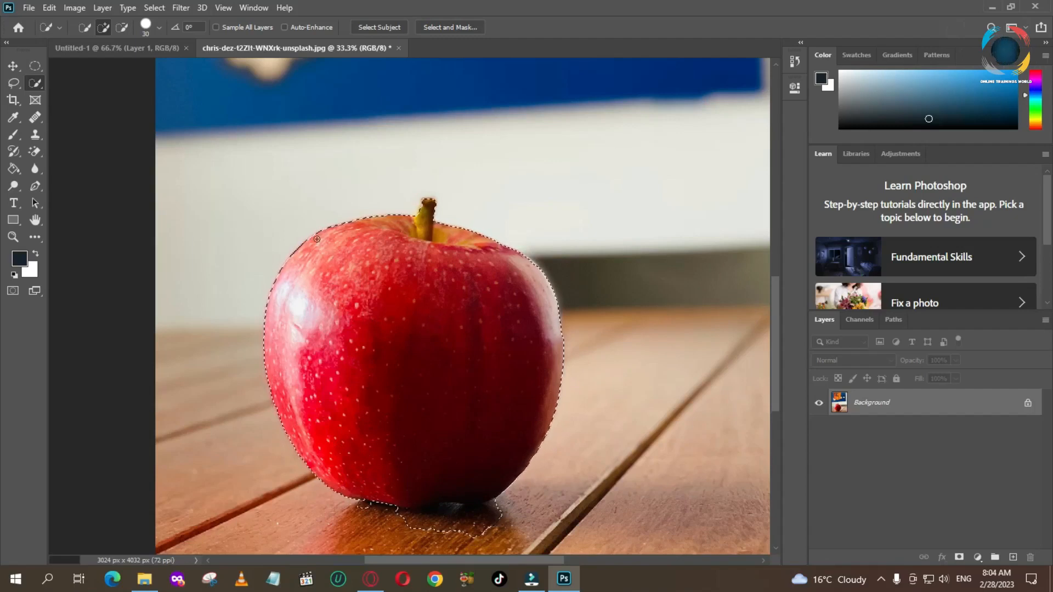
# Step: Enlarge the Quick Selection brush to 98 px
pyautogui.click(157, 25)
pyautogui.moveTo(102, 71); pyautogui.dragTo(147, 68)
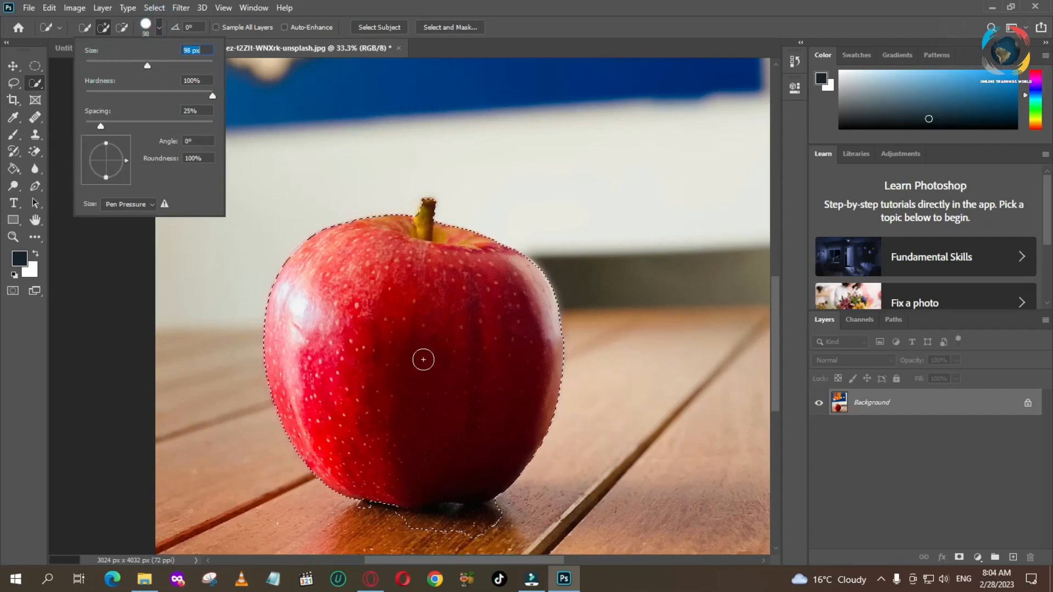
pyautogui.click(423, 359)
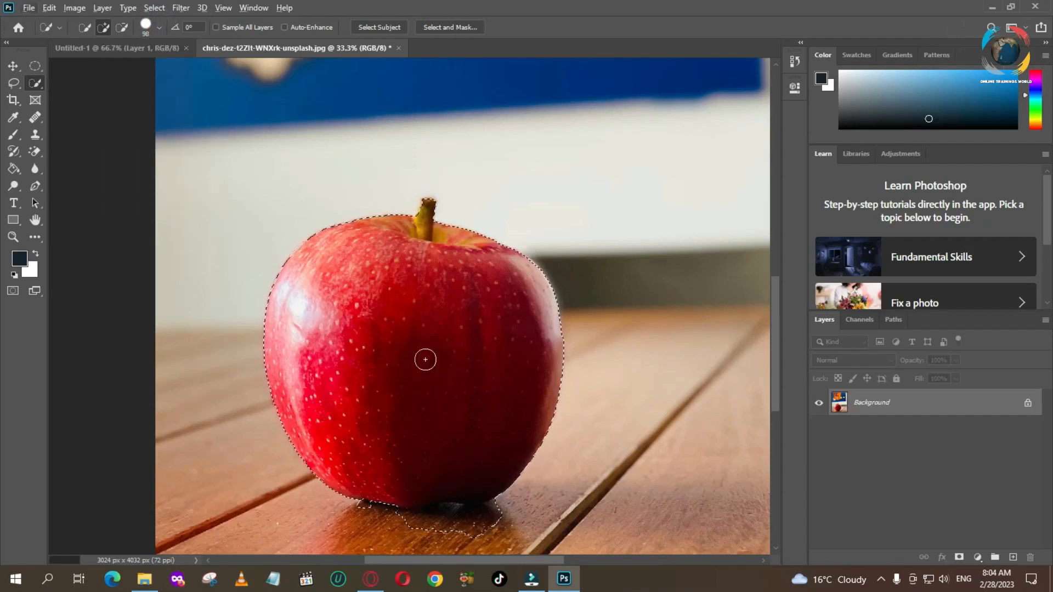
# Step: Set the Quick Selection brush size to 70 px and subtract the shadow beneath the apple from the selection
pyautogui.scroll(-3, 424, 357)
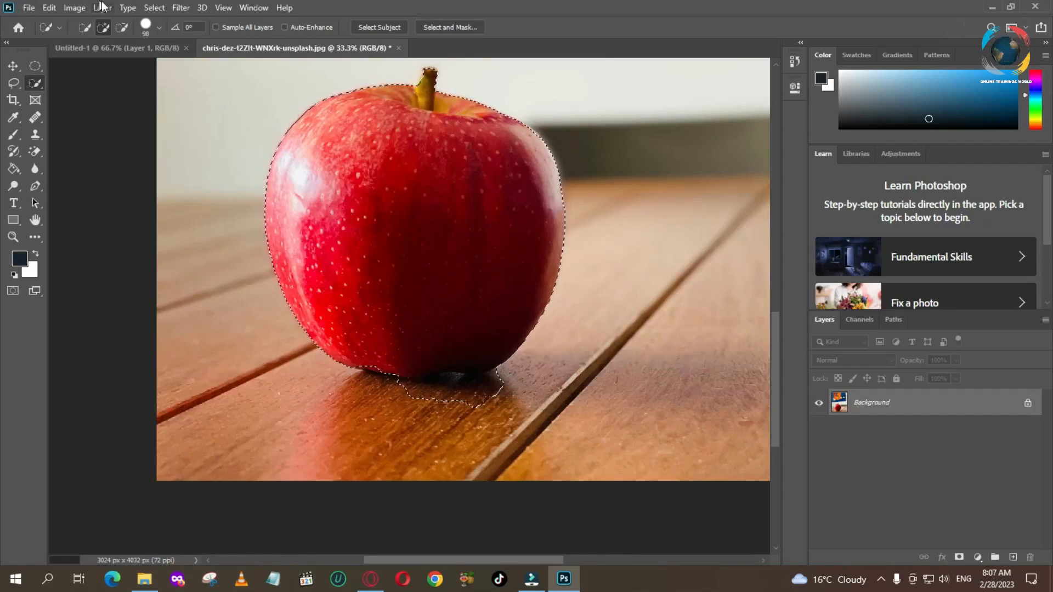
pyautogui.click(152, 29)
pyautogui.moveTo(147, 68); pyautogui.dragTo(113, 68)
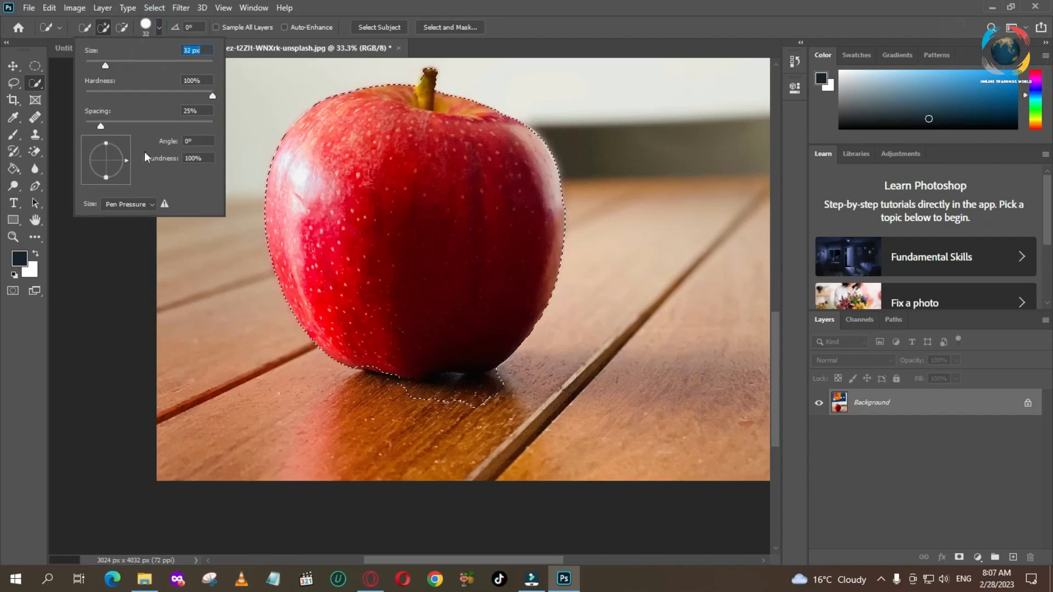
pyautogui.click(157, 28)
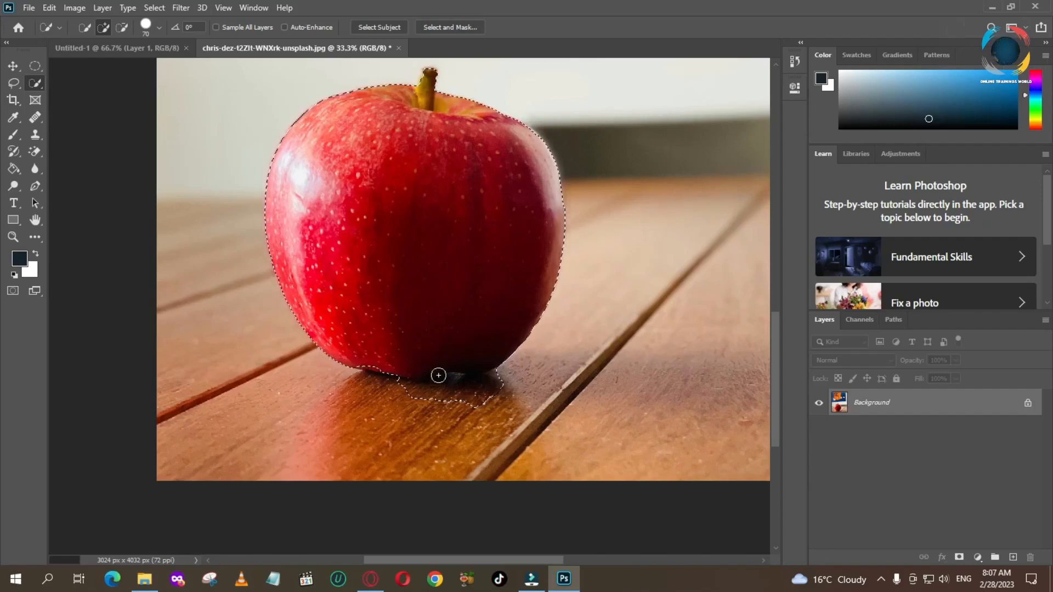
pyautogui.click(418, 385)
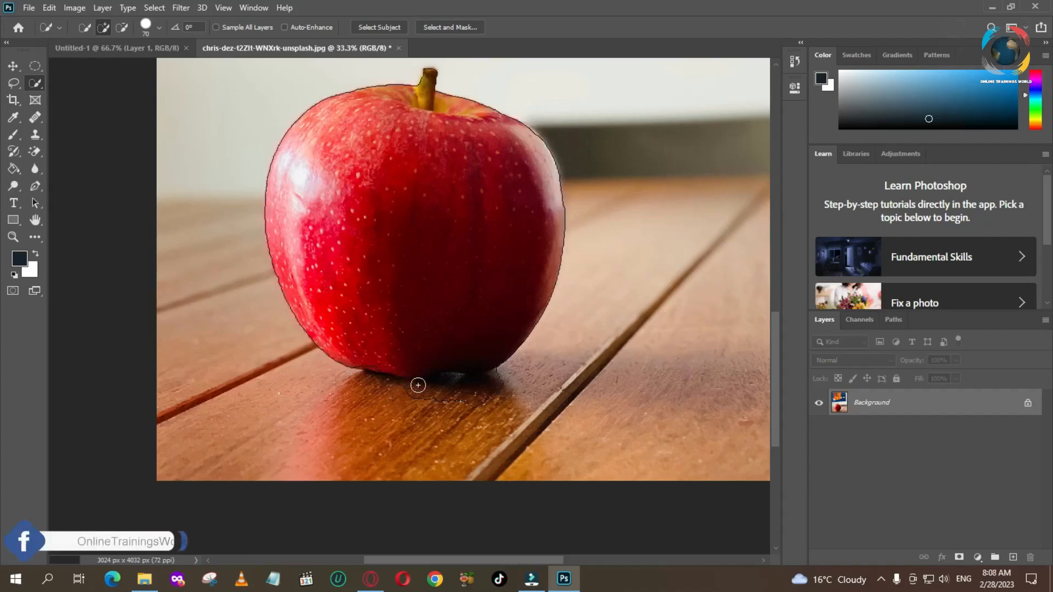
# Step: Add the shadow beneath the apple to the Quick Selection and subtract it again so only the apple is selected
pyautogui.moveTo(418, 385); pyautogui.dragTo(420, 383)
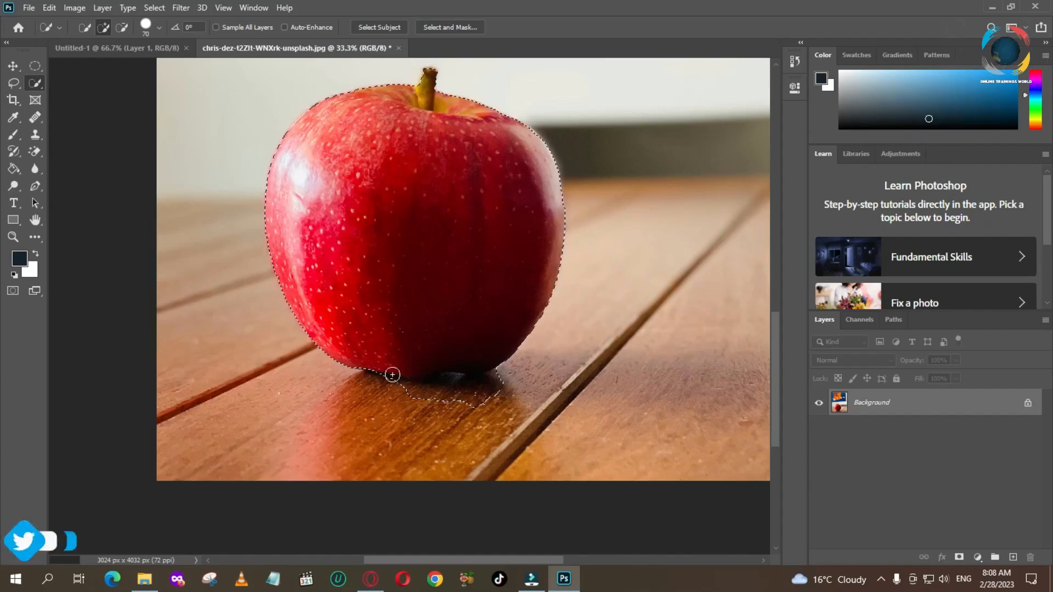
pyautogui.press('alt')
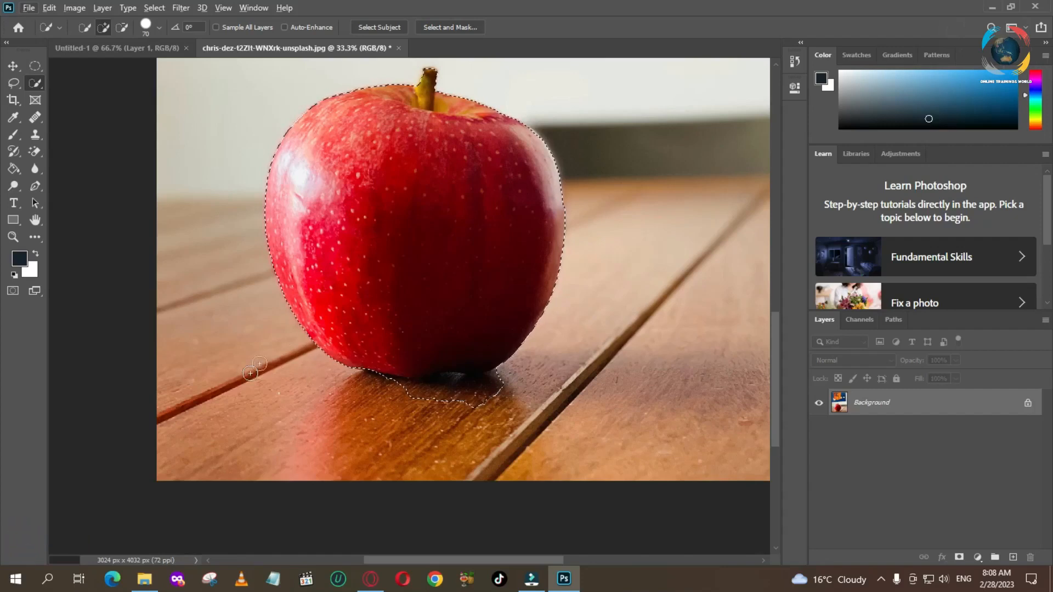
pyautogui.press('alt')
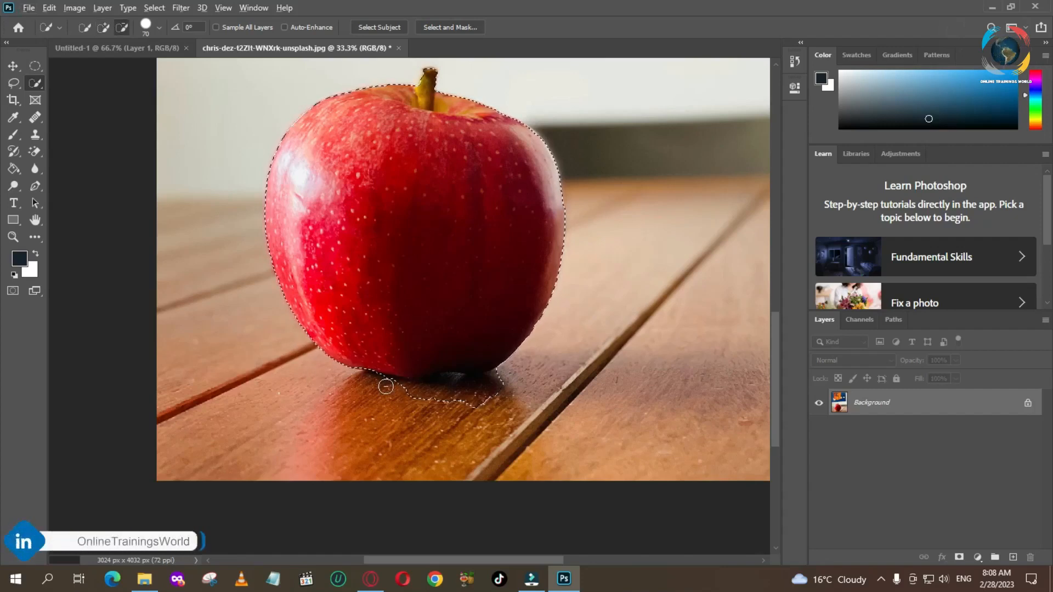
pyautogui.keyDown('alt'); pyautogui.click(386, 386); pyautogui.keyUp('alt')
pyautogui.moveTo(392, 386); pyautogui.dragTo(441, 385)
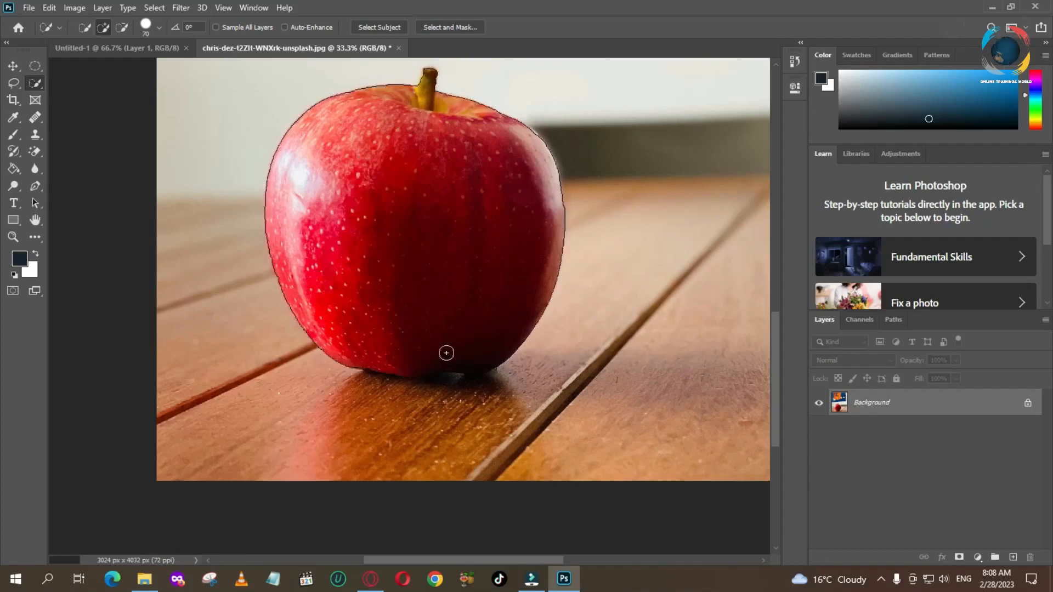
# Step: Copy the selected apple onto its own layer and hide the Background layer
pyautogui.hotkey('ctrl', 'j')
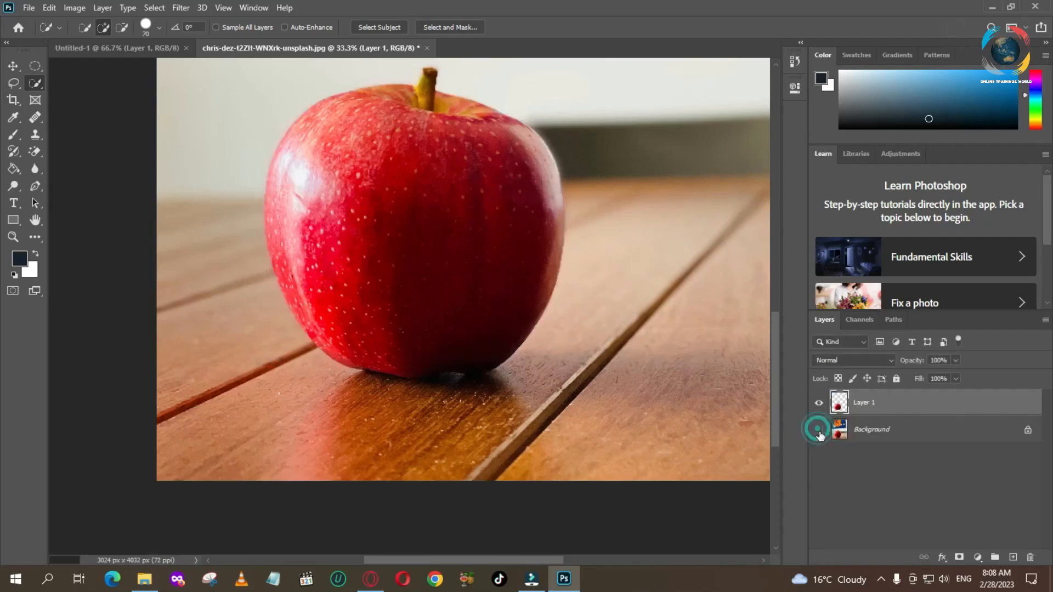
pyautogui.click(818, 430)
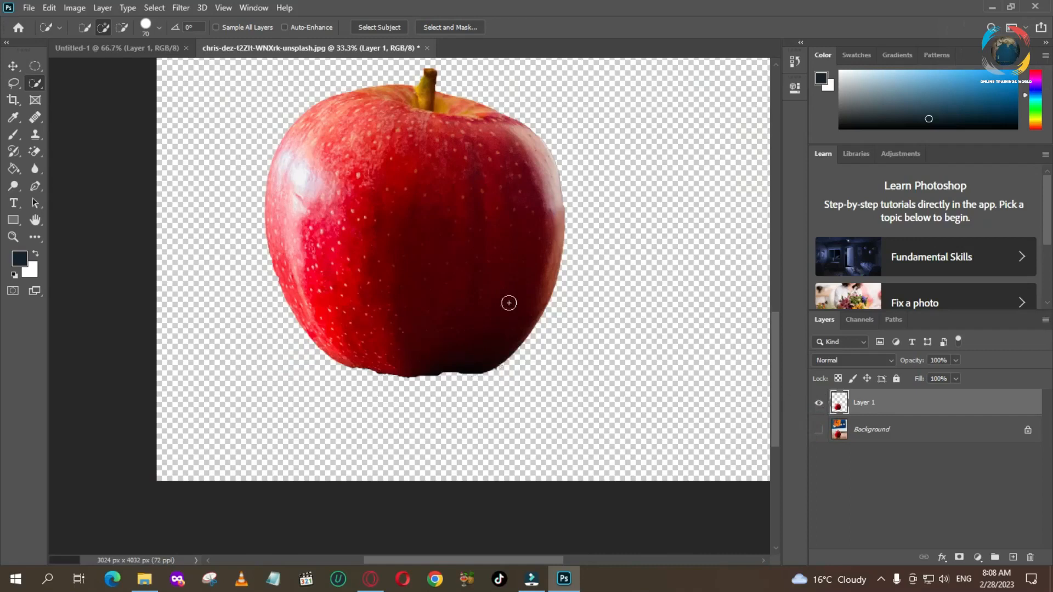
# Step: Activate the Magic Wand tool
pyautogui.rightClick(37, 85)
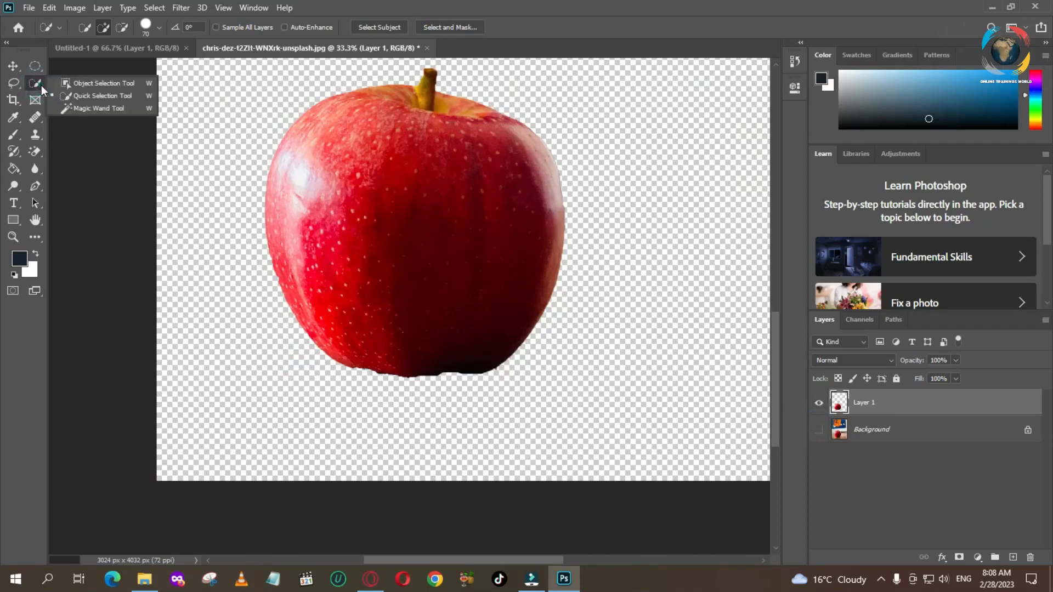
pyautogui.click(99, 110)
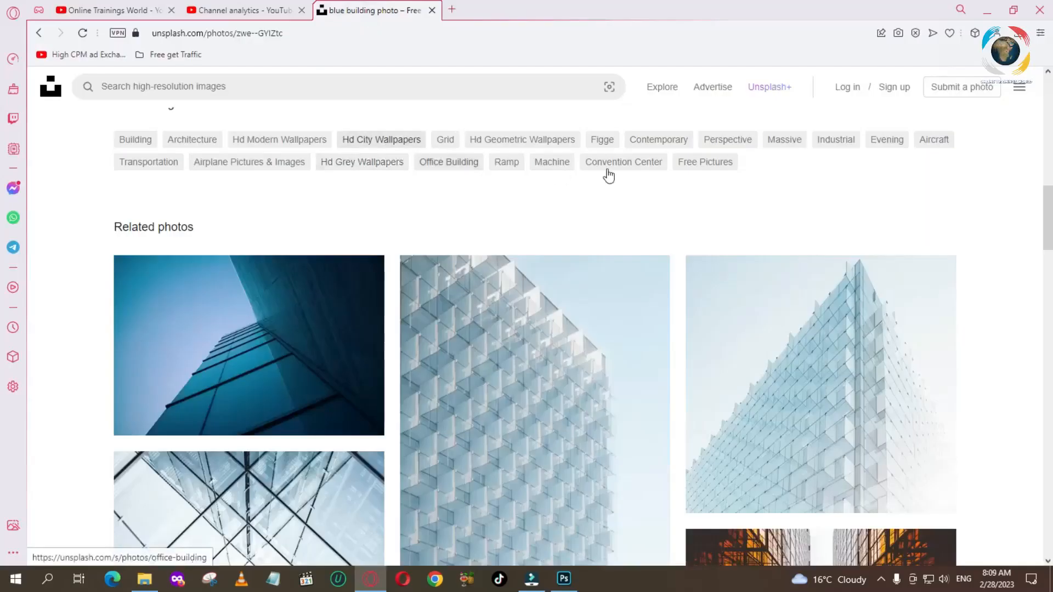
# Step: Switch to Unsplash in the browser and search for "nature" photos
pyautogui.scroll(-8, 631, 164)
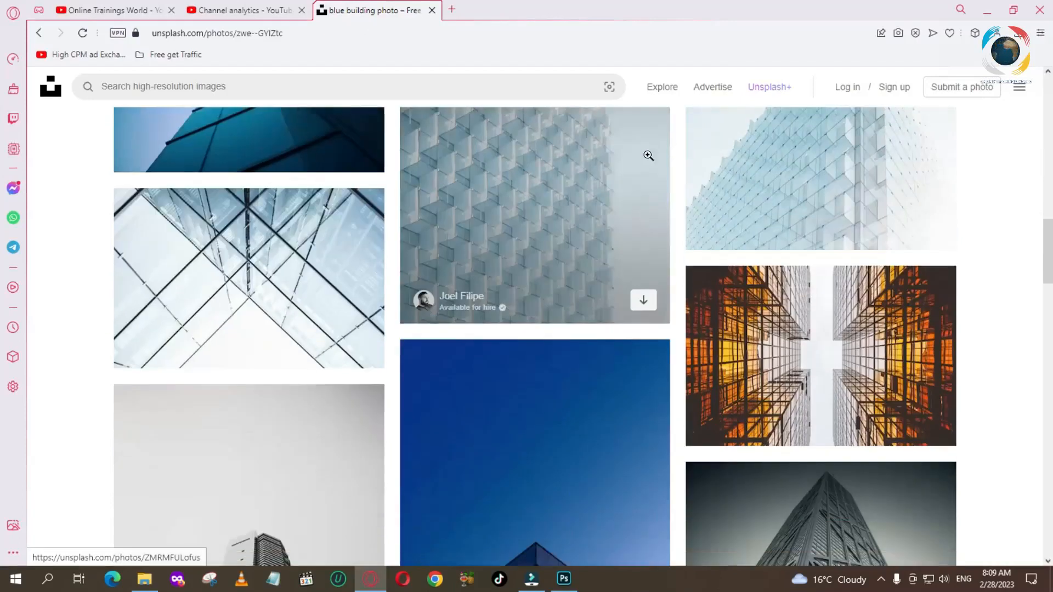
pyautogui.scroll(-1, 621, 164)
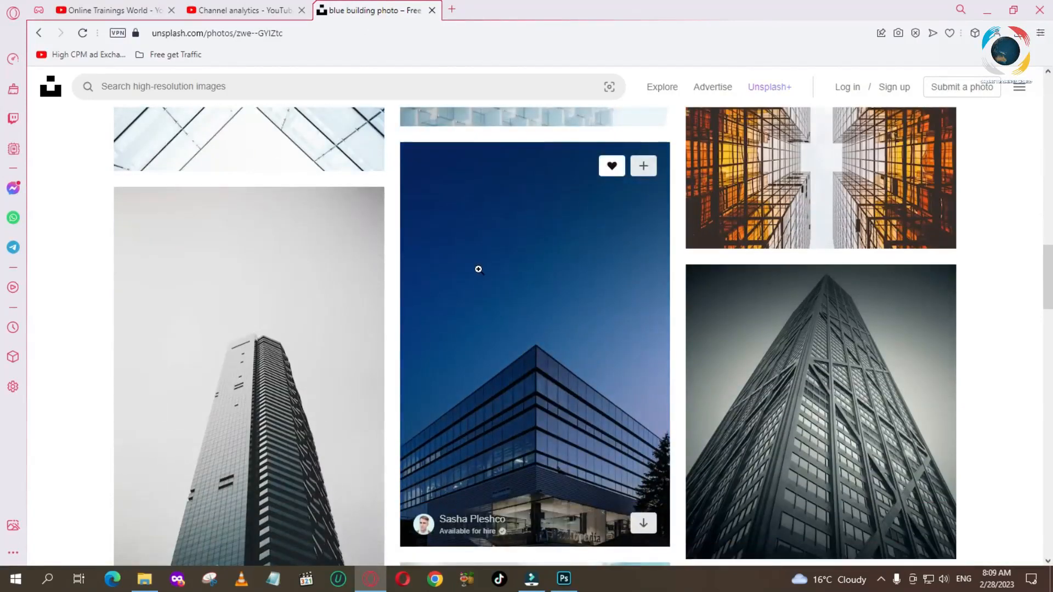
pyautogui.click(228, 88)
pyautogui.click(242, 85)
pyautogui.click(242, 85)
pyautogui.click(243, 85)
pyautogui.scroll(4, 230, 86)
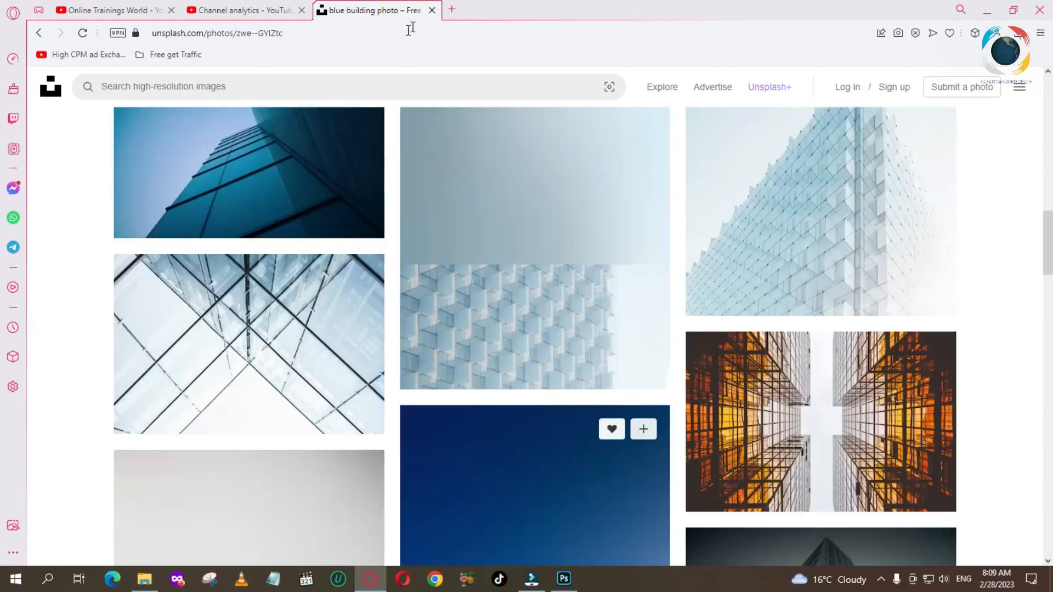
pyautogui.click(308, 86)
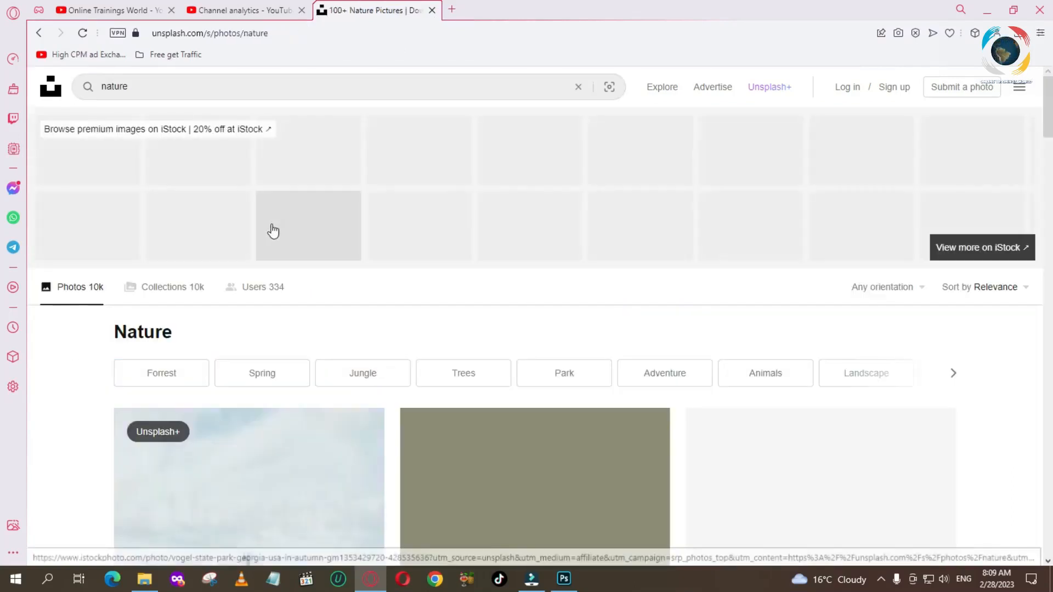
# Step: Browse the nature photos and refine the Unsplash search to "nature sky"
pyautogui.scroll(-3, 597, 241)
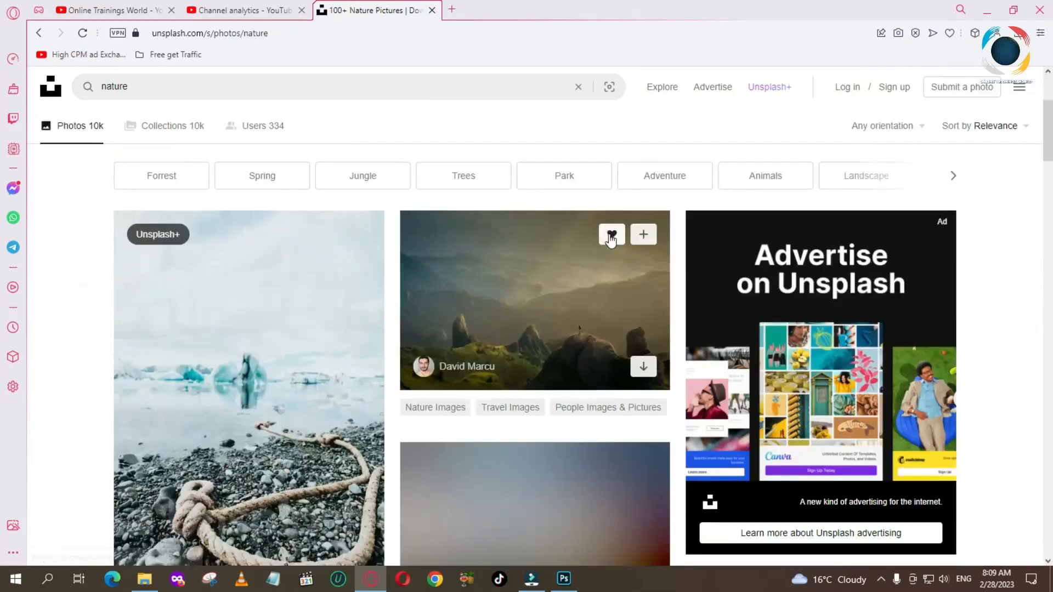
pyautogui.scroll(-3, 557, 229)
pyautogui.scroll(-6, 556, 230)
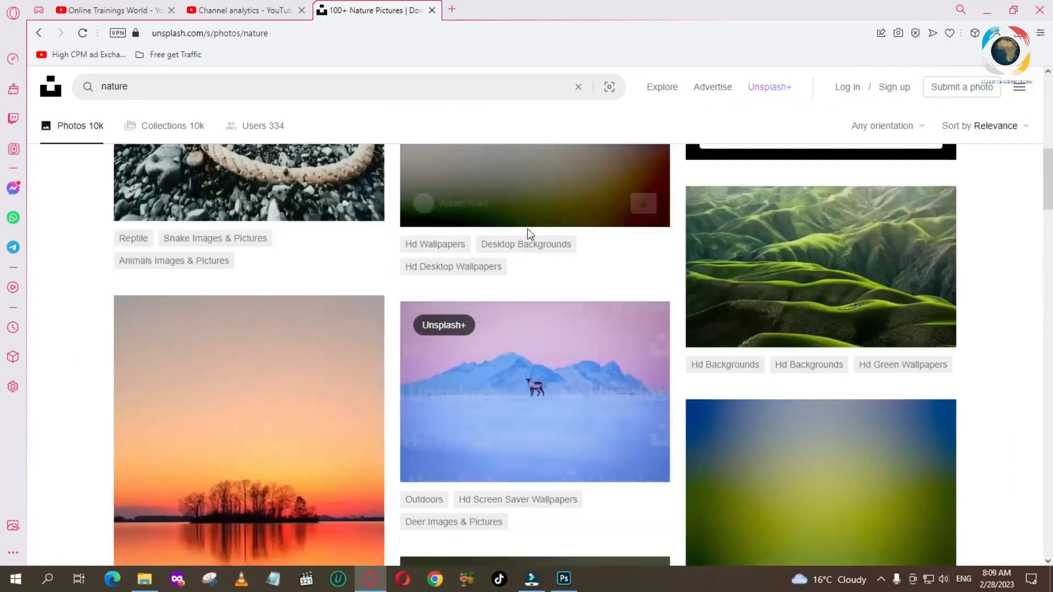
pyautogui.scroll(-4, 558, 225)
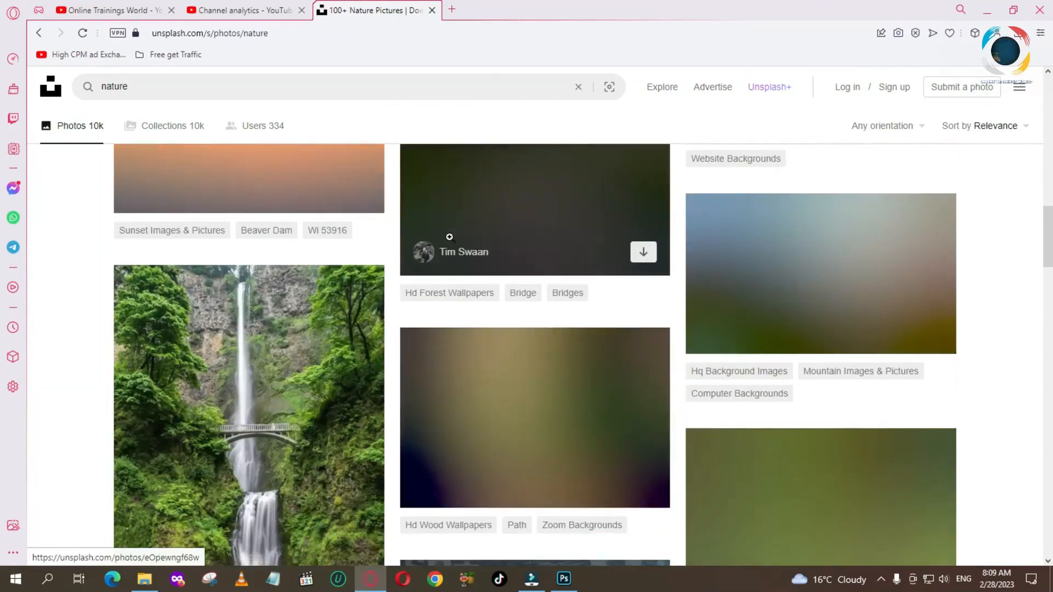
pyautogui.scroll(-2, 441, 243)
pyautogui.scroll(-2, 442, 243)
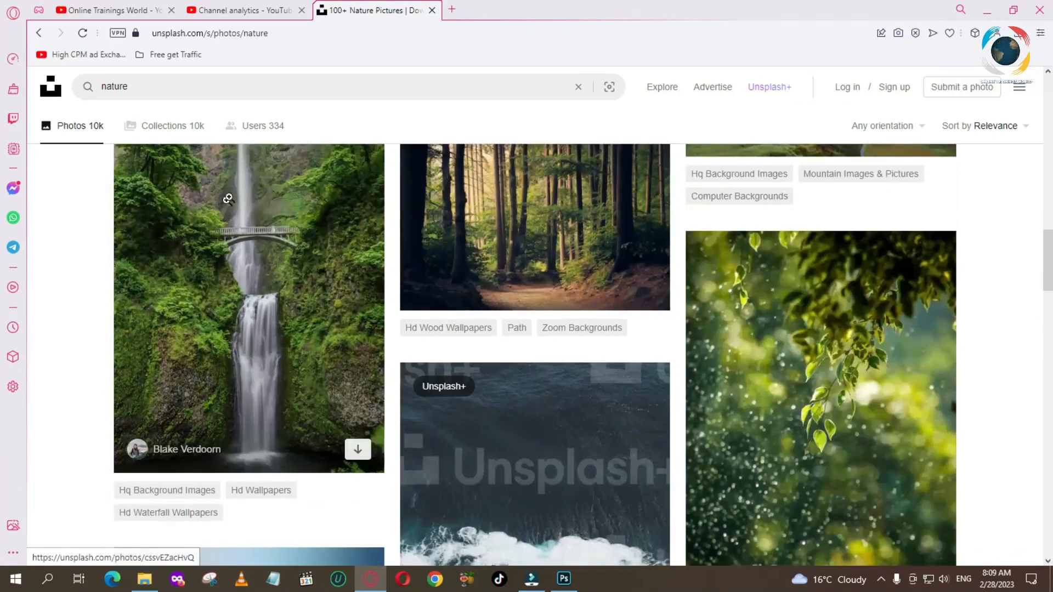
pyautogui.click(215, 83)
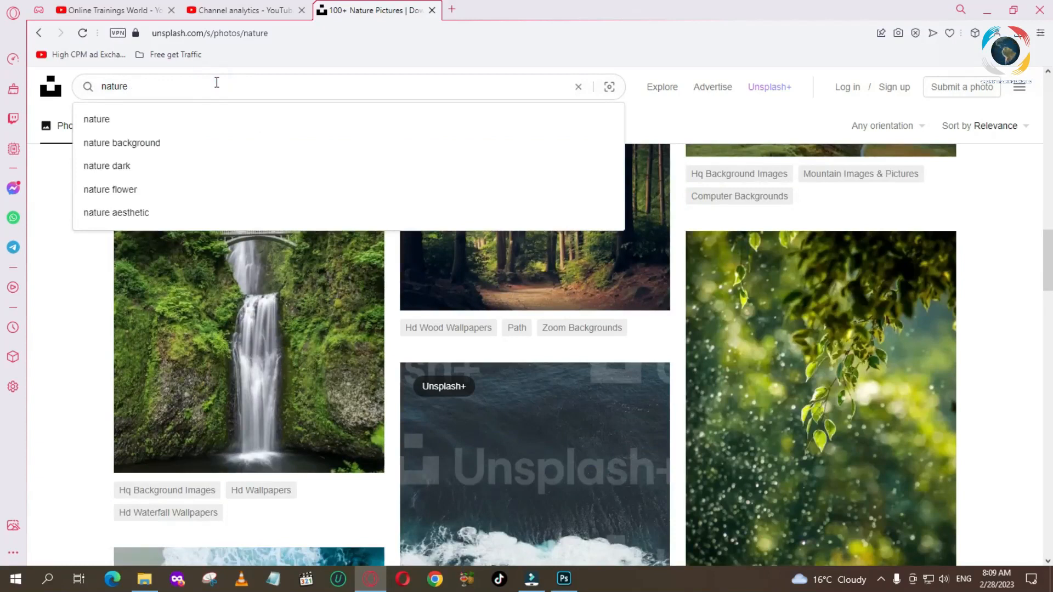
pyautogui.write('sky')
pyautogui.press('Return')
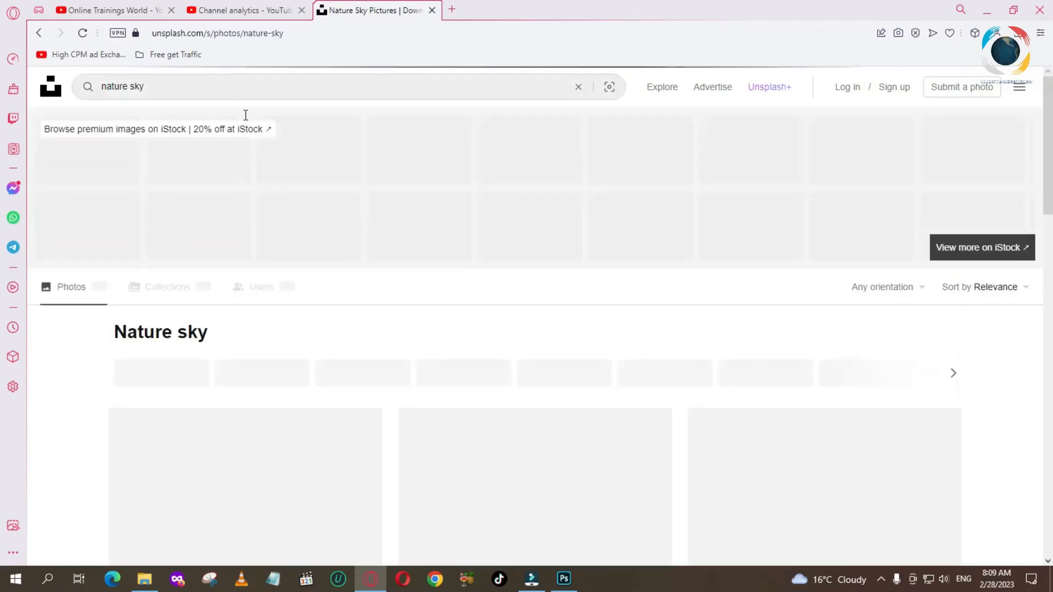
# Step: Download the photo of the pathway between yellow flower fields from the "nature sky" results and close its preview
pyautogui.scroll(-10, 520, 272)
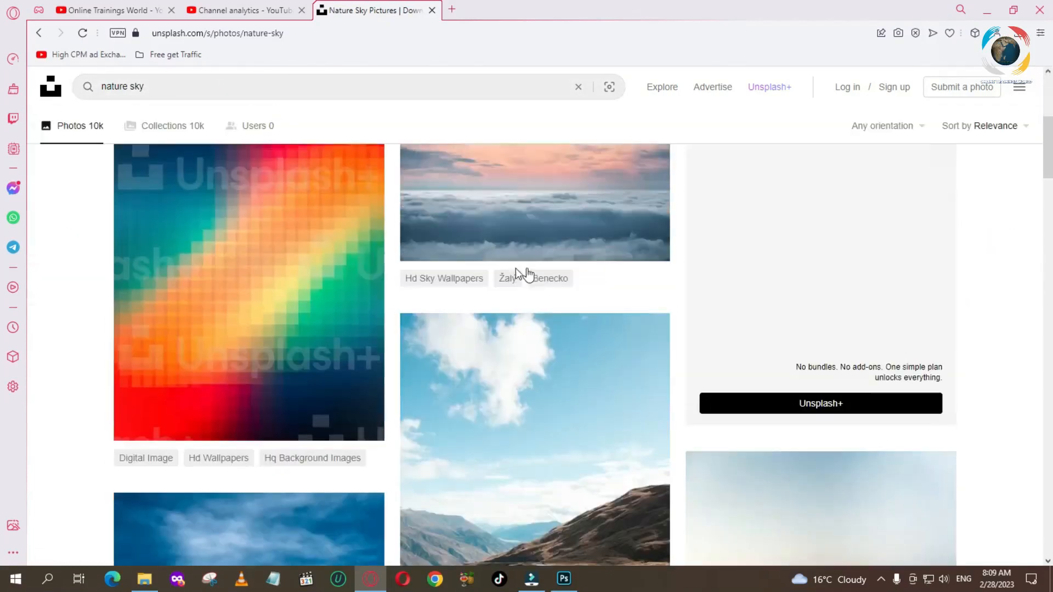
pyautogui.scroll(-1, 531, 267)
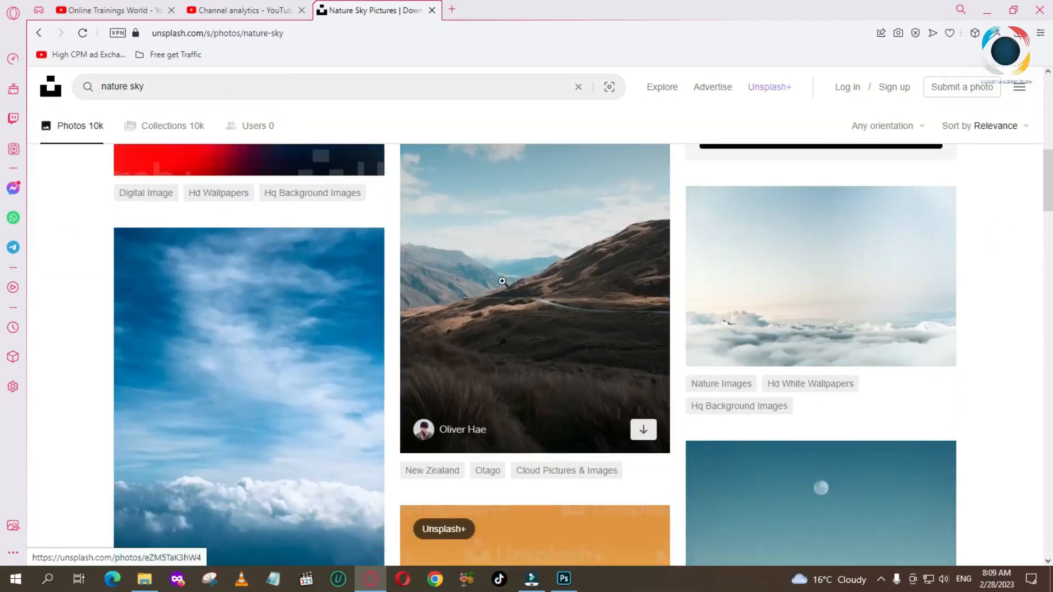
pyautogui.scroll(-4, 532, 274)
pyautogui.scroll(-4, 540, 281)
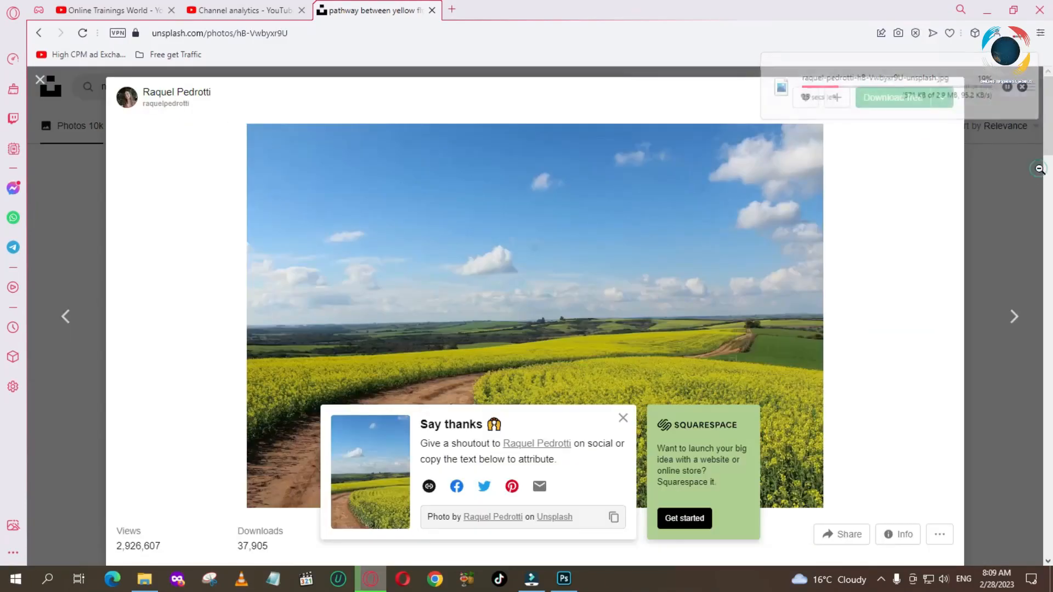
pyautogui.press('Escape')
# Step: Look through the remaining sky photos and replace the Unsplash search with "mountain with sky"
pyautogui.scroll(-4, 709, 404)
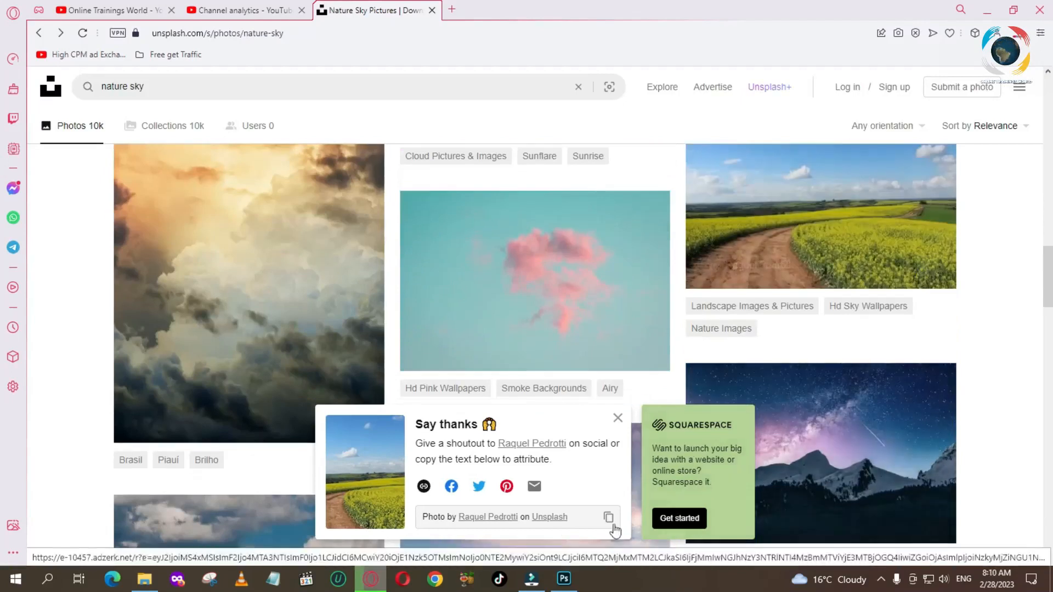
pyautogui.scroll(-6, 284, 357)
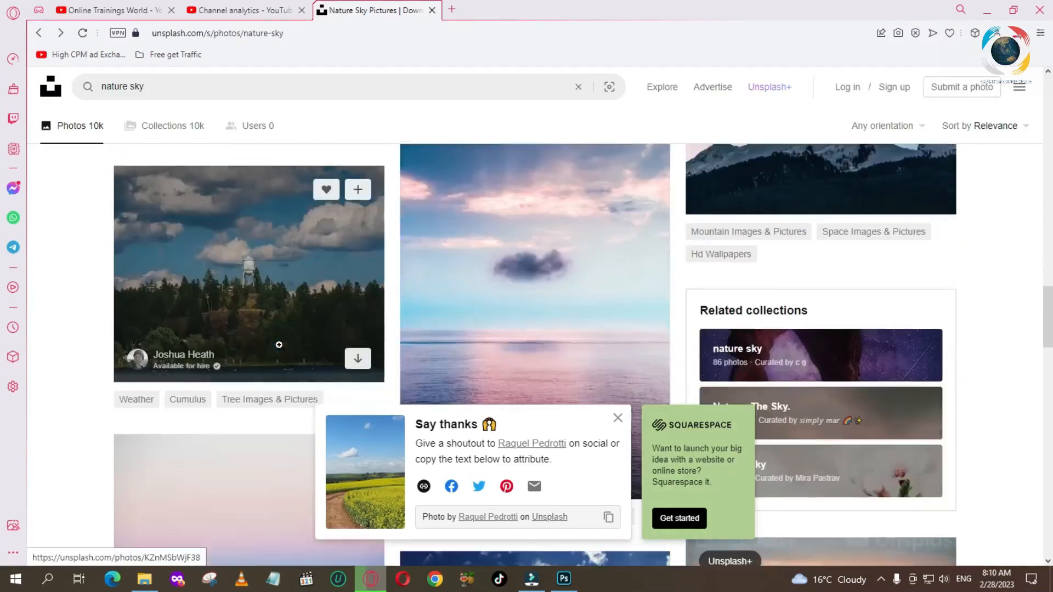
pyautogui.scroll(-12, 451, 297)
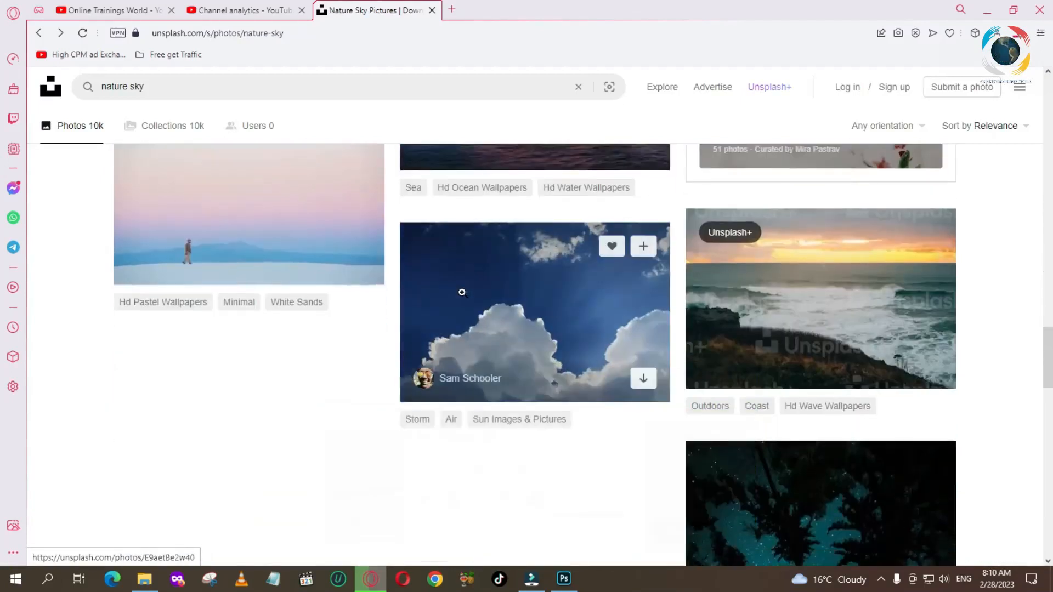
pyautogui.scroll(6, 532, 324)
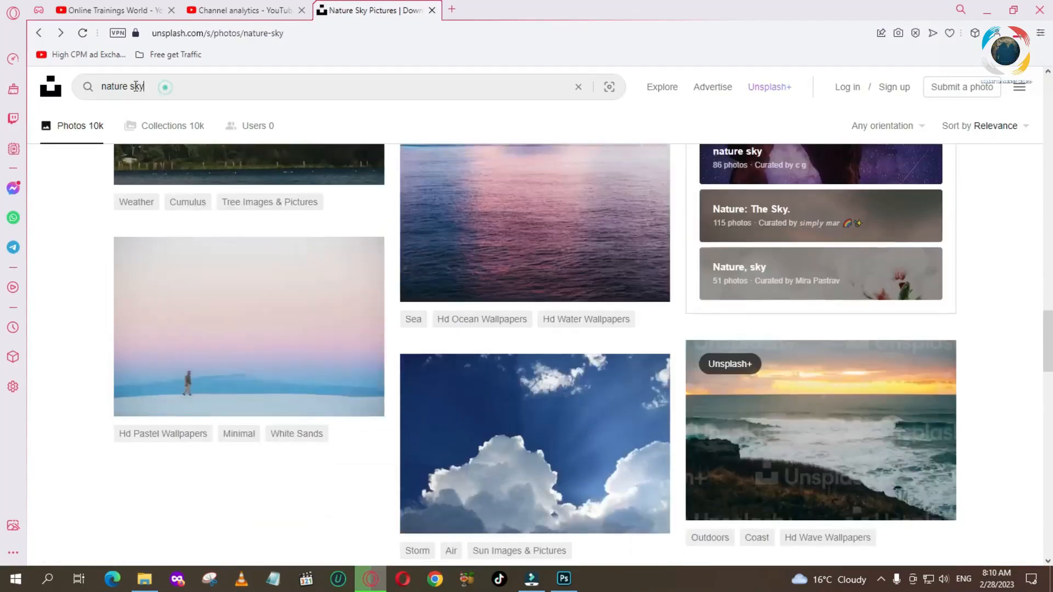
pyautogui.moveTo(159, 86); pyautogui.dragTo(22, 90)
pyautogui.write('moun')
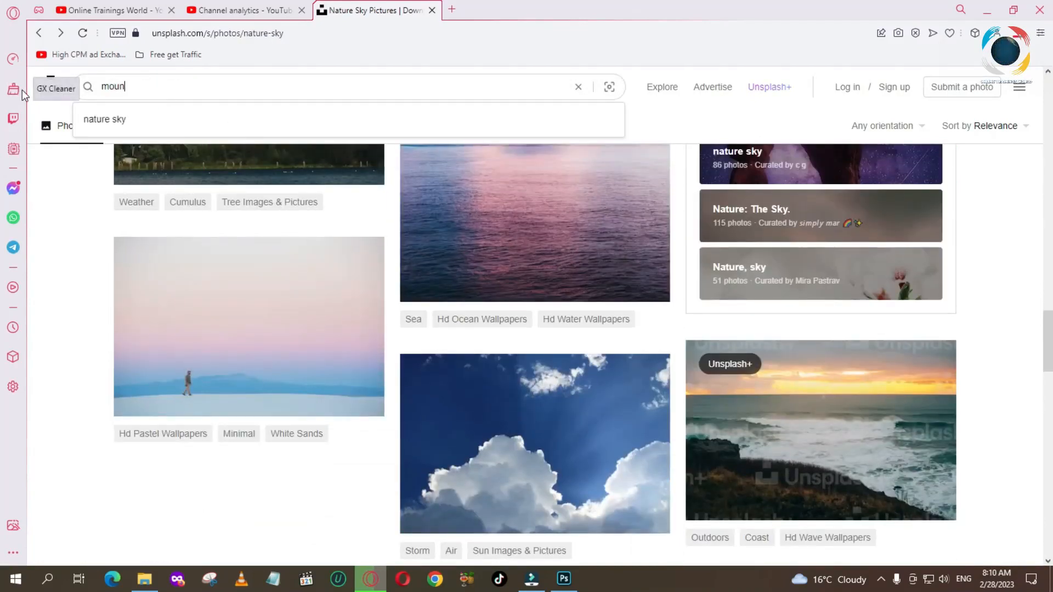
pyautogui.write('tain with s')
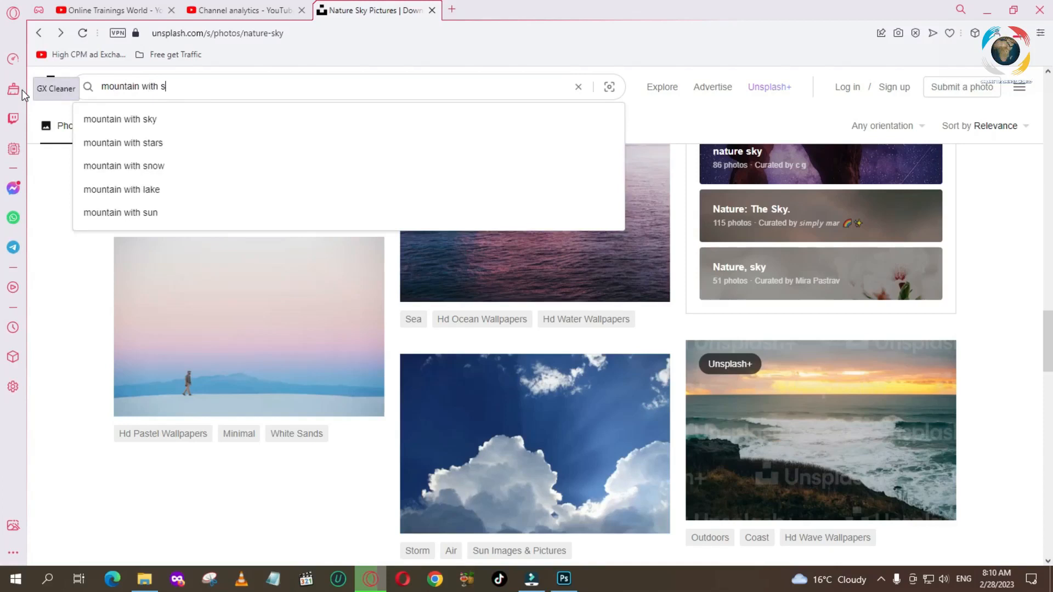
pyautogui.press('Return')
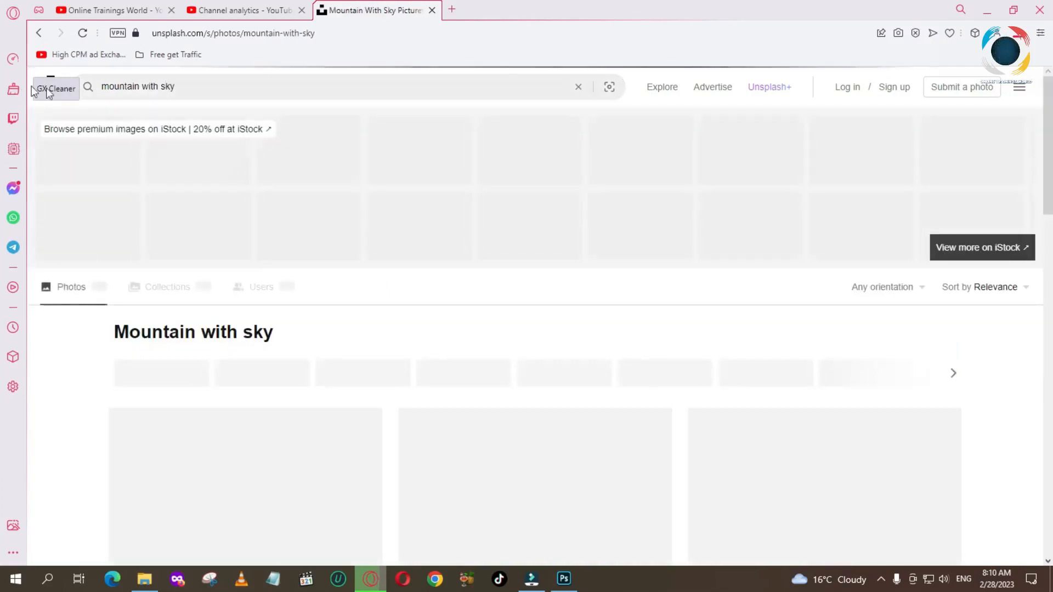
# Step: Open the photo of the mountain lake with reeds under a cloudy sky and download it for free
pyautogui.scroll(-12, 430, 355)
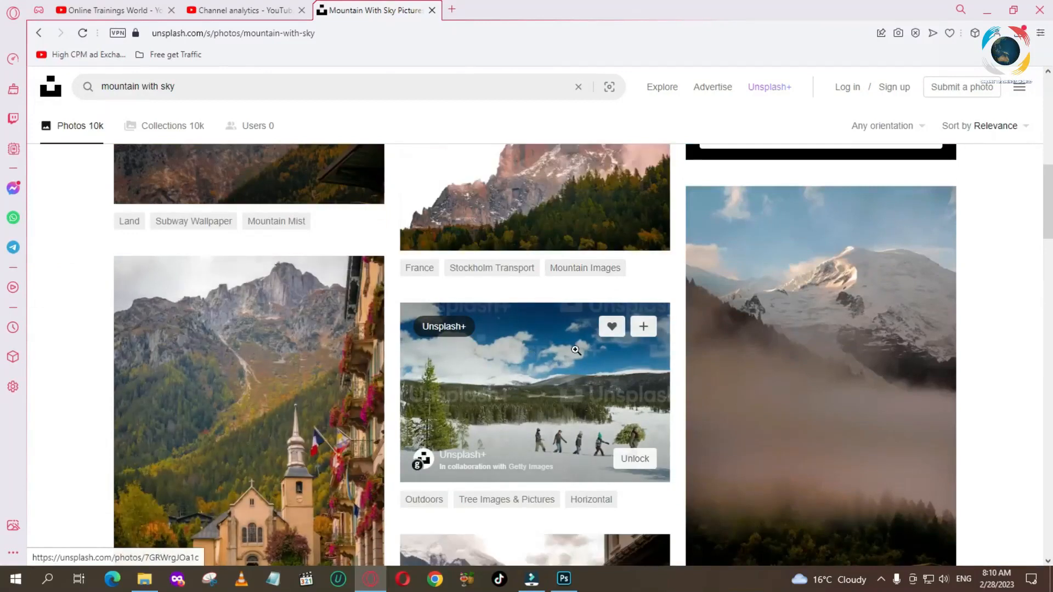
pyautogui.scroll(-10, 451, 361)
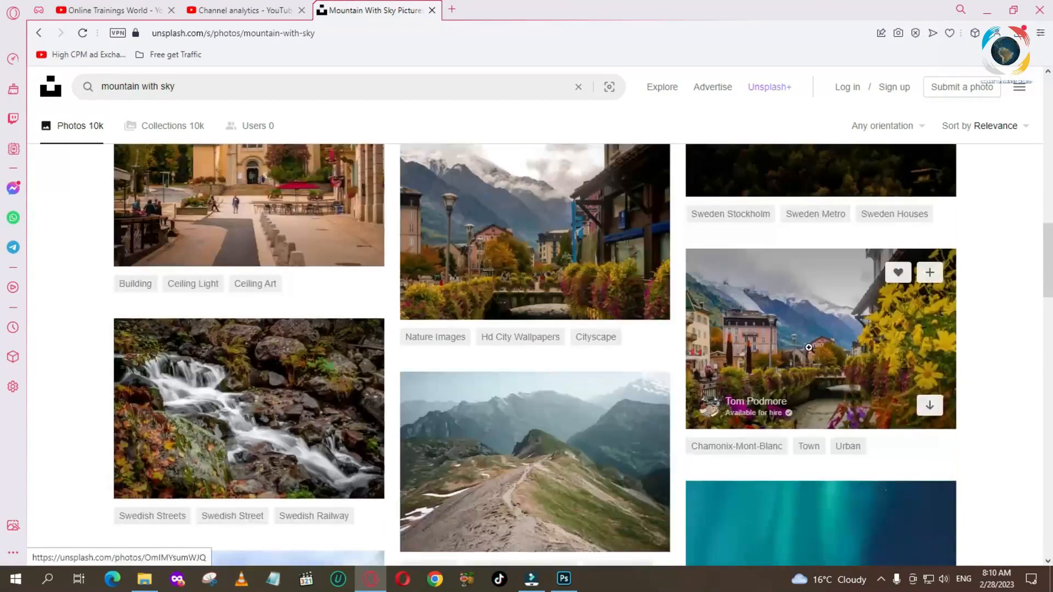
pyautogui.scroll(-1, 529, 369)
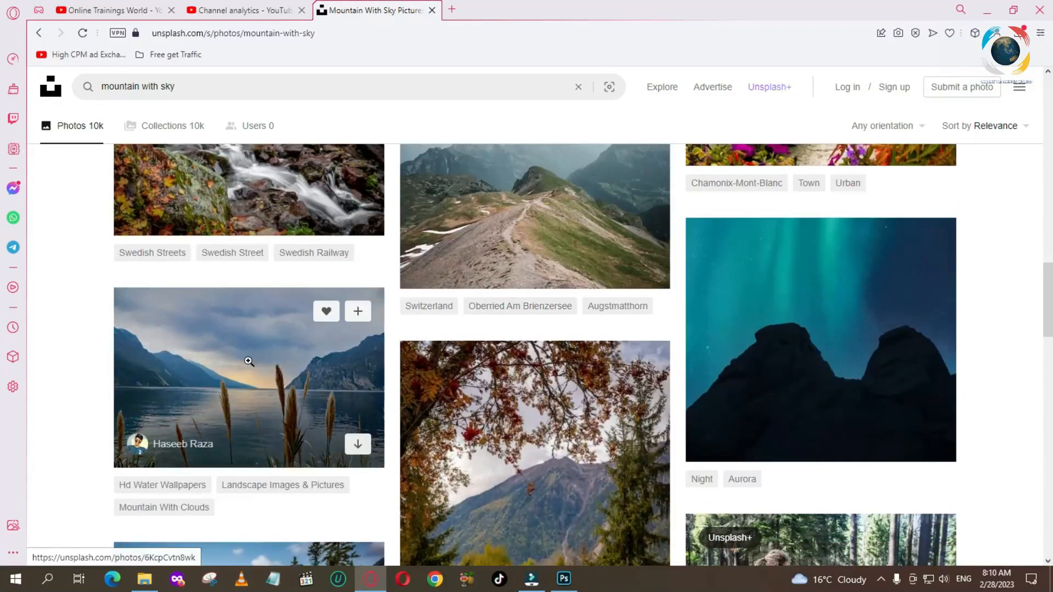
pyautogui.click(247, 351)
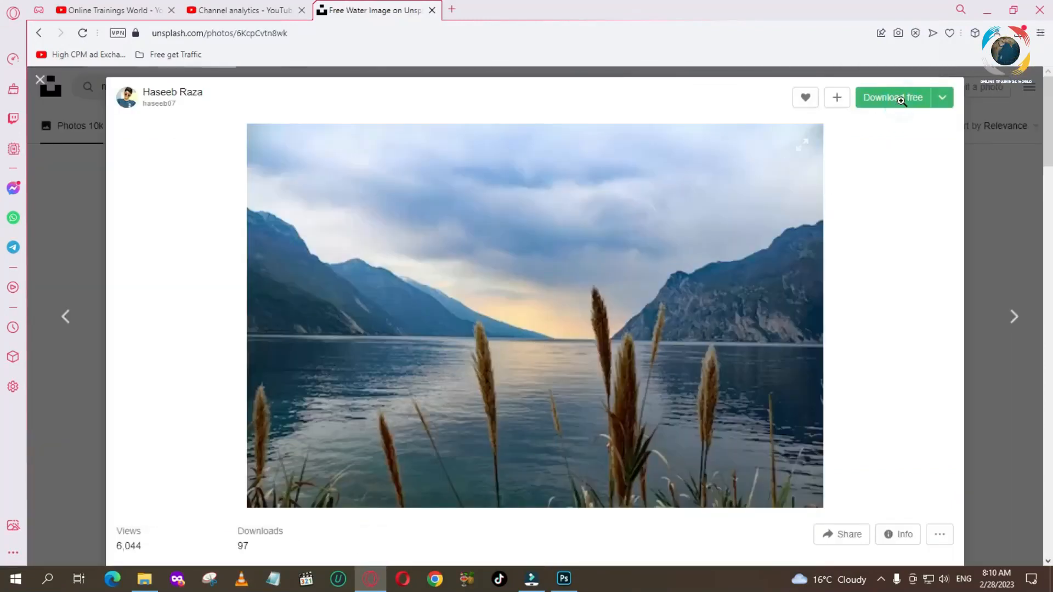
pyautogui.click(900, 100)
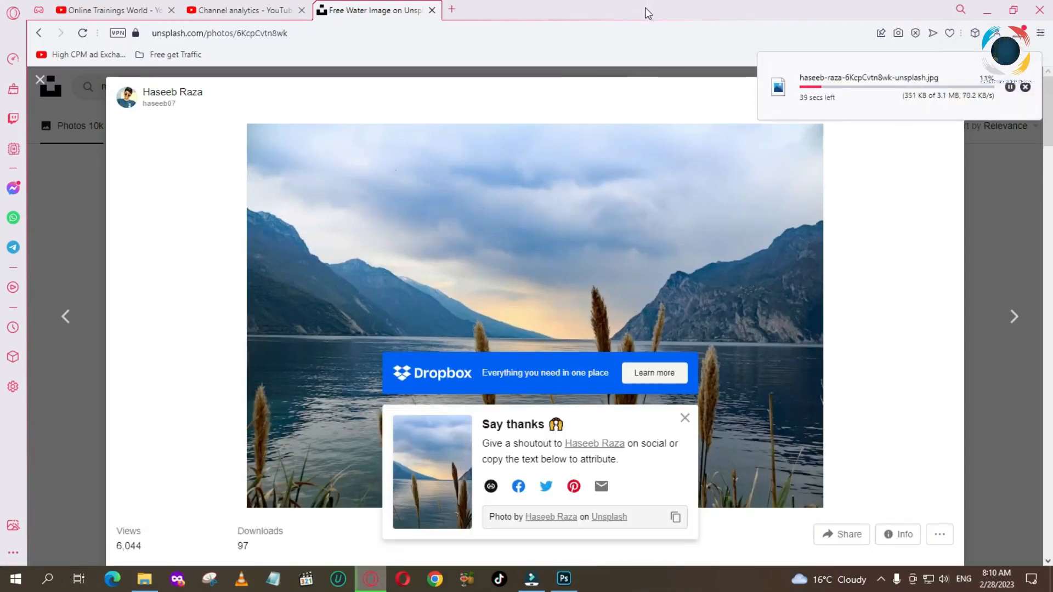
pyautogui.click(563, 578)
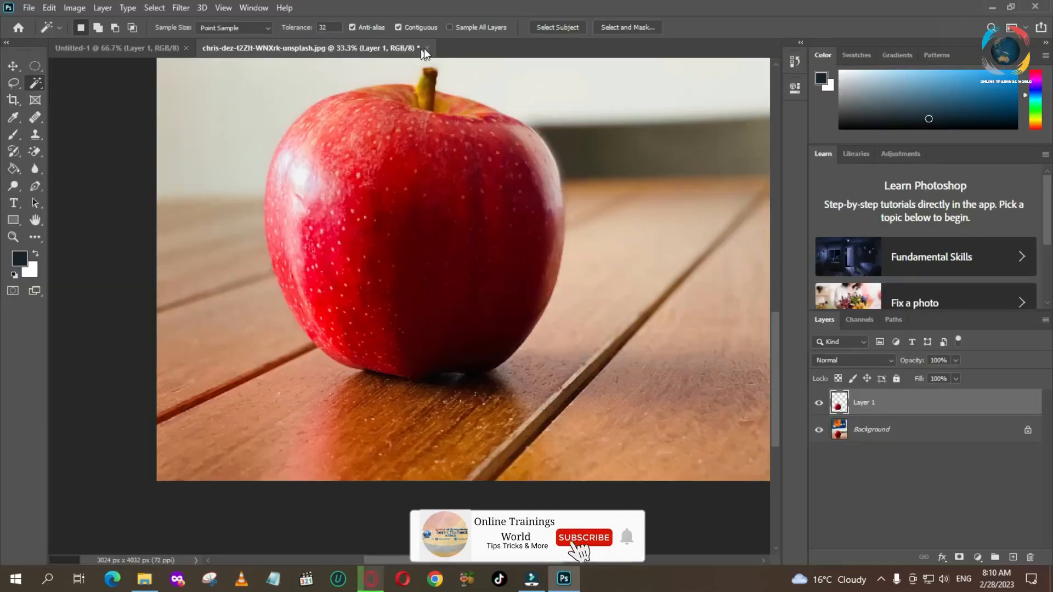
pyautogui.click(371, 578)
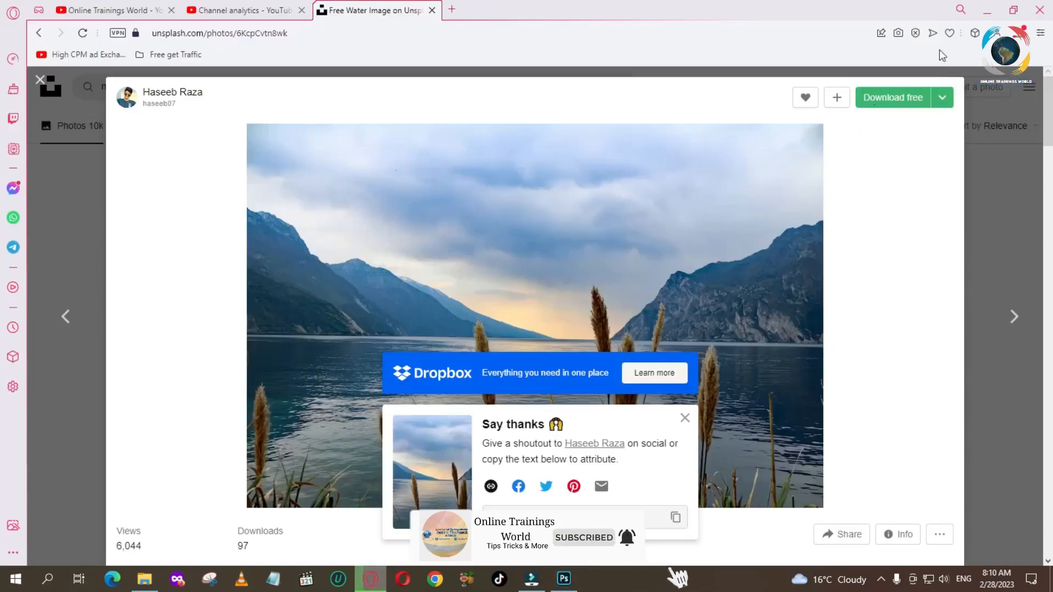
# Step: Open the downloaded yellow flower field photo in Photoshop and select its blue sky with the Magic Wand at tolerance 32
pyautogui.click(1023, 44)
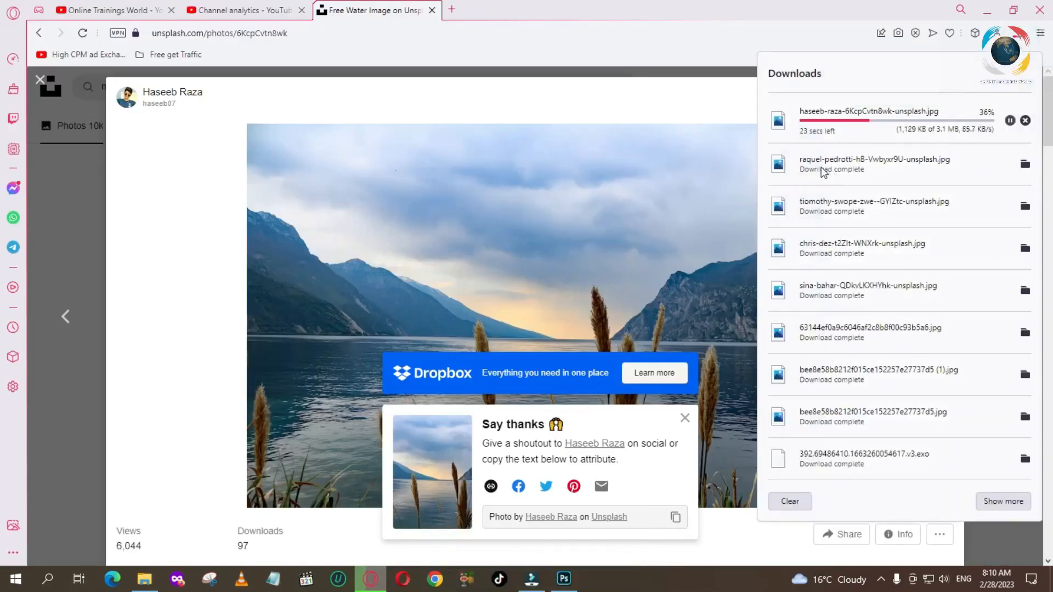
pyautogui.moveTo(822, 170); pyautogui.dragTo(551, 44)
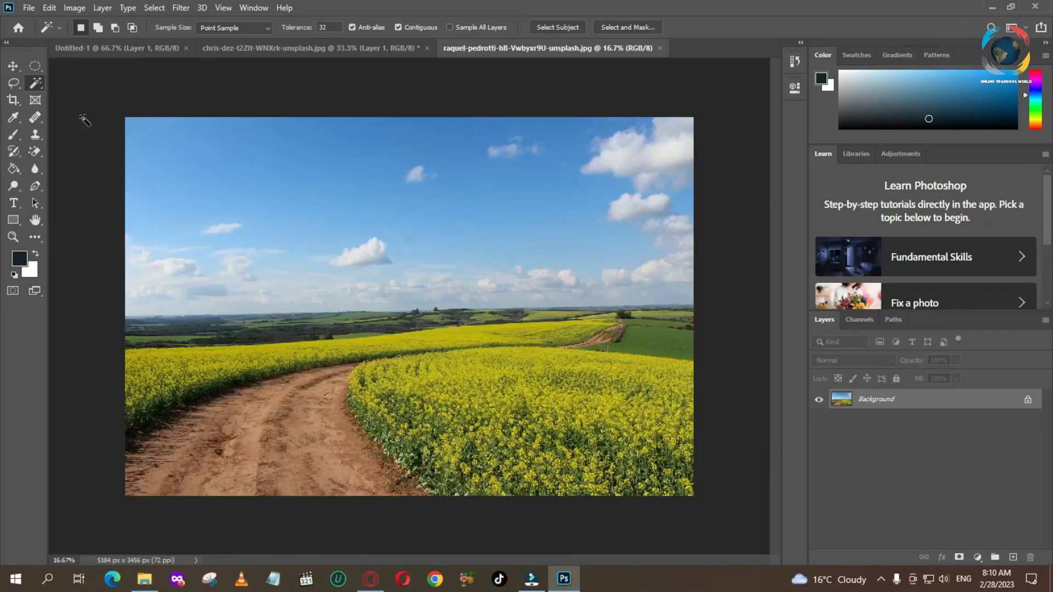
pyautogui.rightClick(40, 84)
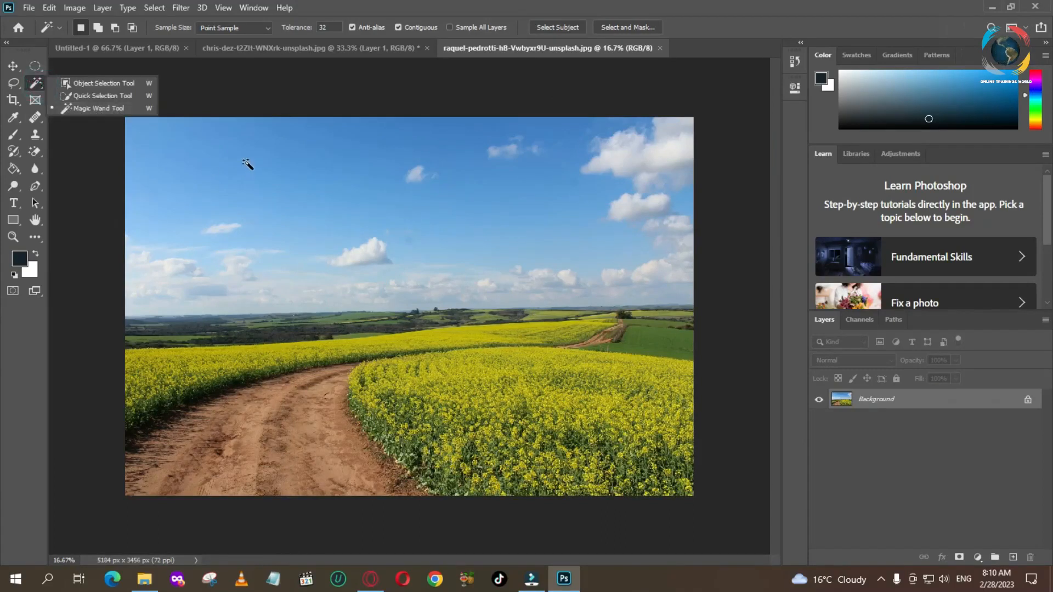
pyautogui.click(248, 164)
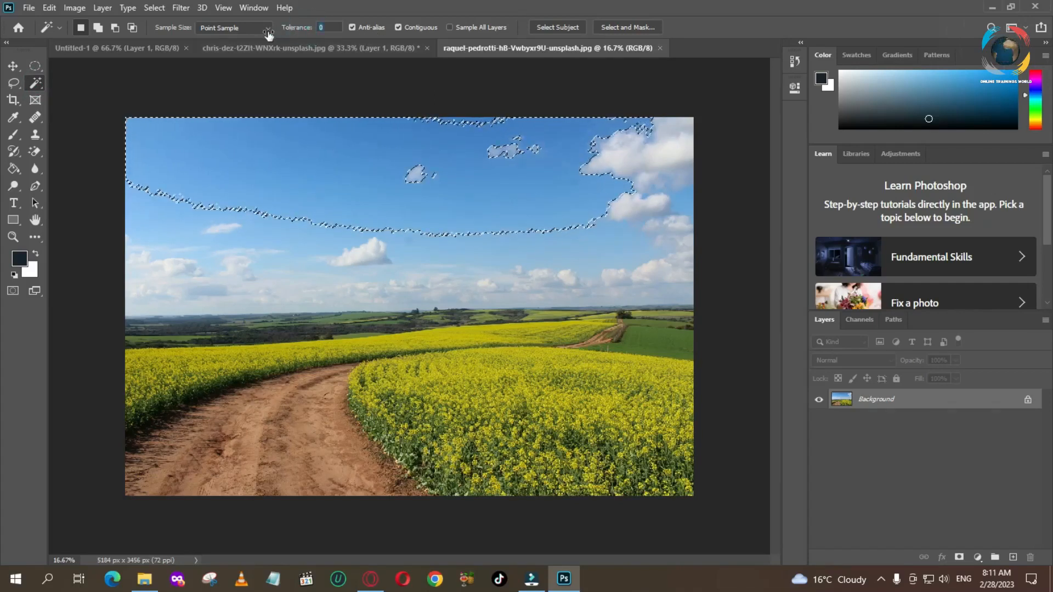
# Step: Set the Magic Wand tolerance to 89 and sample the sky, followed by the yellow flowers
pyautogui.click(270, 250)
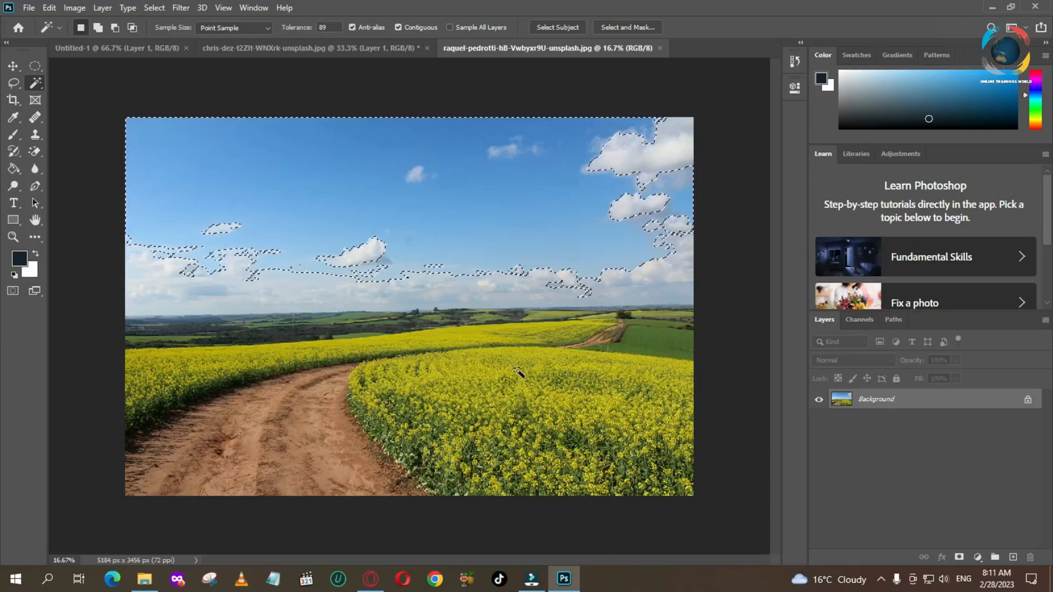
pyautogui.click(517, 368)
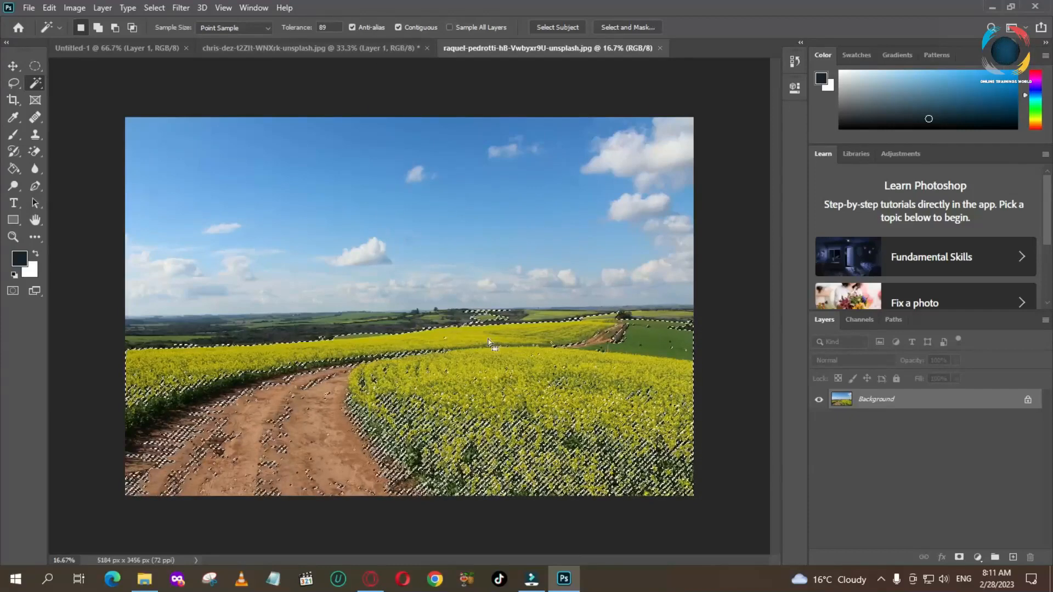
# Step: Turn off Contiguous, clear the selection, sample the flower field and distant hills with the Magic Wand, and deselect
pyautogui.click(398, 27)
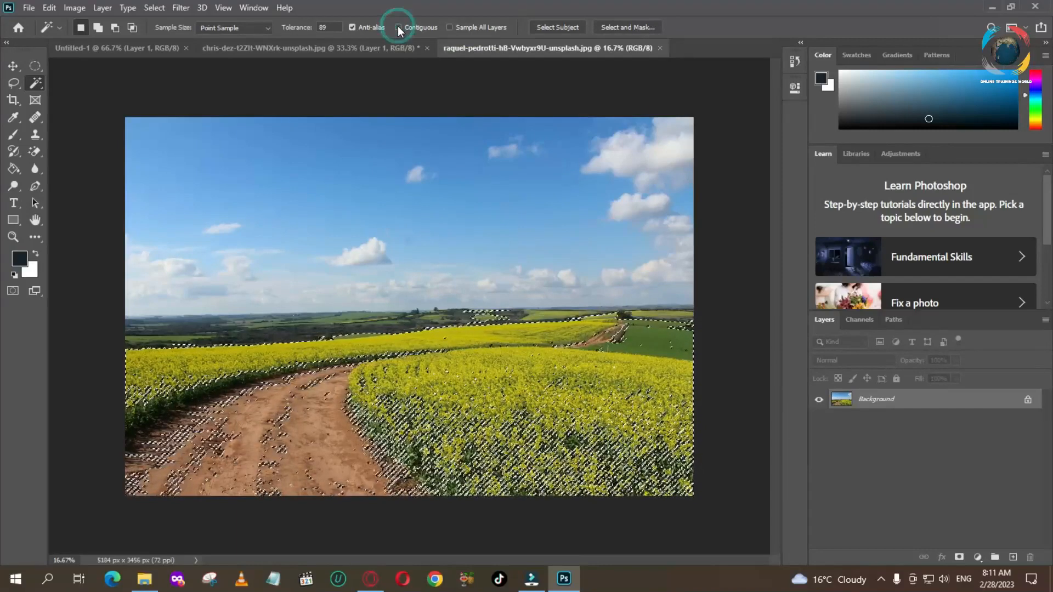
pyautogui.rightClick(463, 334)
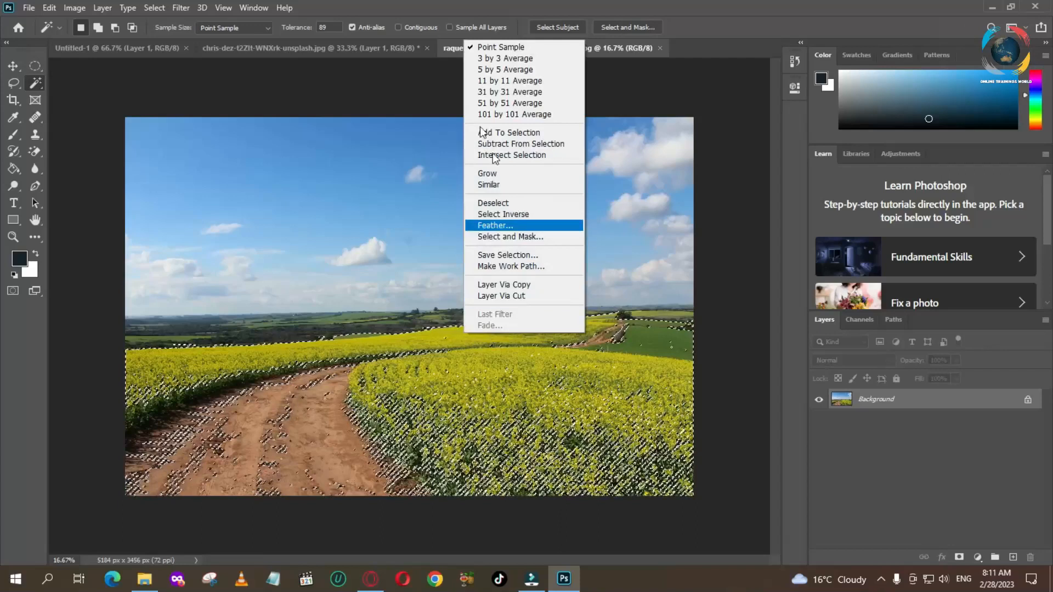
pyautogui.click(487, 203)
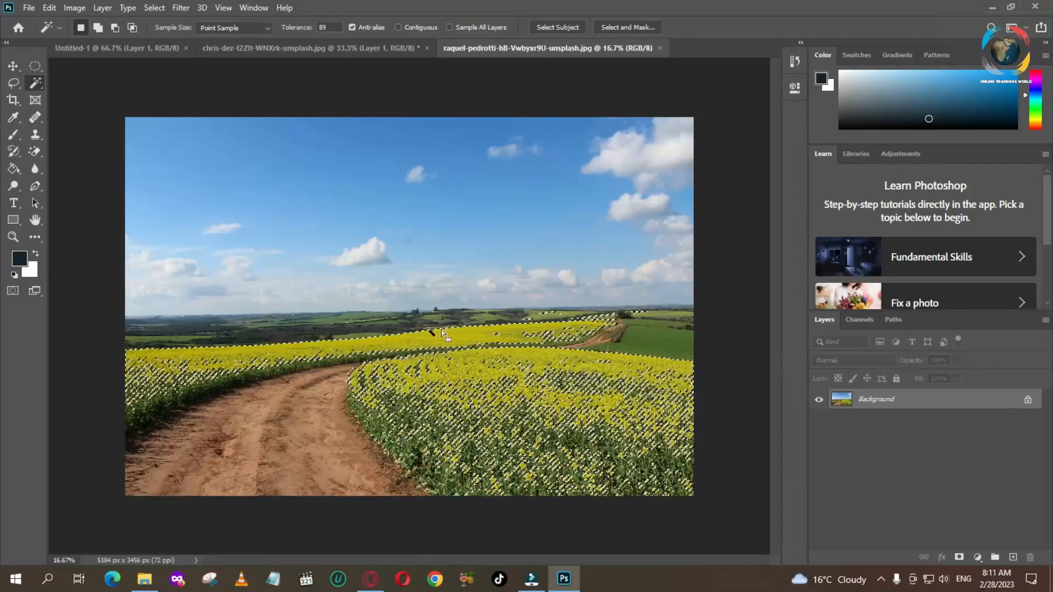
pyautogui.click(403, 326)
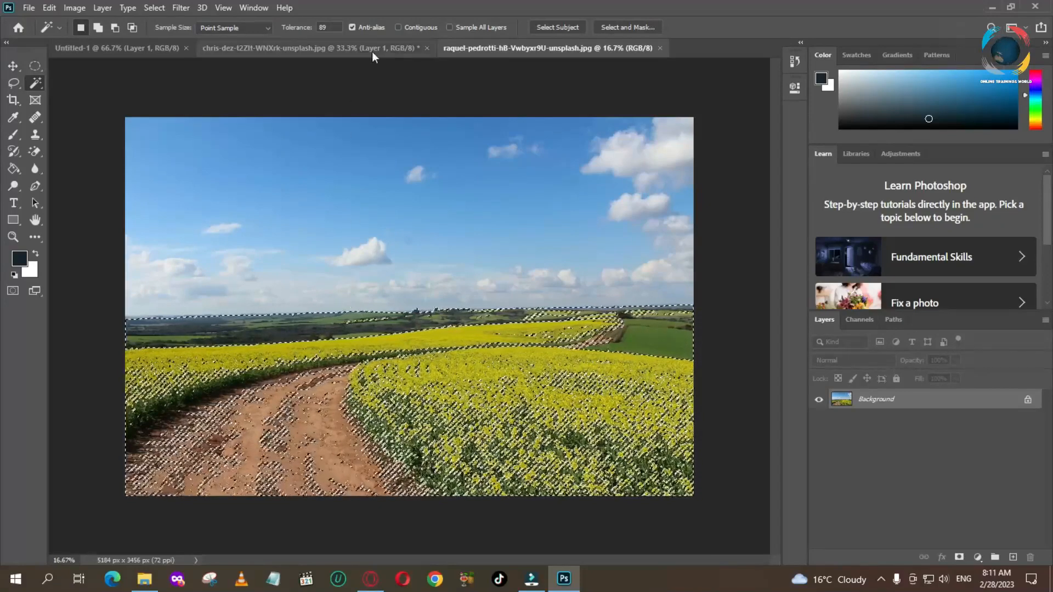
pyautogui.rightClick(413, 163)
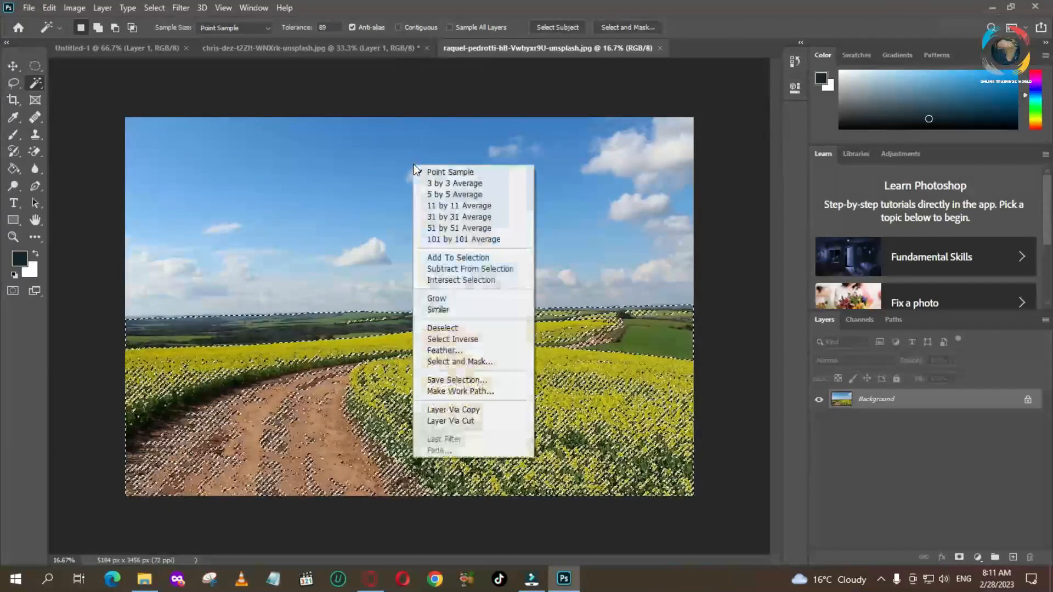
pyautogui.click(442, 327)
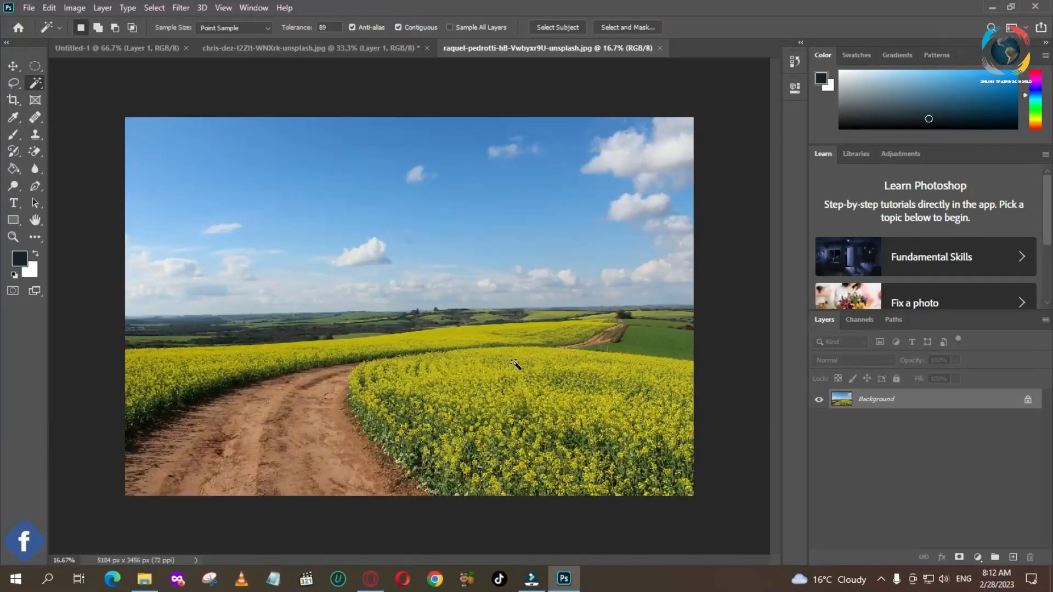
# Step: With Contiguous back on, sample the yellow flowers, the green field and the blue sky one after another with the Magic Wand
pyautogui.click(514, 361)
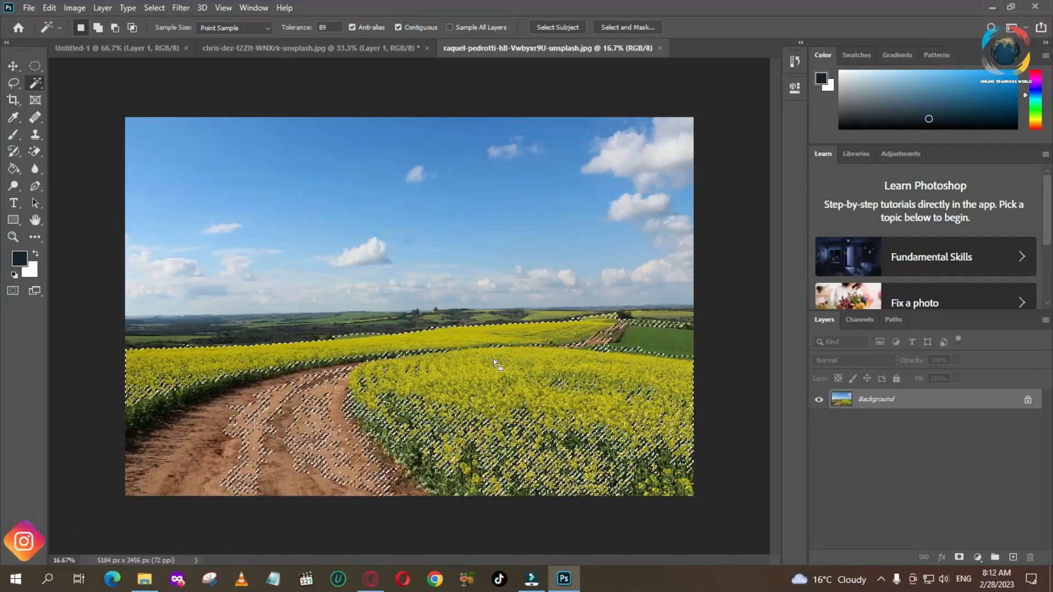
pyautogui.click(650, 335)
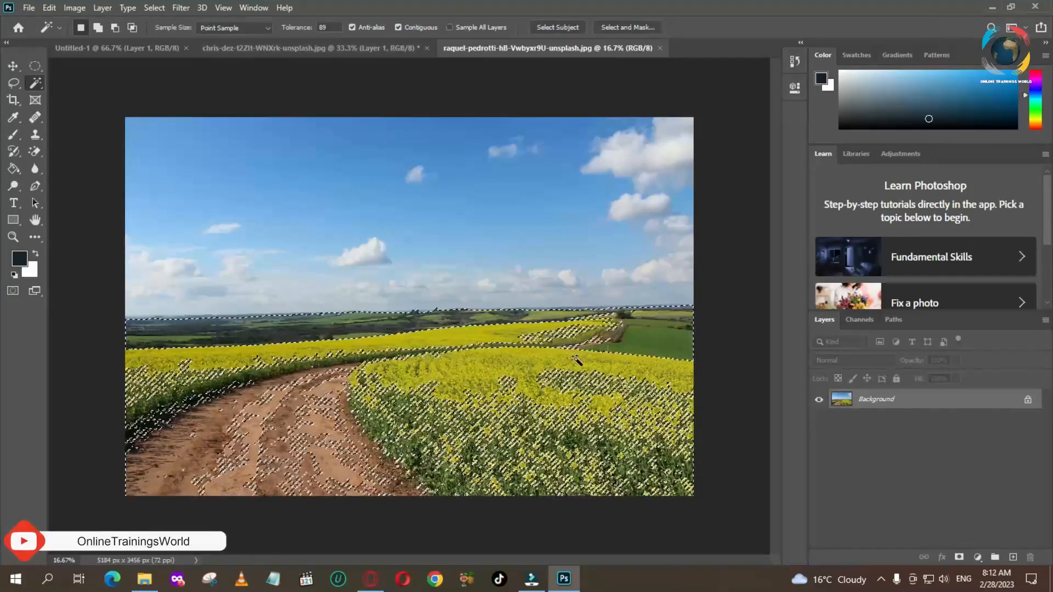
pyautogui.click(277, 153)
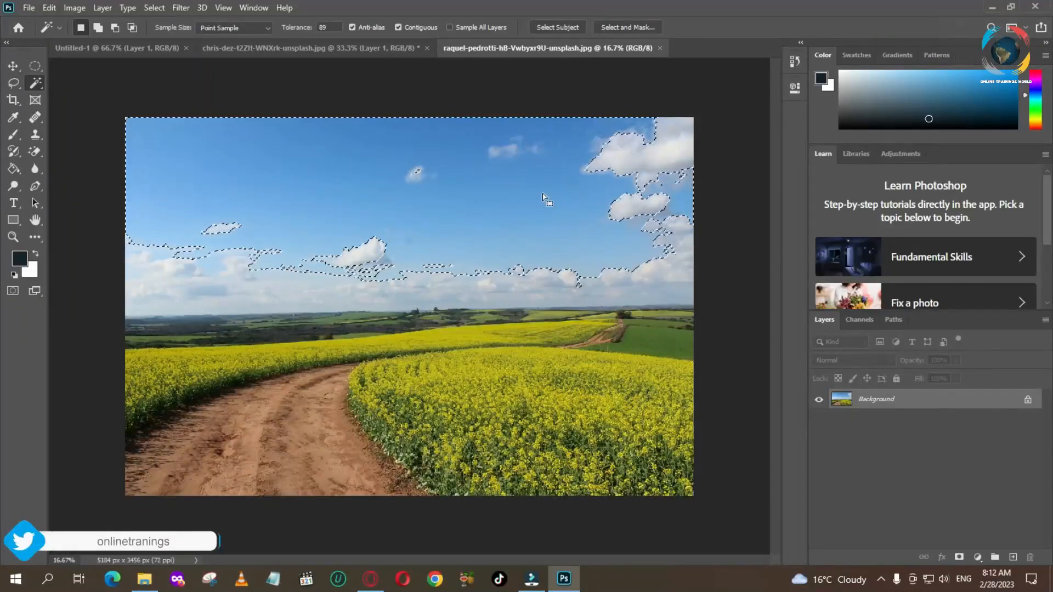
# Step: Set the Magic Wand tolerance to 147, clear the selection and reselect the whole sky of the flower field photo
pyautogui.write('147')
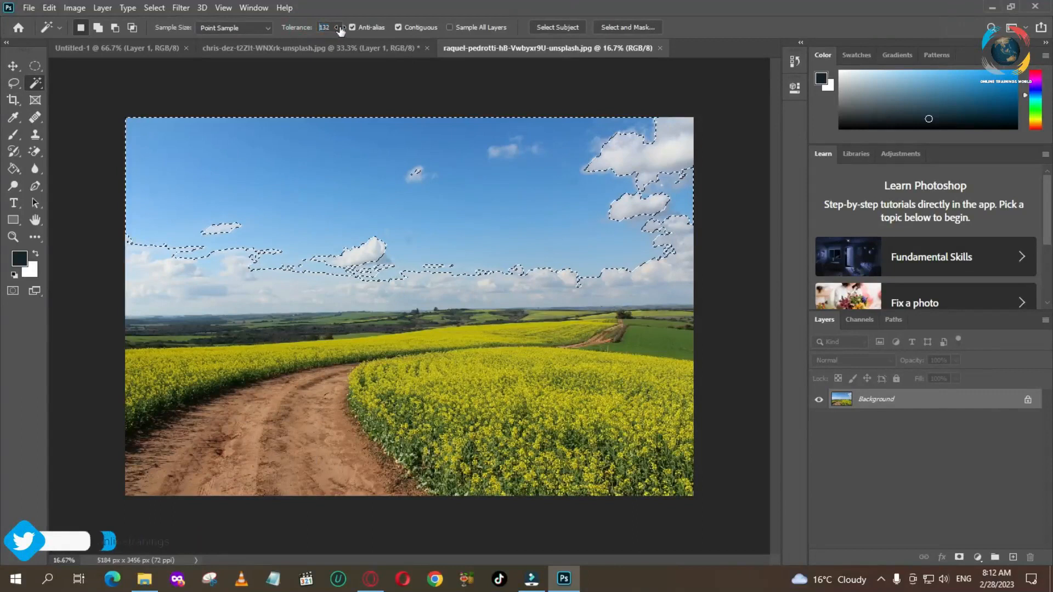
pyautogui.rightClick(360, 199)
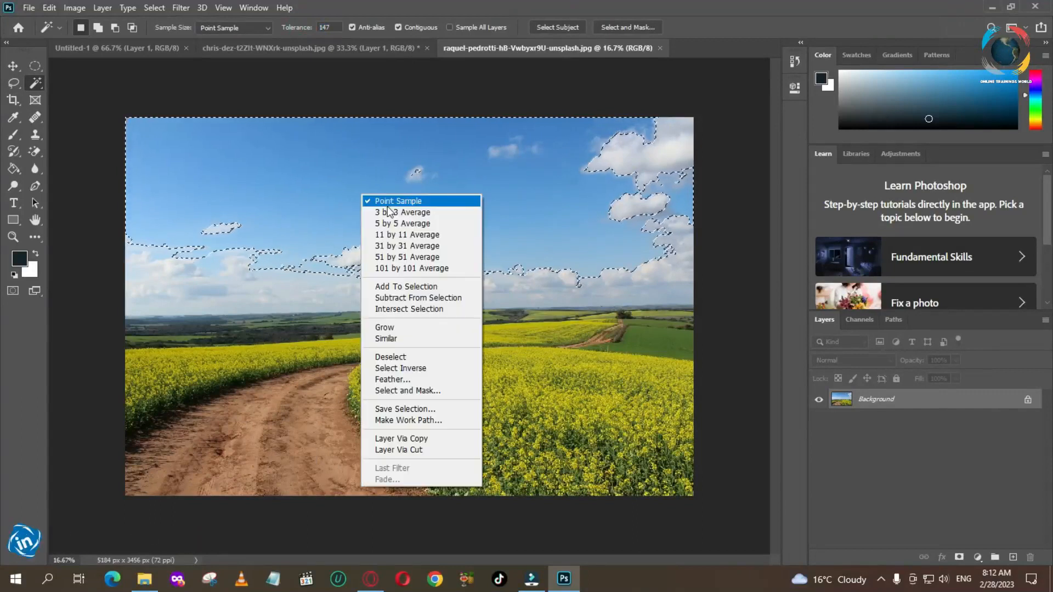
pyautogui.click(386, 359)
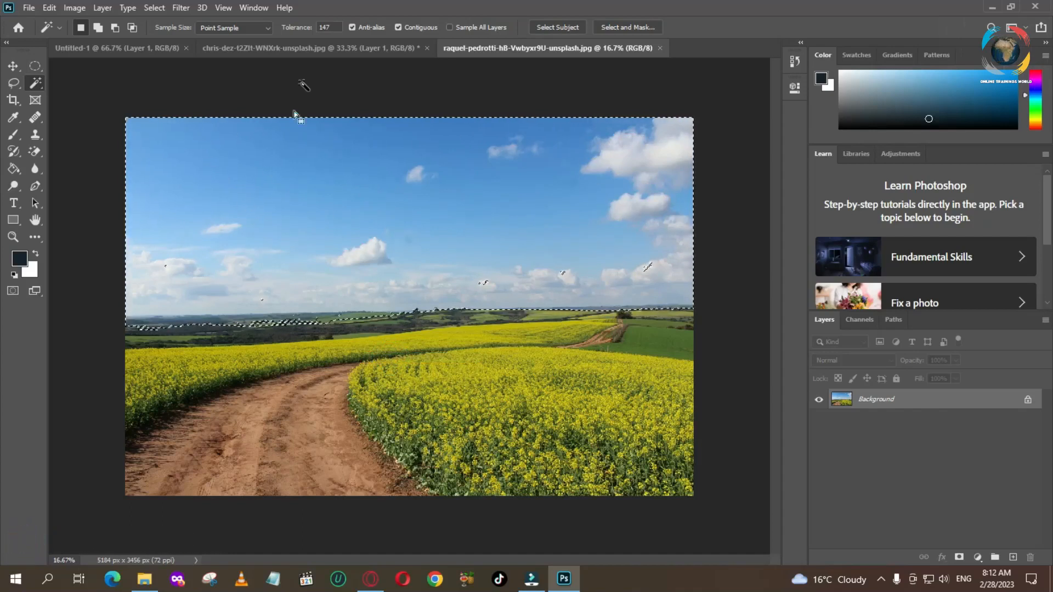
# Step: Lower the Magic Wand tolerance to 30, deselect, and sample the blue sky above the flower field again
pyautogui.moveTo(312, 31); pyautogui.dragTo(301, 32)
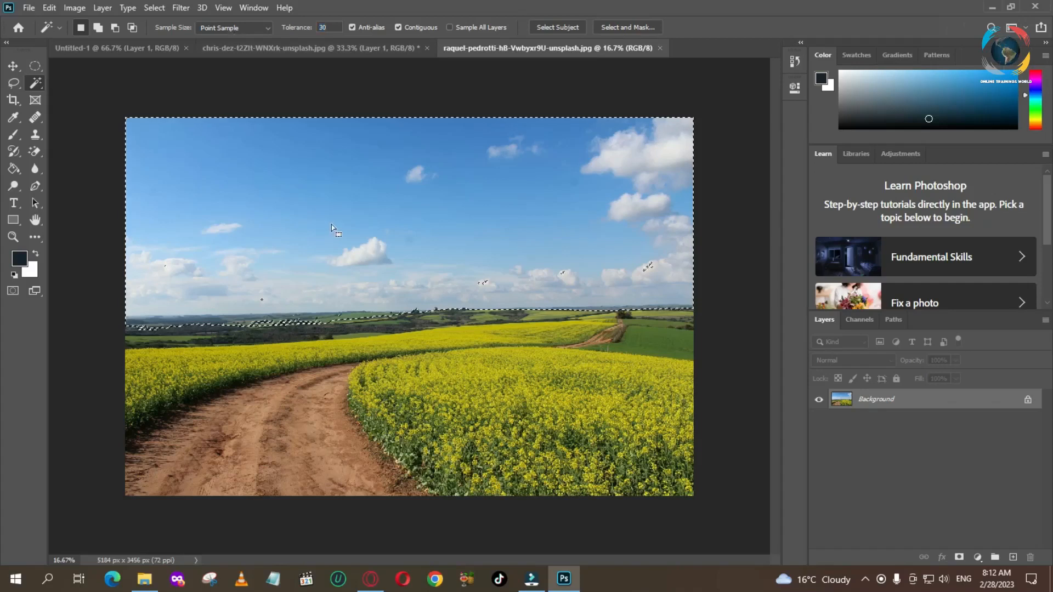
pyautogui.rightClick(311, 220)
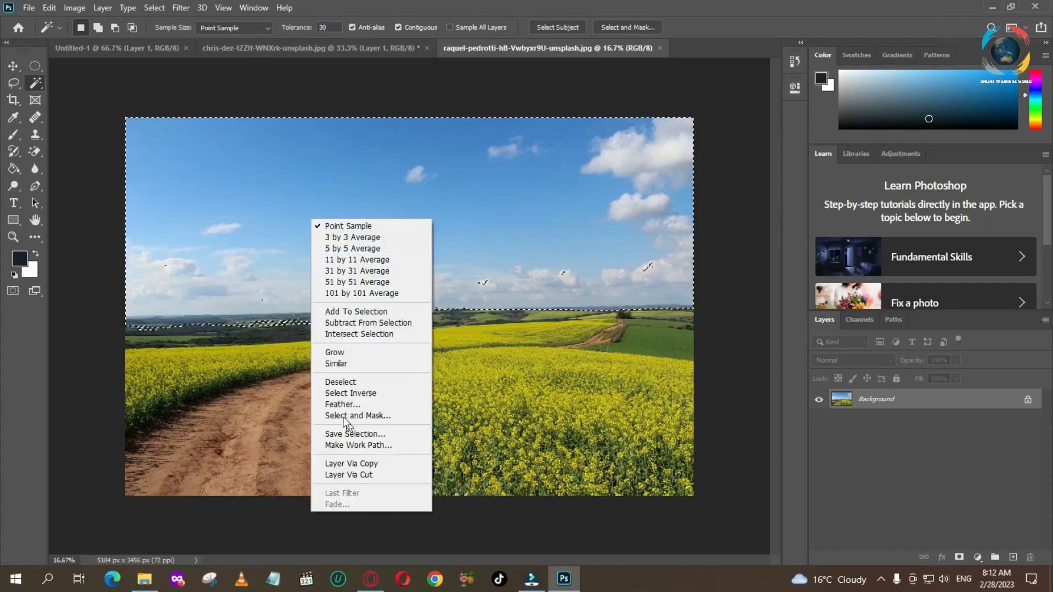
pyautogui.click(340, 383)
pyautogui.rightClick(341, 216)
pyautogui.click(352, 204)
pyautogui.click(353, 204)
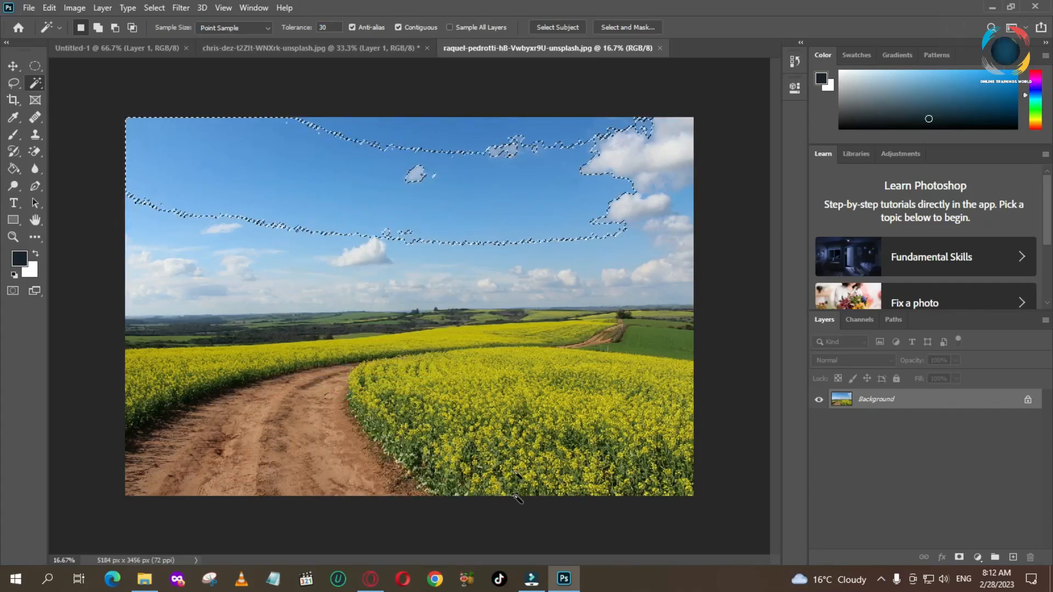
# Step: Switch to the Opera browser and open the downloaded mountain lake photo from there as a new document in Photoshop
pyautogui.click(371, 579)
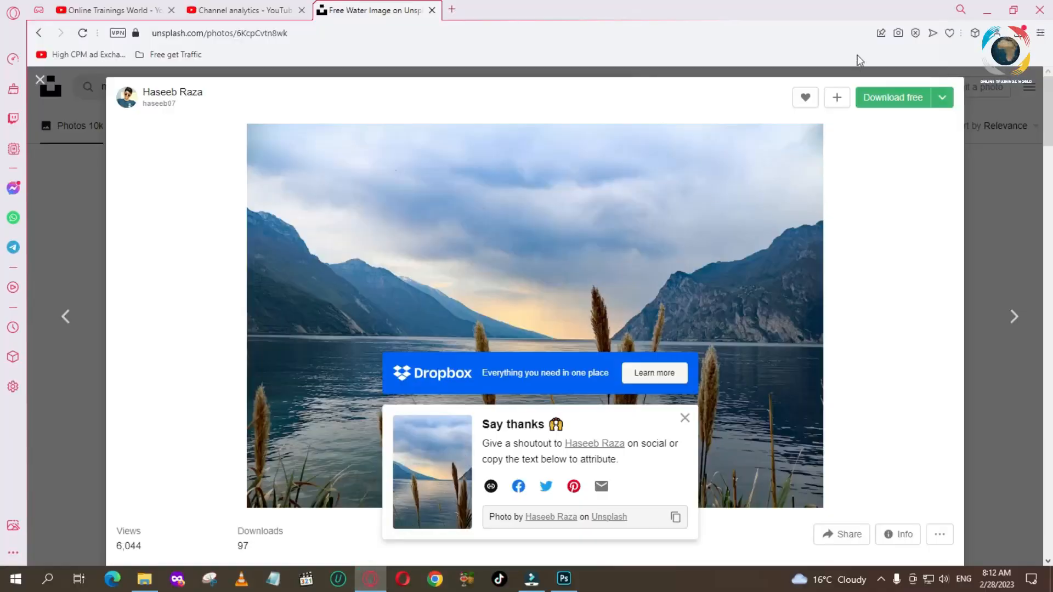
pyautogui.click(1016, 34)
pyautogui.moveTo(857, 121); pyautogui.dragTo(712, 45)
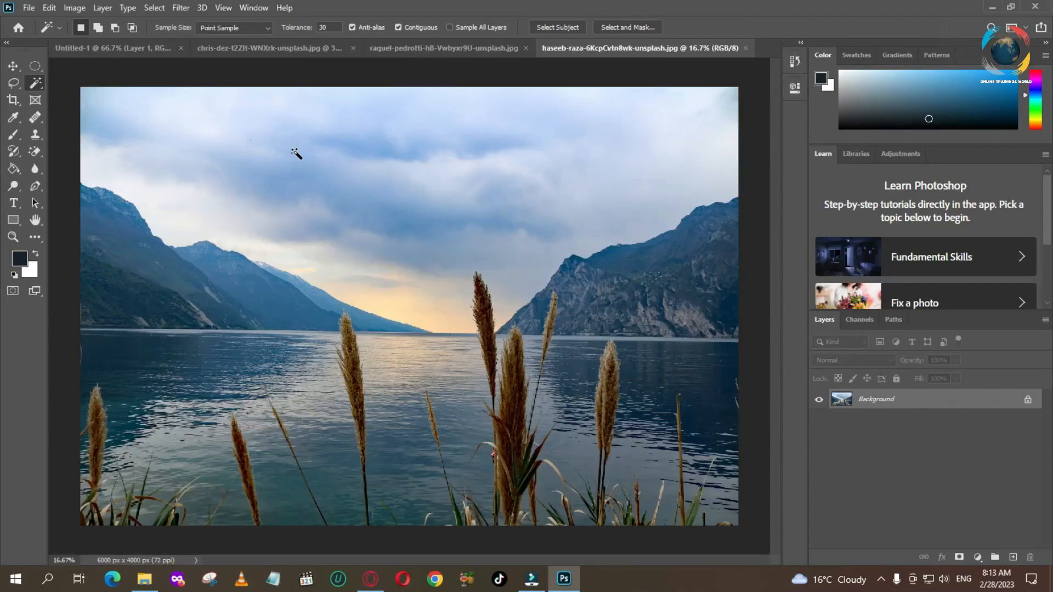
# Step: Select part of the lake photo's sky with the Magic Wand at tolerance 30 and add further cloud areas to the selection
pyautogui.rightClick(39, 84)
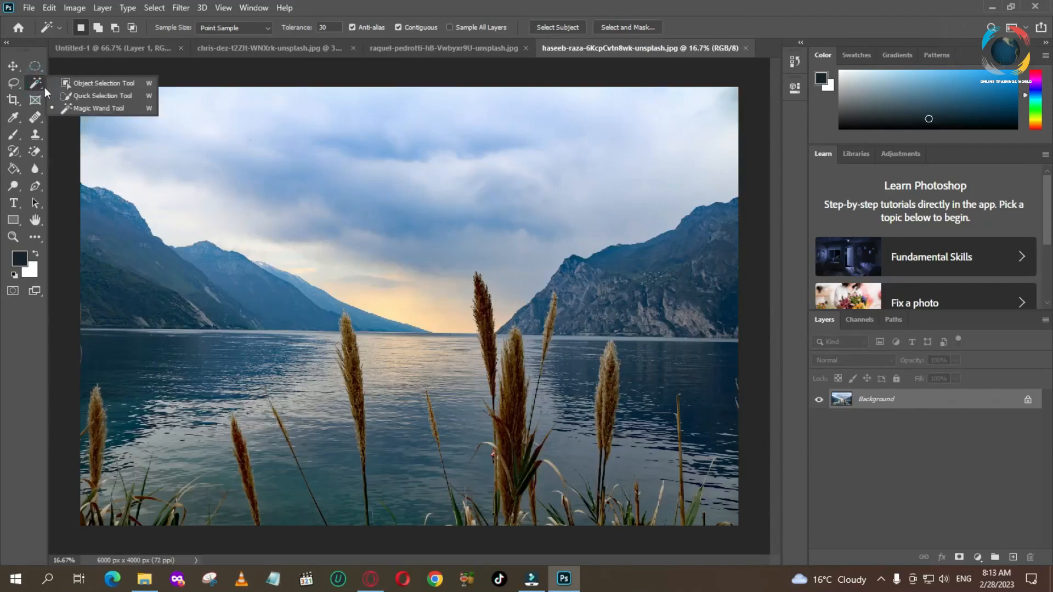
pyautogui.click(74, 108)
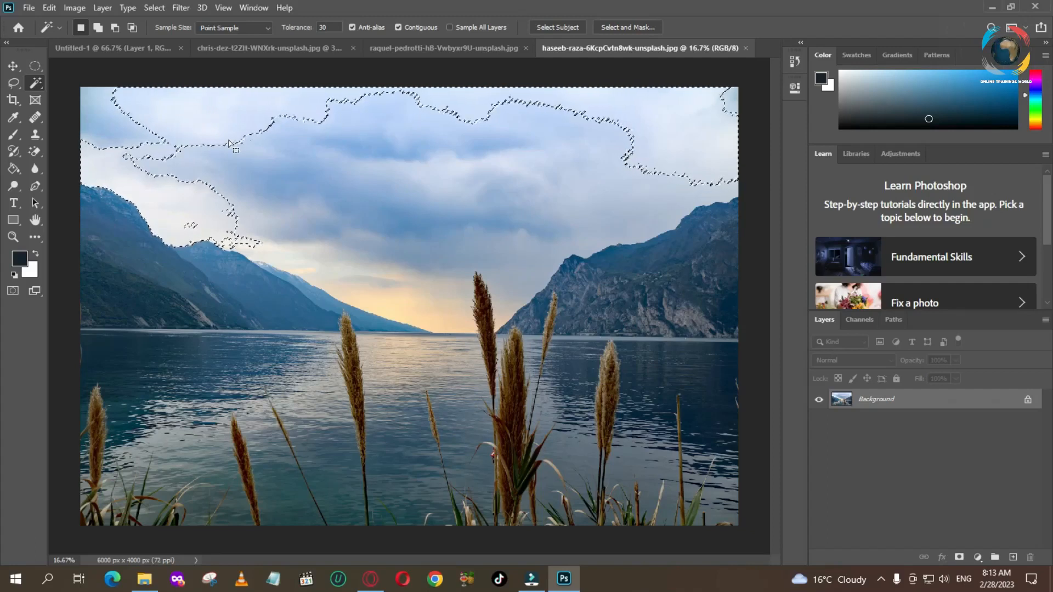
pyautogui.press('shift')
pyautogui.keyDown('shift'); pyautogui.click(268, 165); pyautogui.keyUp('shift')
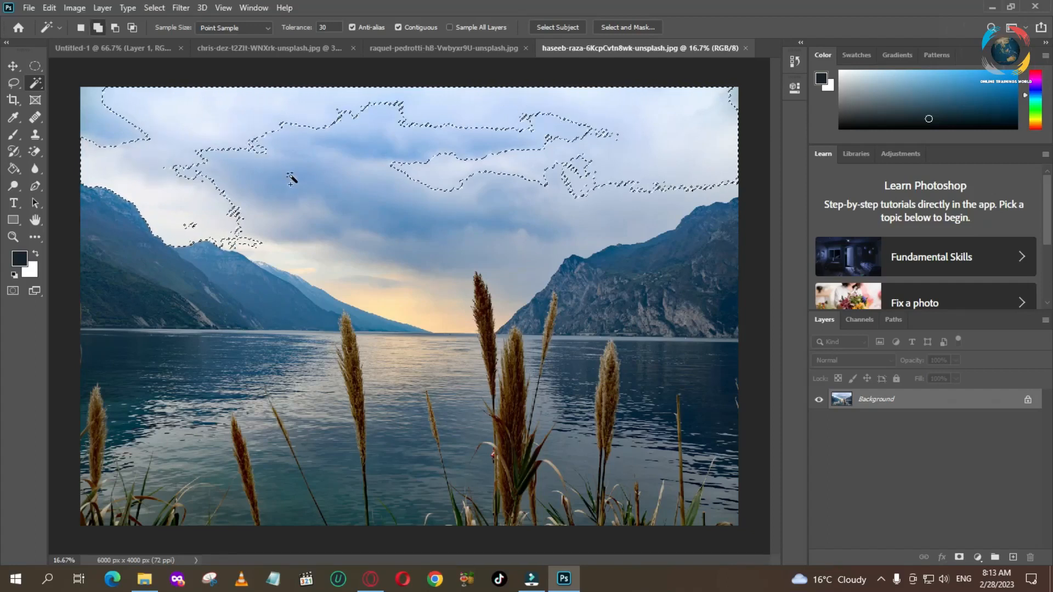
pyautogui.keyDown('shift'); pyautogui.click(383, 155); pyautogui.keyUp('shift')
pyautogui.keyDown('shift'); pyautogui.click(453, 117); pyautogui.keyUp('shift')
pyautogui.keyDown('shift'); pyautogui.click(436, 159); pyautogui.keyUp('shift')
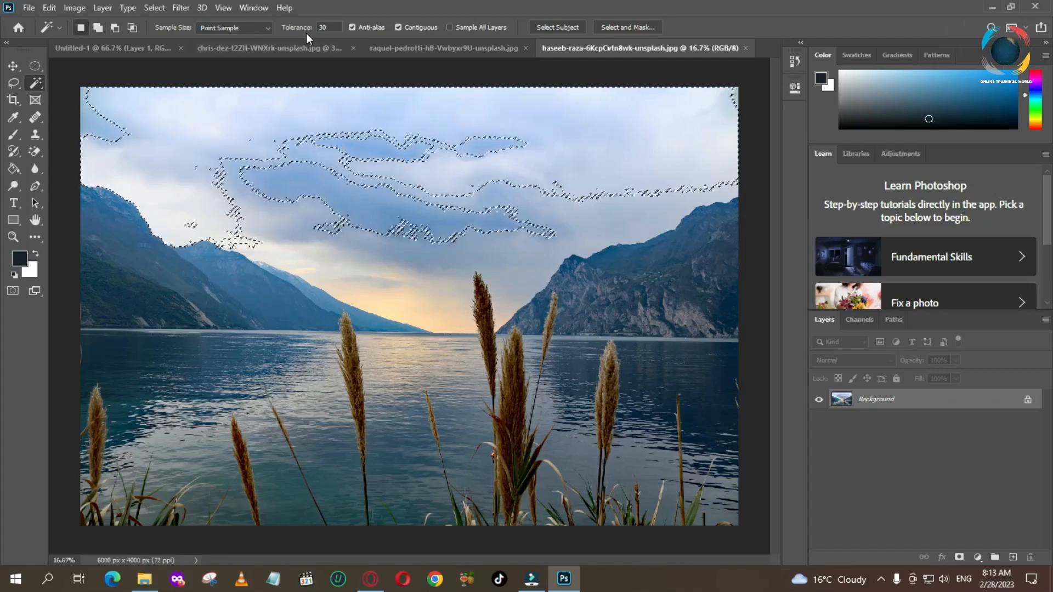
# Step: Clear the selection, set the Magic Wand tolerance to 117 and reselect the cloudy sky above the lake
pyautogui.rightClick(276, 109)
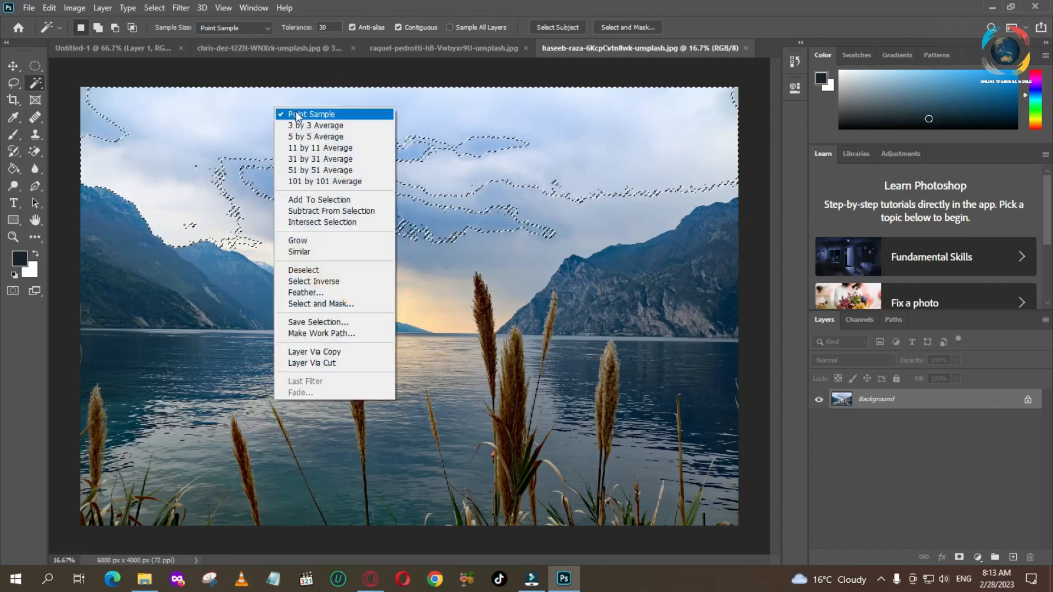
pyautogui.click(303, 270)
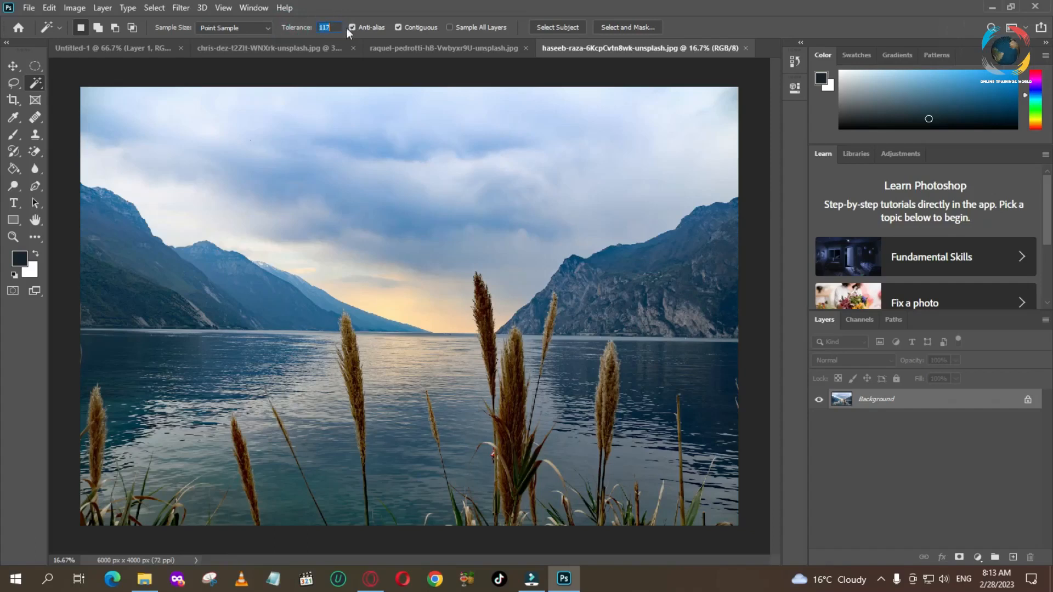
pyautogui.click(302, 128)
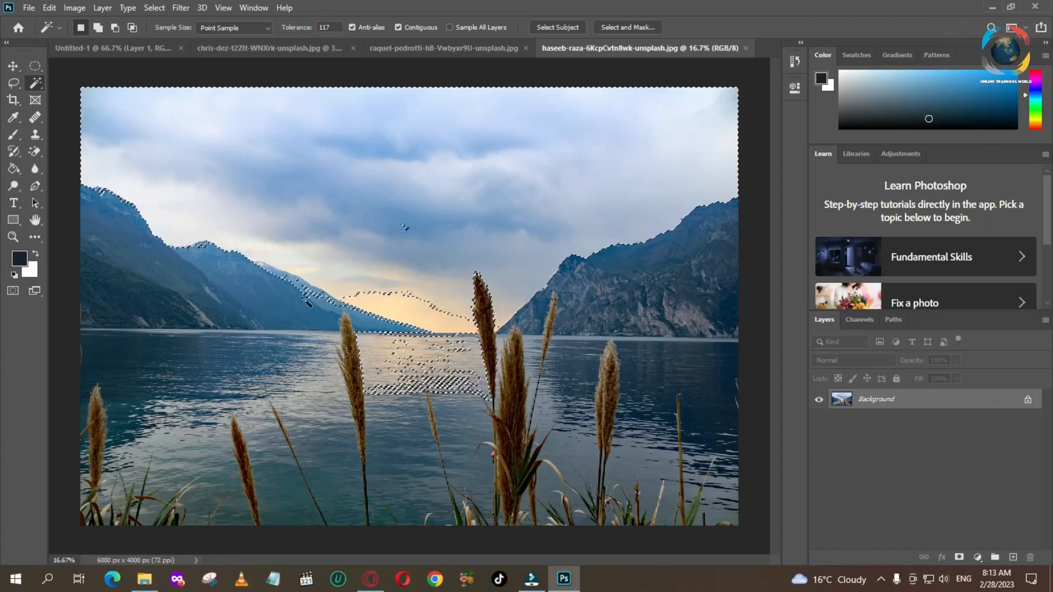
# Step: Set the Magic Wand tolerance to 100 and select the lake photo's cloudy sky again
pyautogui.click(325, 29)
pyautogui.press('BackSpace')
pyautogui.press('BackSpace')
pyautogui.write('00')
pyautogui.rightClick(344, 144)
pyautogui.click(247, 165)
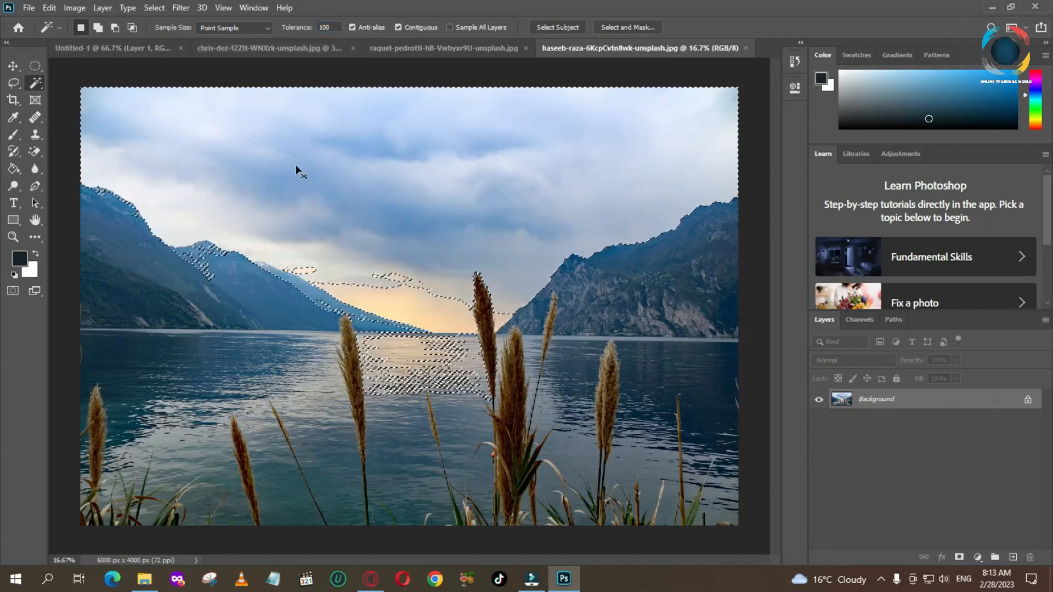
# Step: Deselect, reselect the lake photo's sky and add the remaining golden clouds near the horizon to the selection
pyautogui.hotkey('ctrl', 'd')
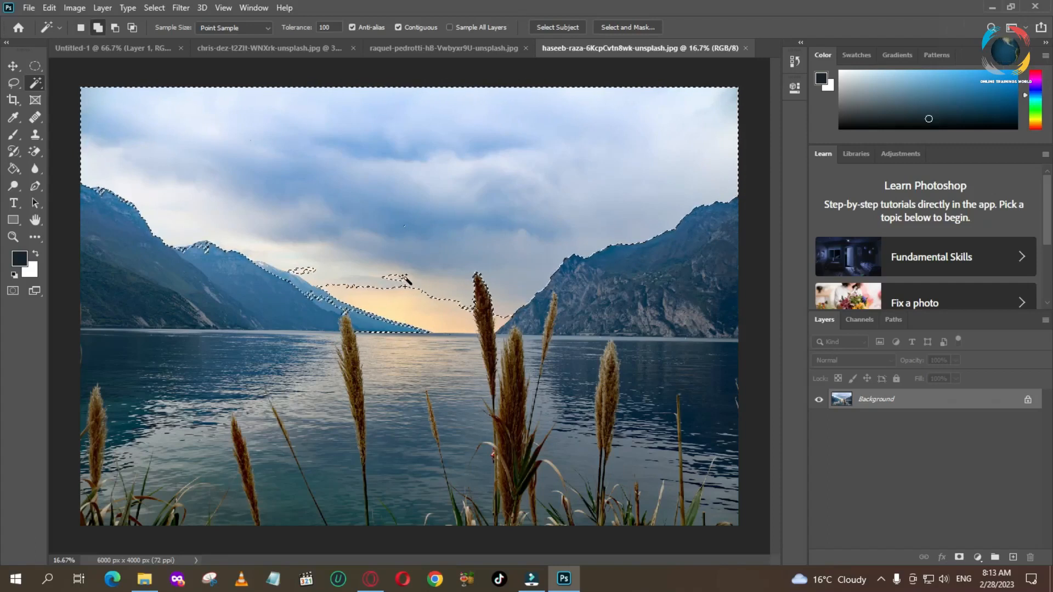
pyautogui.keyDown('shift'); pyautogui.click(387, 276); pyautogui.keyUp('shift')
pyautogui.keyDown('shift'); pyautogui.click(404, 301); pyautogui.keyUp('shift')
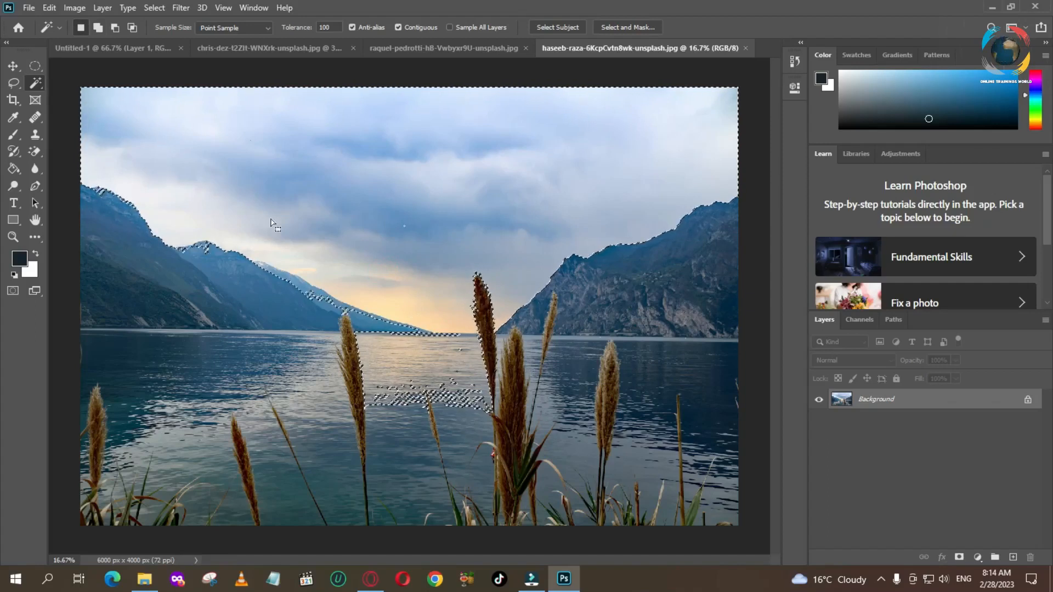
# Step: Move the selected lake sky with the Move tool into the flower field document, placing it over the original sky
pyautogui.press('v')
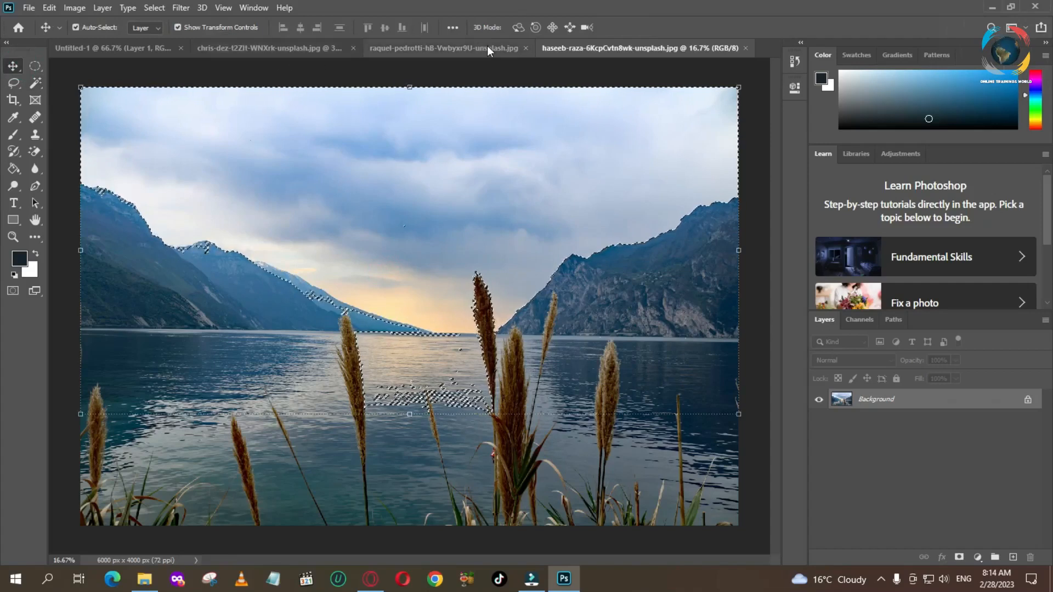
pyautogui.moveTo(475, 181); pyautogui.dragTo(443, 296)
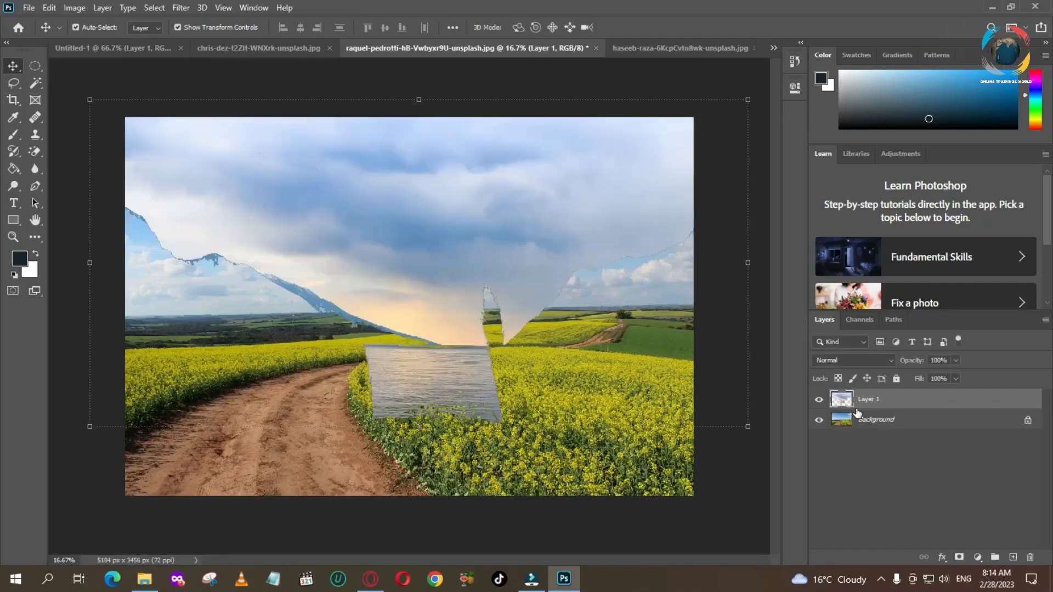
# Step: Try to move the flower field's Background layer above the placed sky layer
pyautogui.click(819, 421)
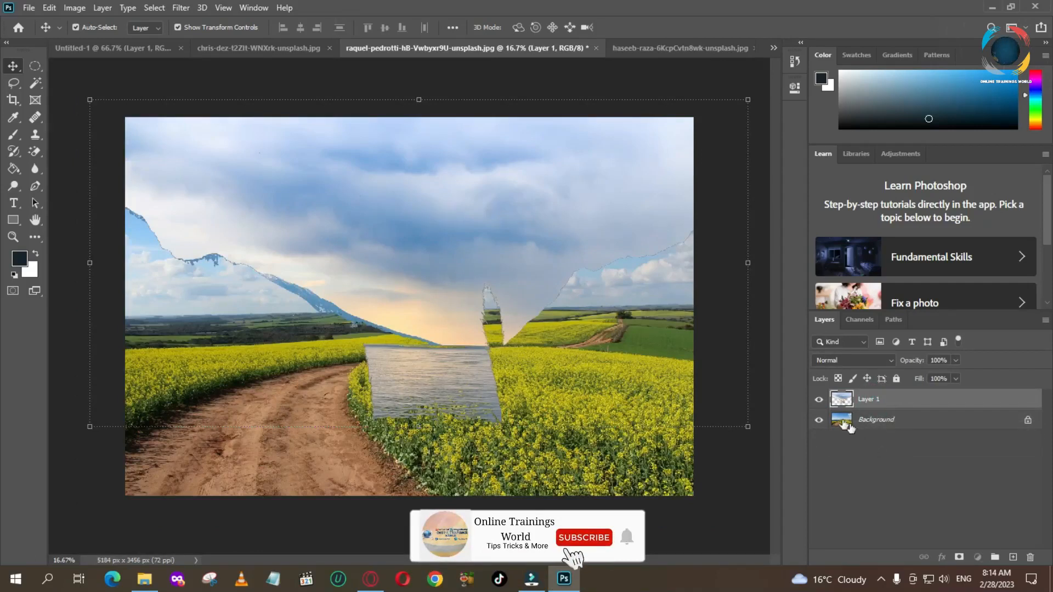
pyautogui.moveTo(885, 426); pyautogui.dragTo(884, 399)
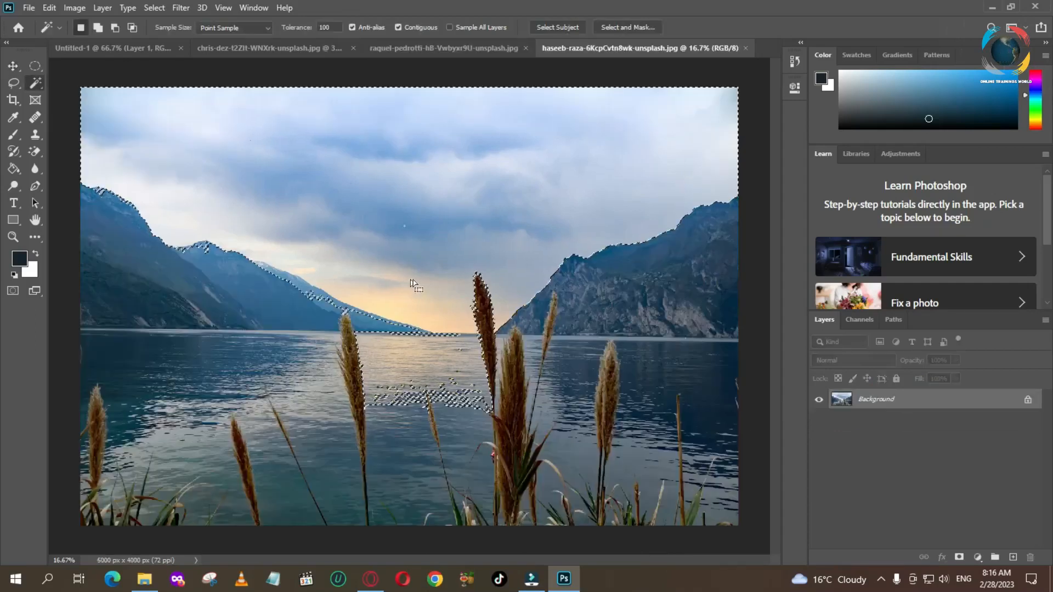
# Step: Set the Magic Wand tolerance to 30 and build a new selection across the upper clouds of the lake photo
pyautogui.click(286, 121)
pyautogui.keyDown('shift'); pyautogui.click(296, 169); pyautogui.keyUp('shift')
pyautogui.keyDown('shift'); pyautogui.click(382, 145); pyautogui.keyUp('shift')
pyautogui.keyDown('shift'); pyautogui.click(478, 147); pyautogui.keyUp('shift')
pyautogui.keyDown('shift'); pyautogui.click(400, 135); pyautogui.keyUp('shift')
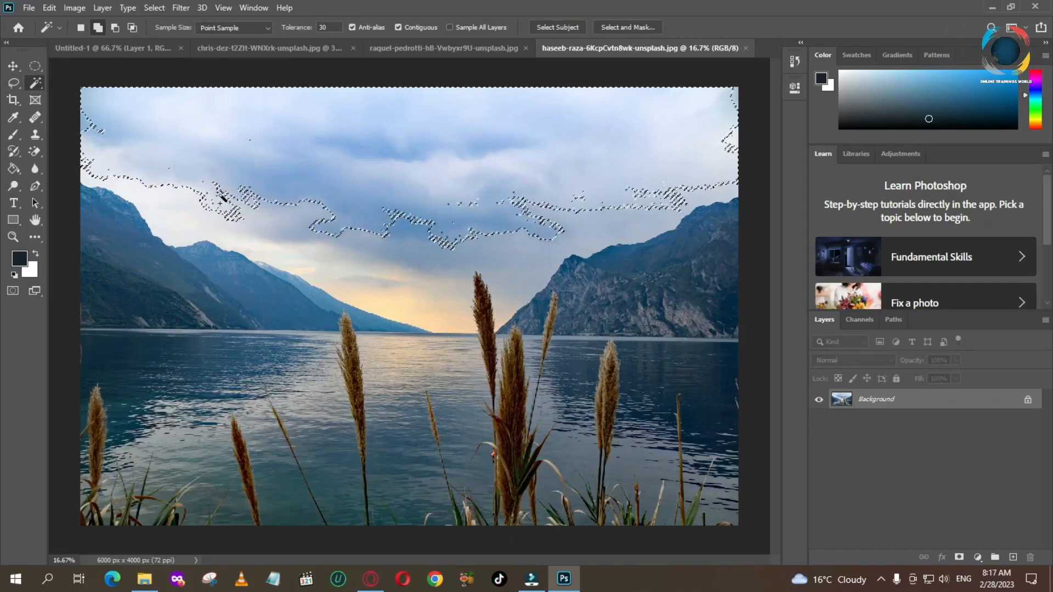
# Step: Add the lower clouds, the upper corner patches and the golden glow near the horizon to the sky selection
pyautogui.click(238, 222)
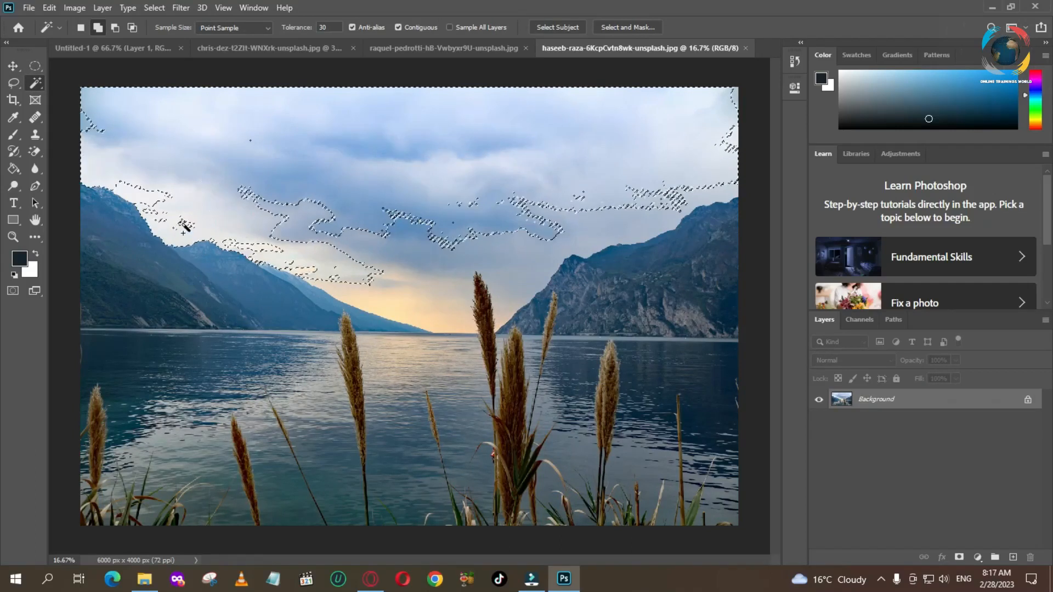
pyautogui.click(445, 300)
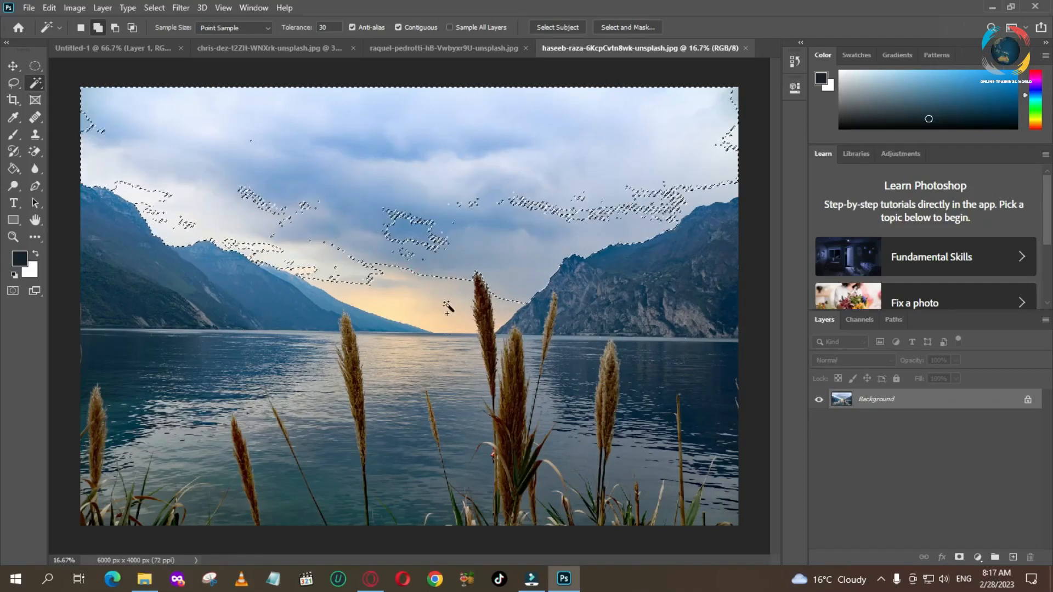
pyautogui.click(402, 229)
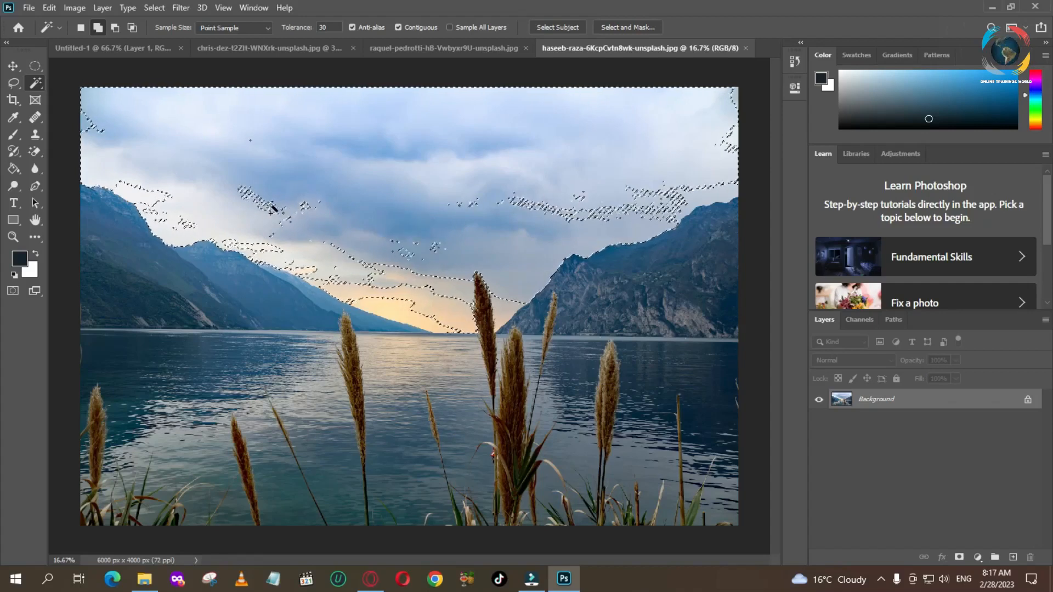
pyautogui.click(301, 222)
pyautogui.click(272, 217)
pyautogui.click(445, 256)
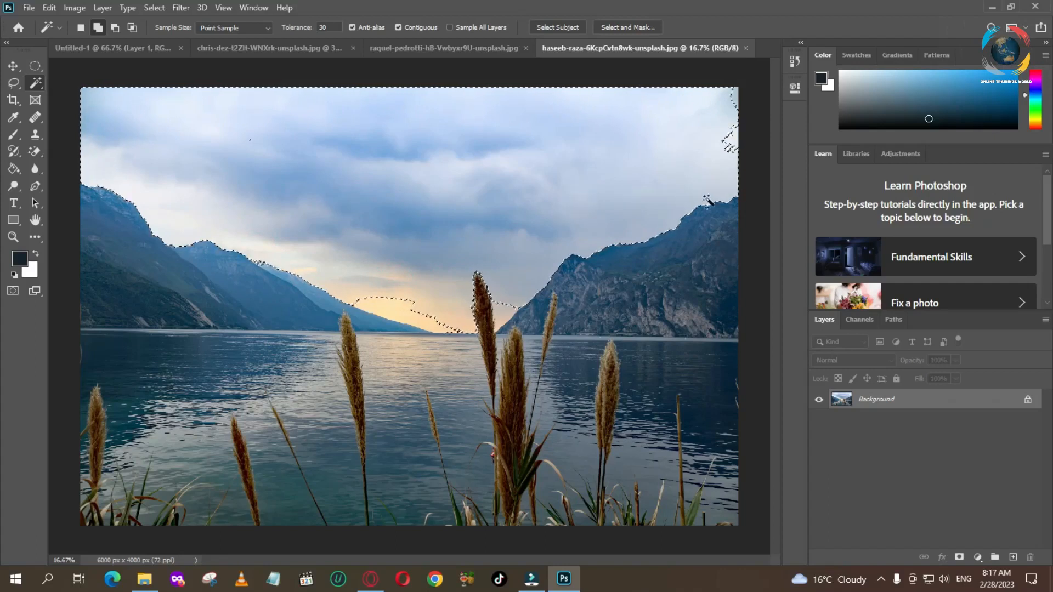
pyautogui.click(734, 101)
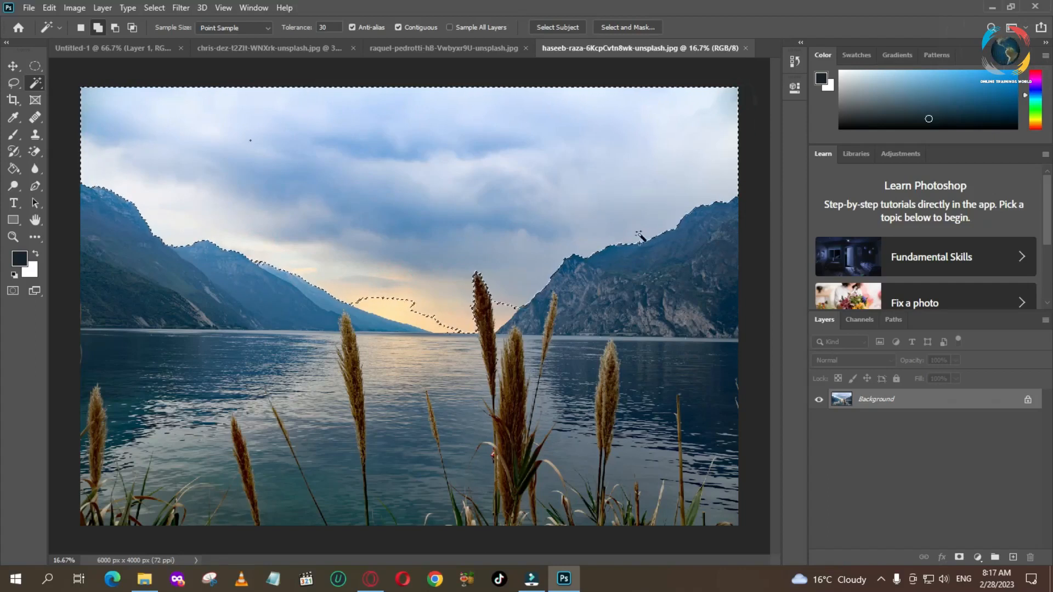
pyautogui.click(390, 308)
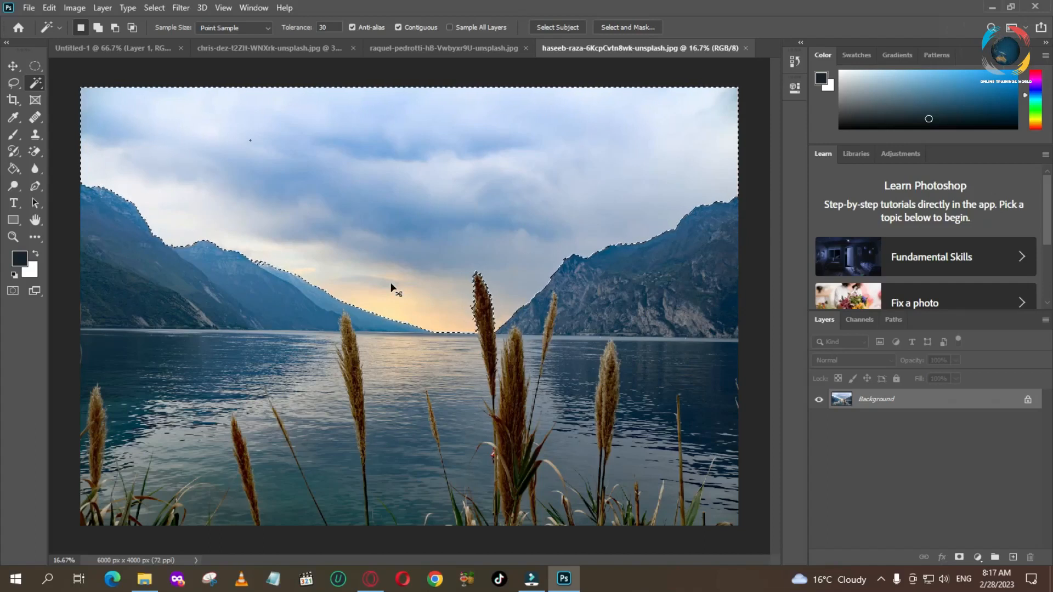
# Step: Copy the selected lake sky to a new layer, view it with the Background hidden, and delete that layer
pyautogui.hotkey('ctrl', 'j')
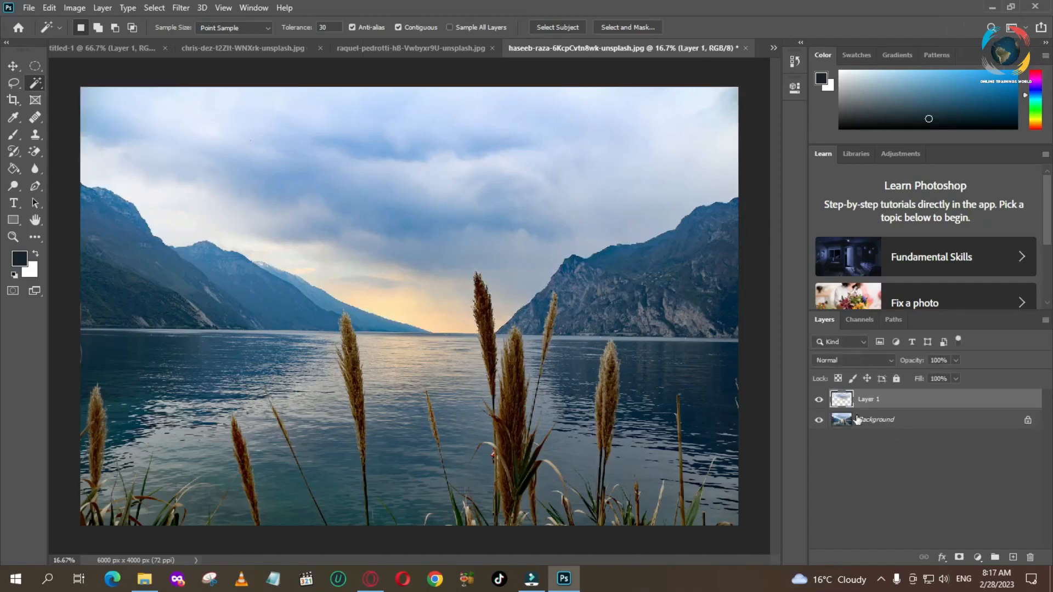
pyautogui.click(818, 420)
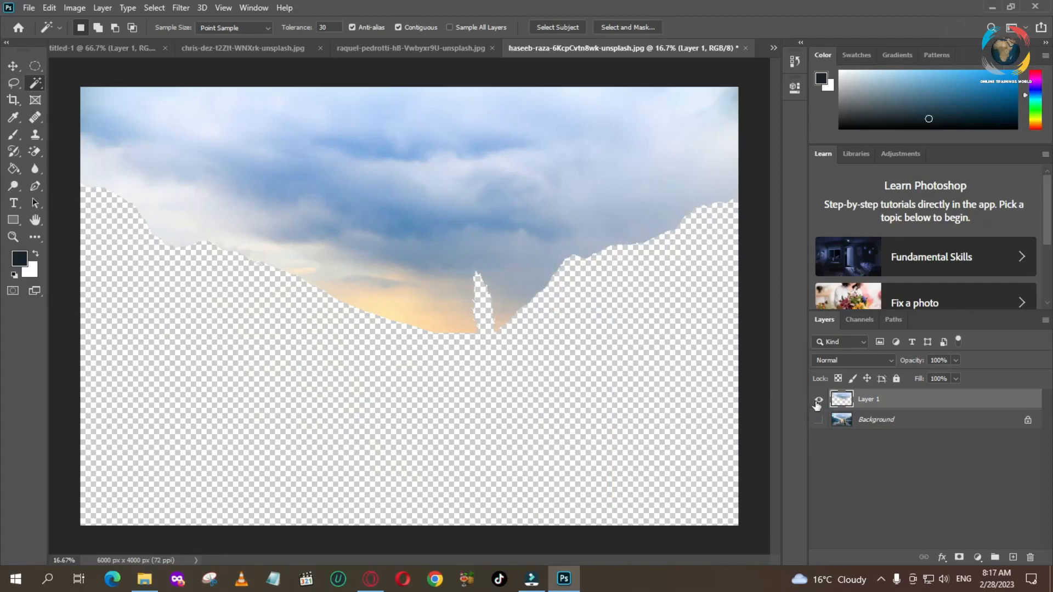
pyautogui.moveTo(902, 397); pyautogui.dragTo(1030, 557)
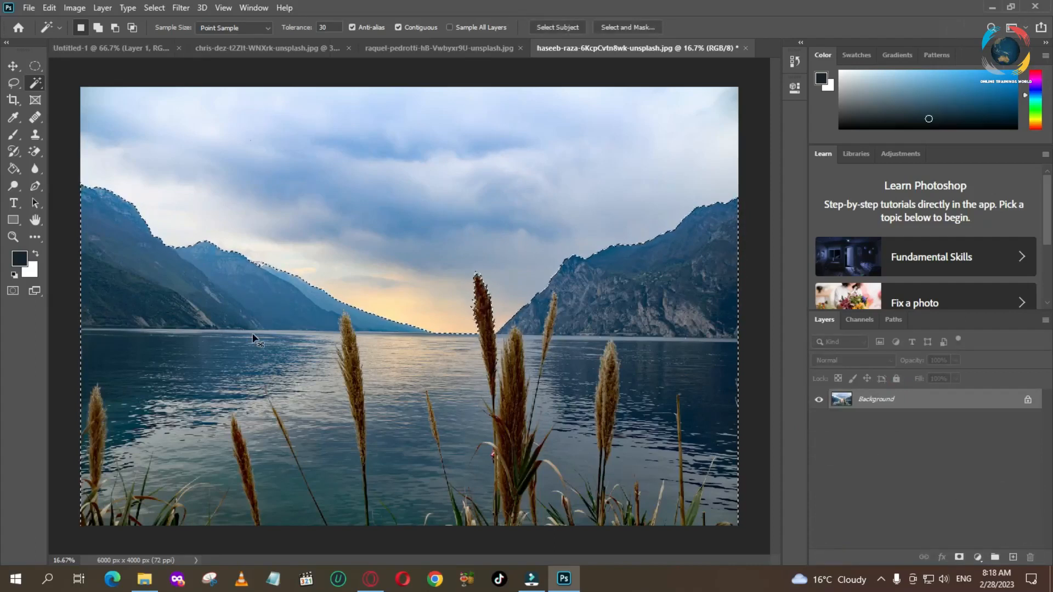
# Step: Invert the sky selection, copy the mountains and lake to a new layer, and hide the Background
pyautogui.hotkey('ctrl', 'j')
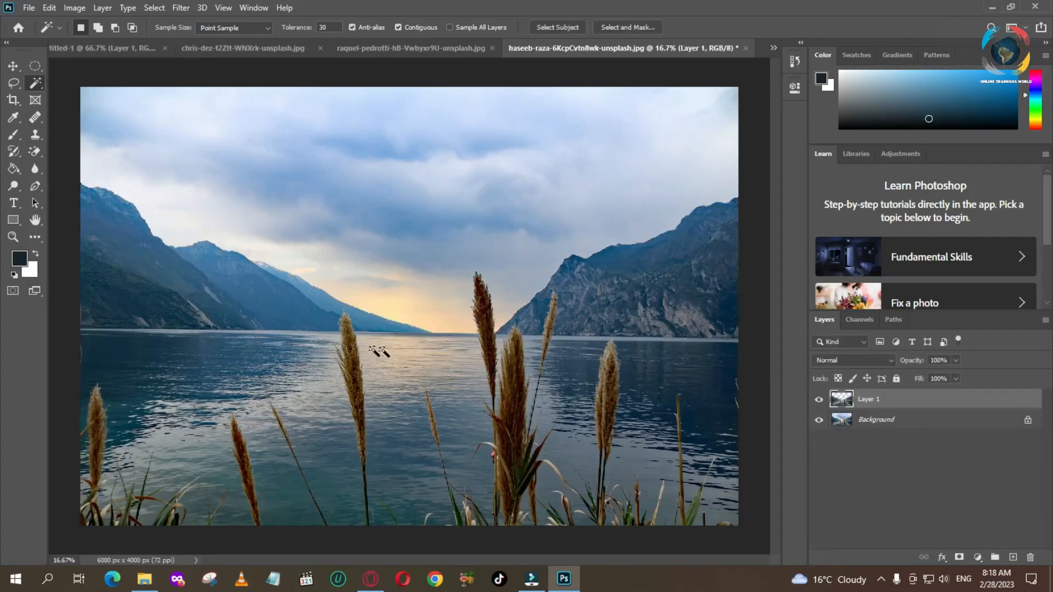
pyautogui.click(818, 420)
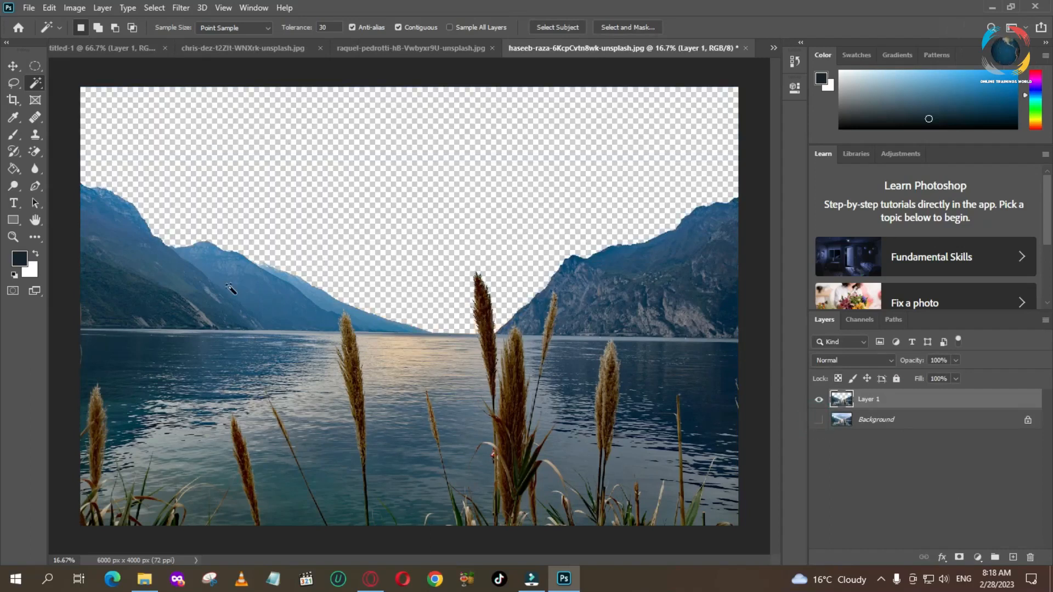
# Step: Switch to the flower field photo and select its full-width sky and upper fields with the Rectangular Marquee tool
pyautogui.click(411, 52)
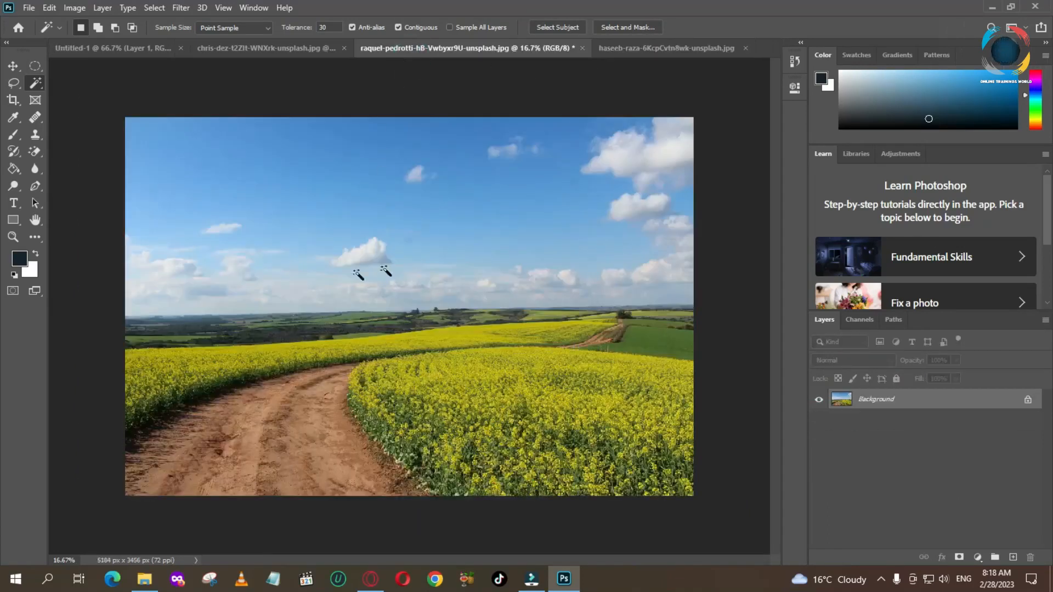
pyautogui.click(35, 66)
pyautogui.click(91, 65)
pyautogui.moveTo(120, 112); pyautogui.dragTo(724, 369)
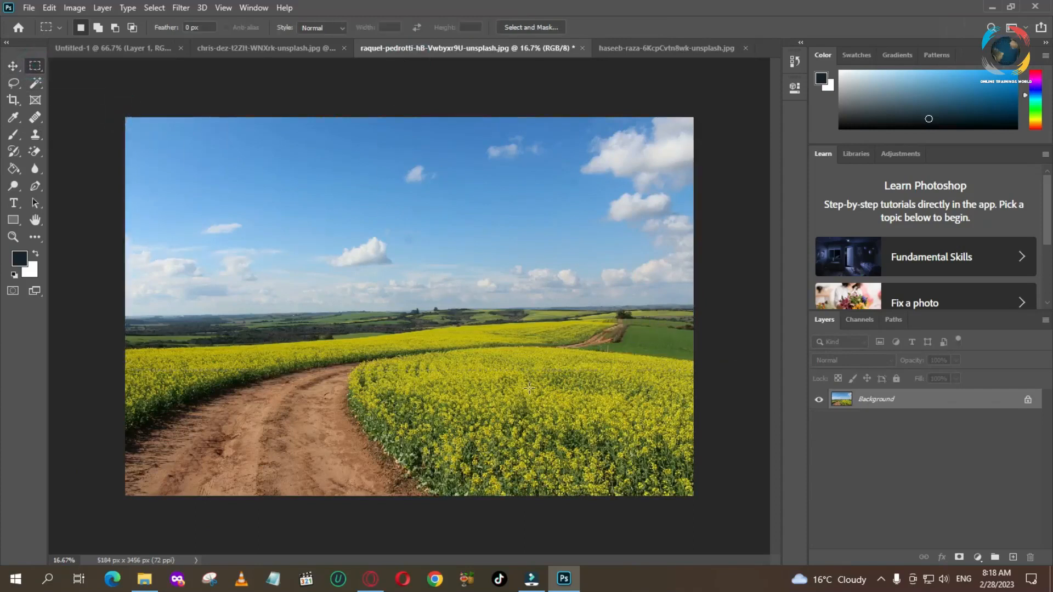
# Step: Move the selected flower field area into the lake document at the canvas's upper edge and place its layer beneath the mountains layer
pyautogui.click(13, 66)
pyautogui.moveTo(296, 218); pyautogui.dragTo(496, 255)
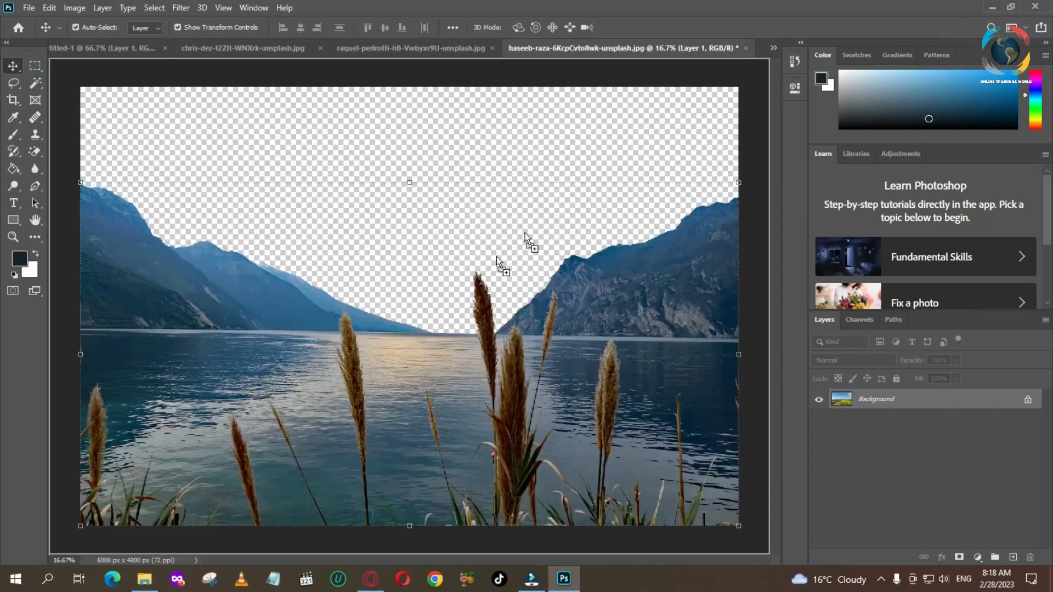
pyautogui.moveTo(350, 256); pyautogui.dragTo(479, 202)
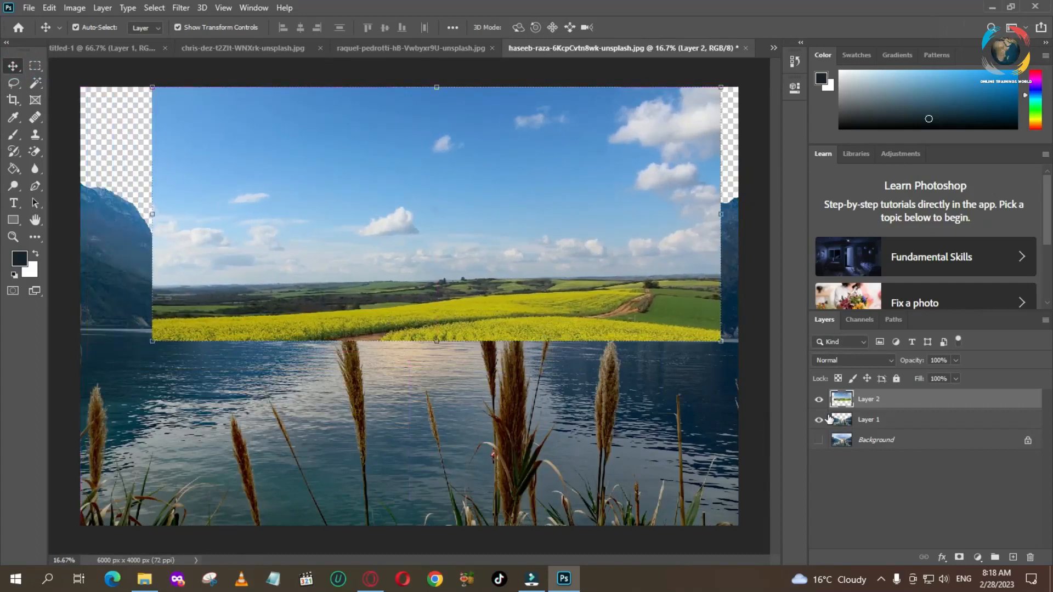
pyautogui.moveTo(862, 403); pyautogui.dragTo(853, 437)
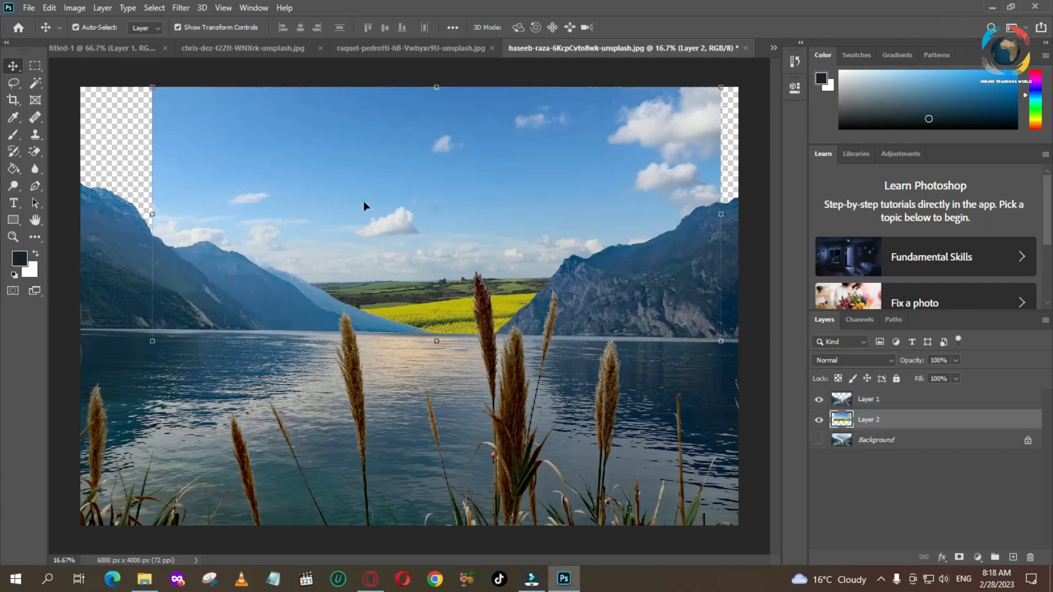
# Step: Scale the flower field layer to about 134% and position it so its blue sky fills the area behind the mountains
pyautogui.moveTo(151, 340); pyautogui.dragTo(47, 388)
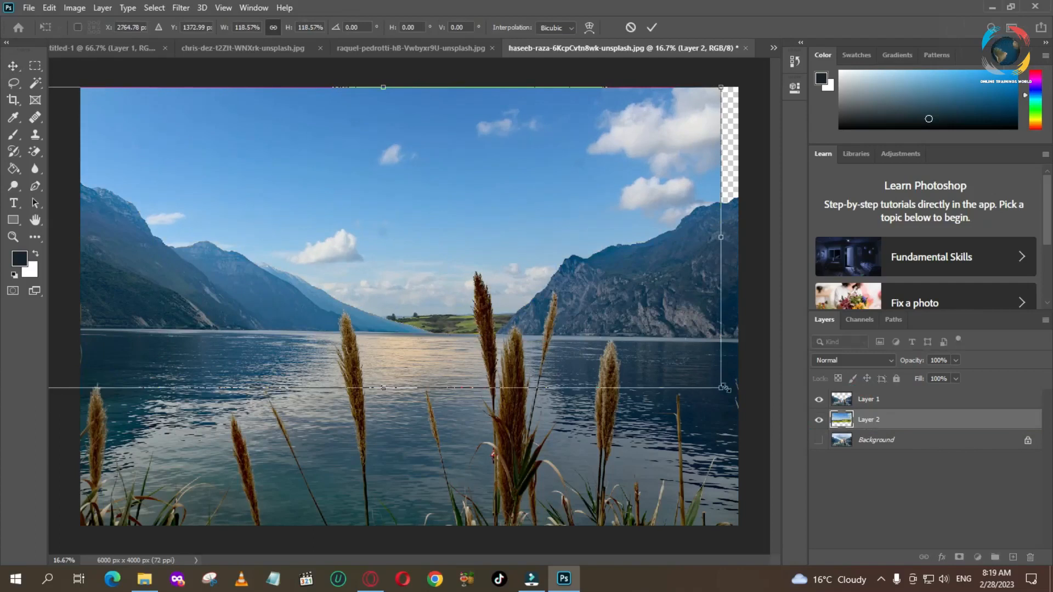
pyautogui.moveTo(728, 392); pyautogui.dragTo(808, 438)
pyautogui.moveTo(486, 225)
pyautogui.mouseDown()
pyautogui.moveTo(495, 226)
pyautogui.moveTo(474, 222)
pyautogui.mouseUp()
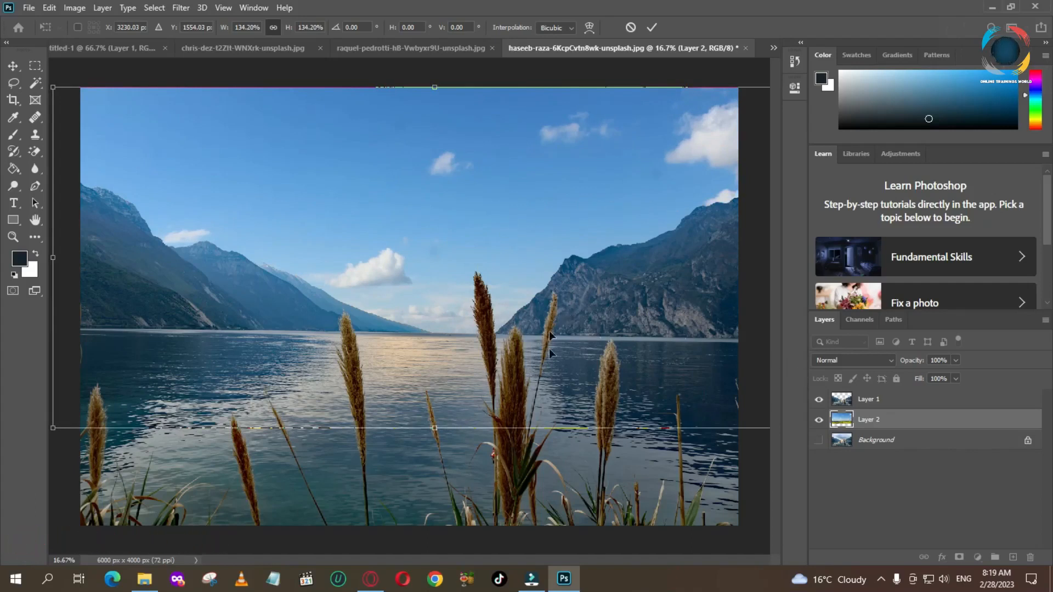
pyautogui.click(652, 30)
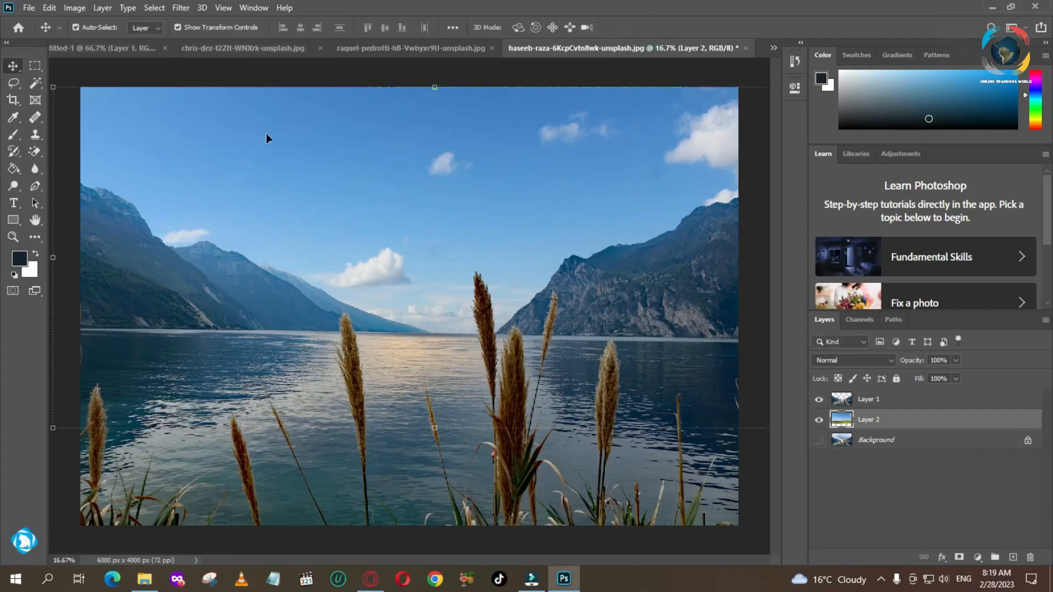
# Step: Compare the blue-sky composite with the original lake photo by toggling the visibility of Layer 1, Layer 2 and Background
pyautogui.click(900, 482)
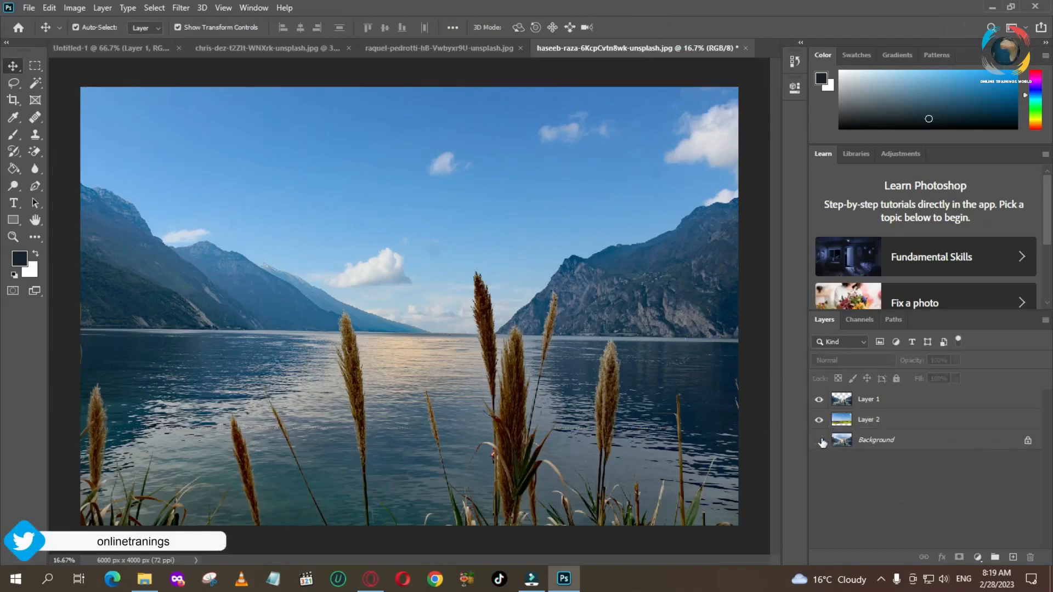
pyautogui.click(858, 442)
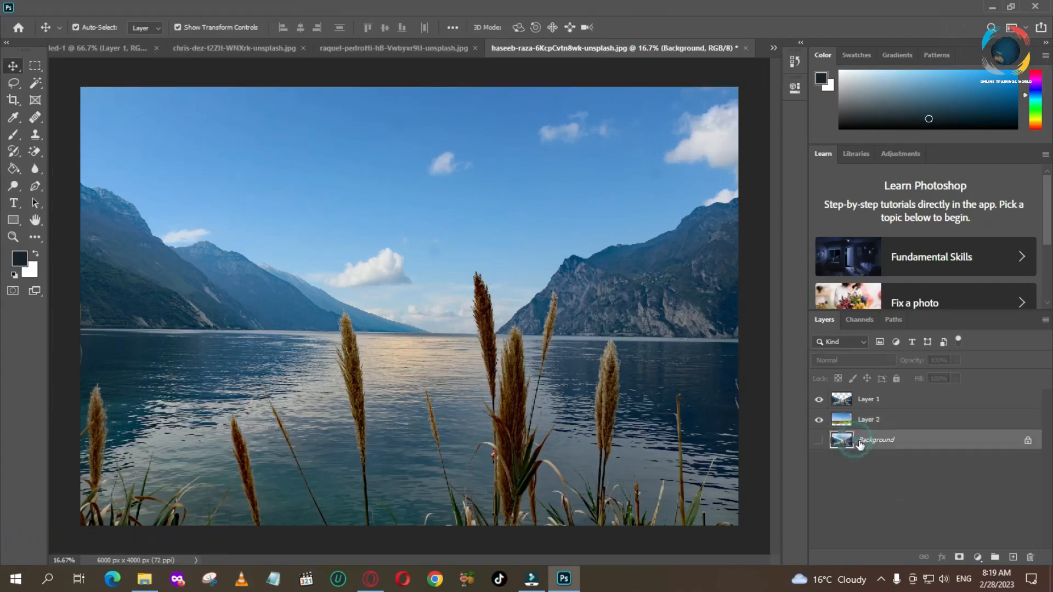
pyautogui.click(818, 399)
pyautogui.click(818, 419)
pyautogui.click(819, 441)
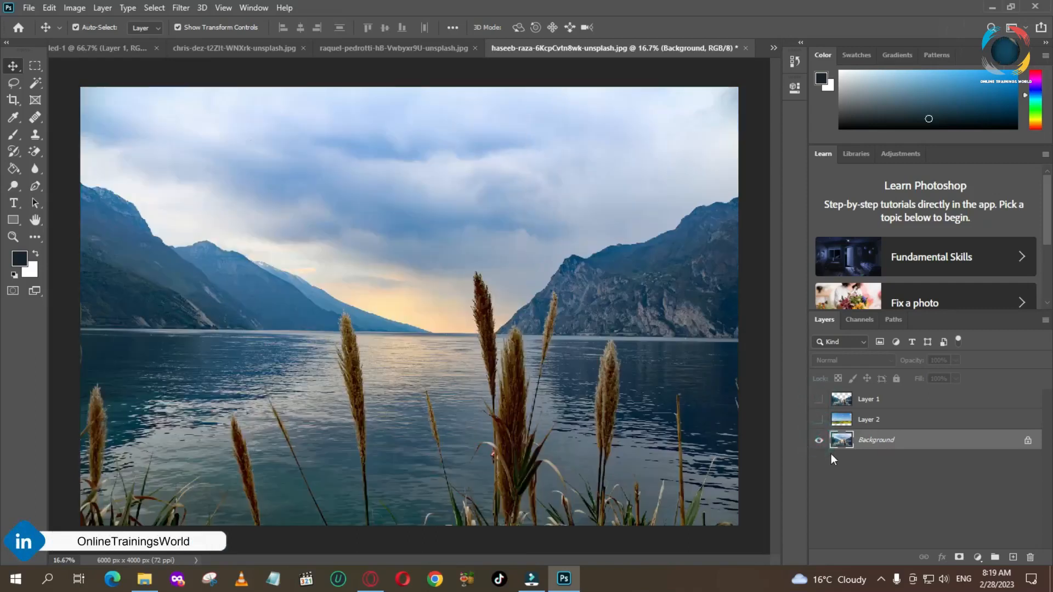
pyautogui.click(818, 420)
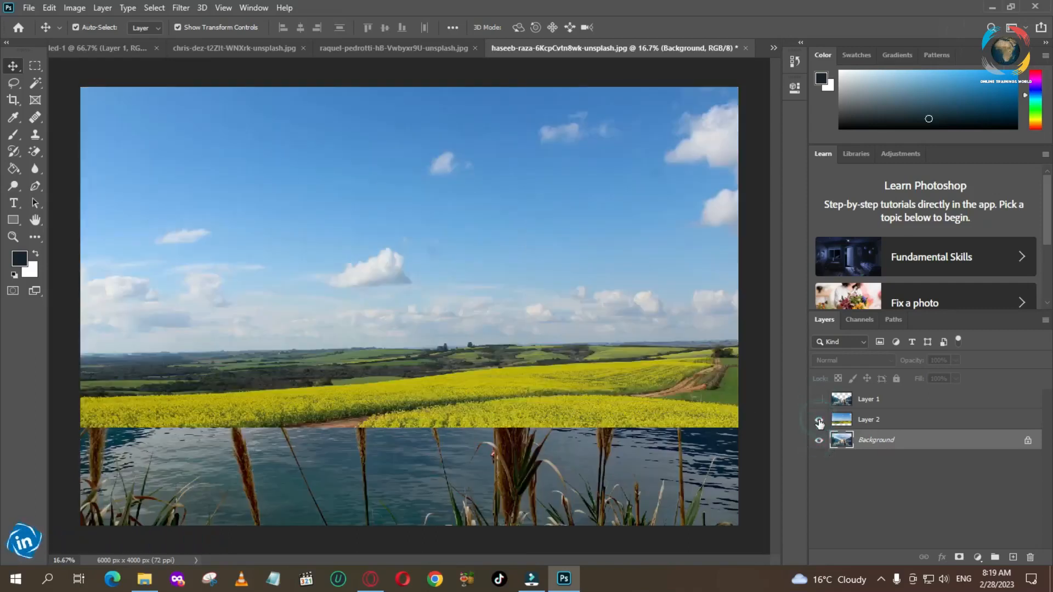
pyautogui.click(818, 420)
pyautogui.click(818, 400)
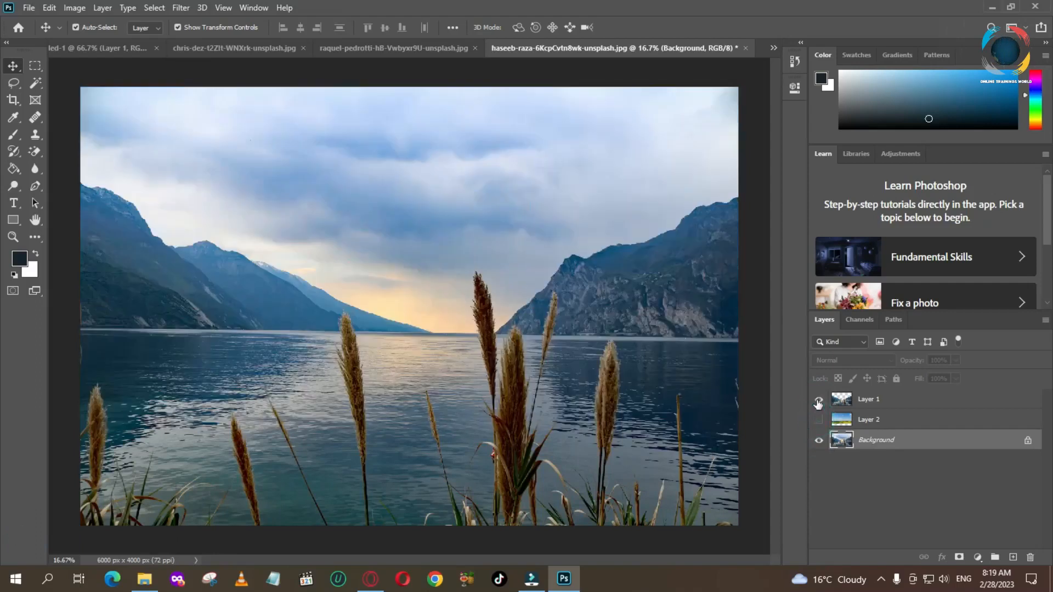
pyautogui.click(819, 441)
pyautogui.click(819, 441)
pyautogui.click(818, 420)
pyautogui.rightClick(821, 441)
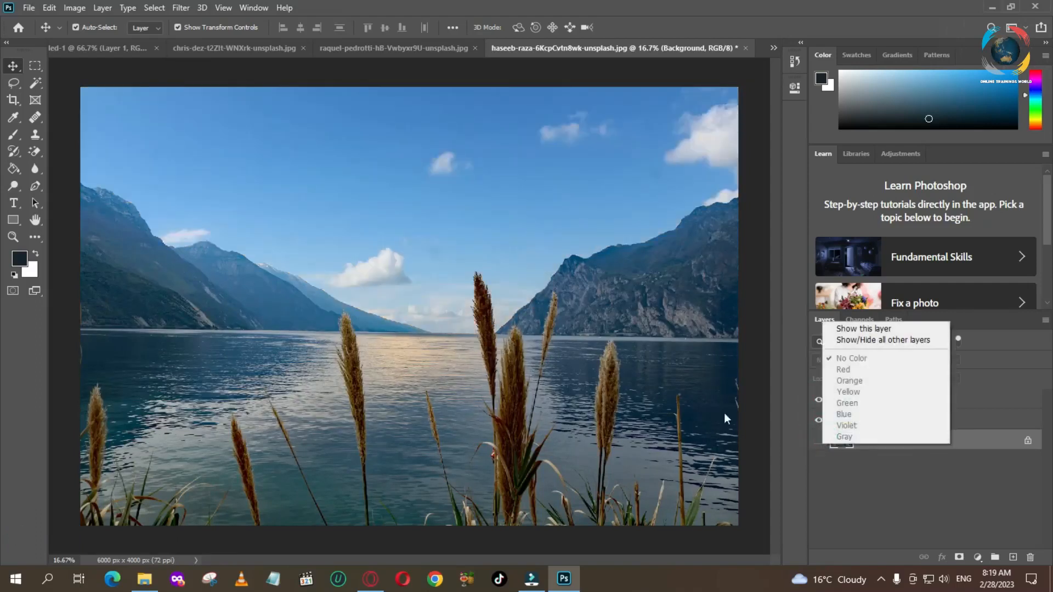
pyautogui.click(960, 527)
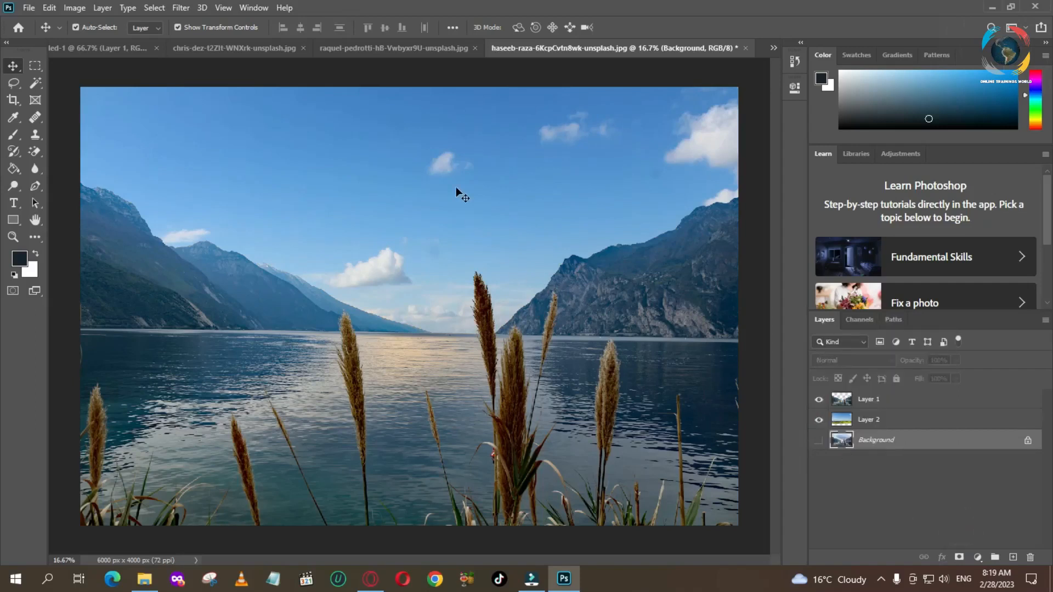
# Step: Clear the rectangular selection in the flower field photo and select its upper blue sky with the Magic Wand
pyautogui.click(35, 85)
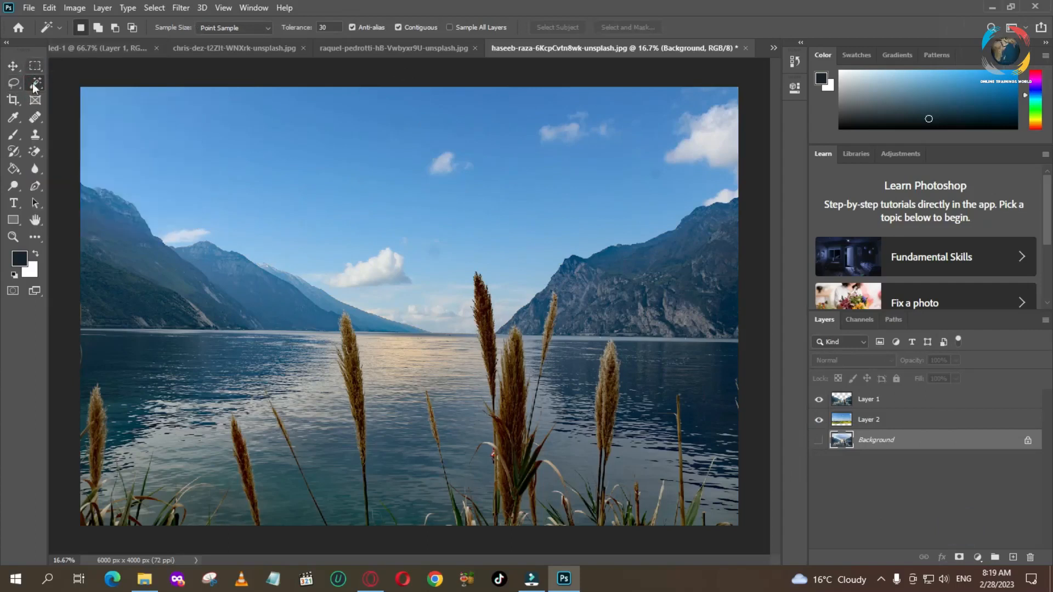
pyautogui.click(35, 82)
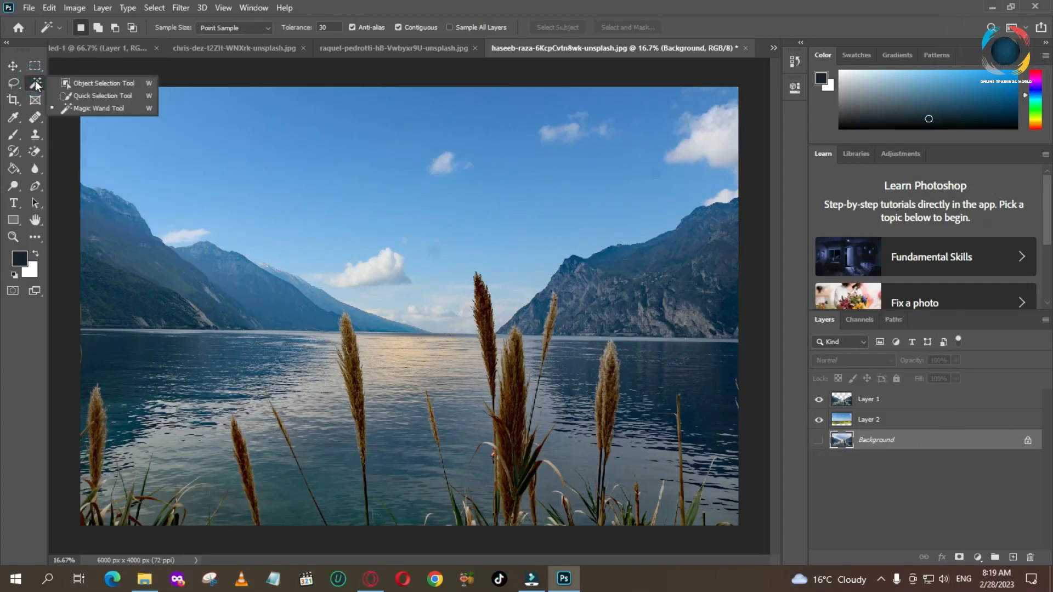
pyautogui.click(22, 402)
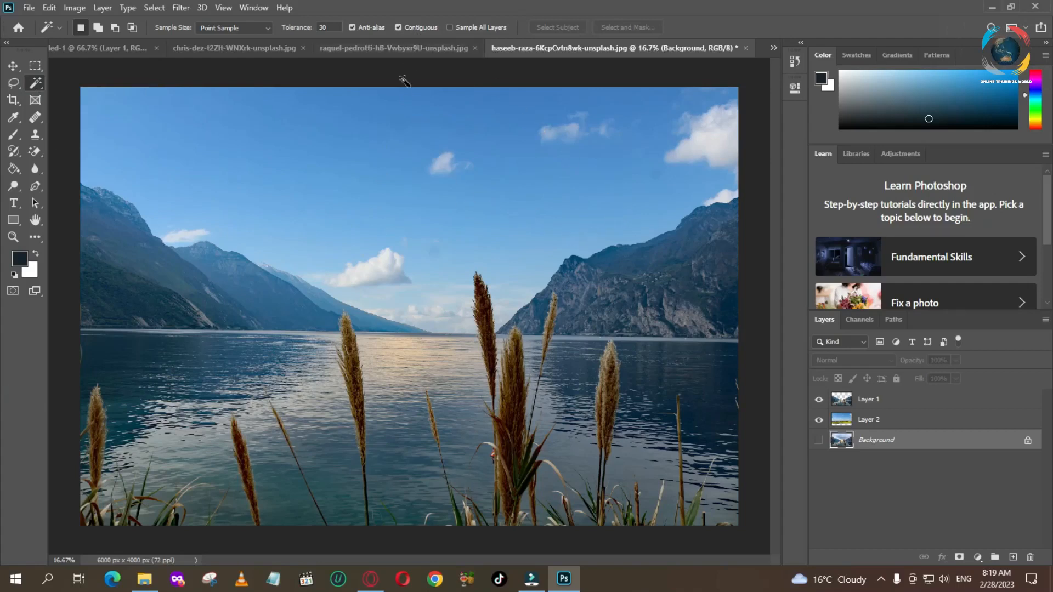
pyautogui.click(419, 53)
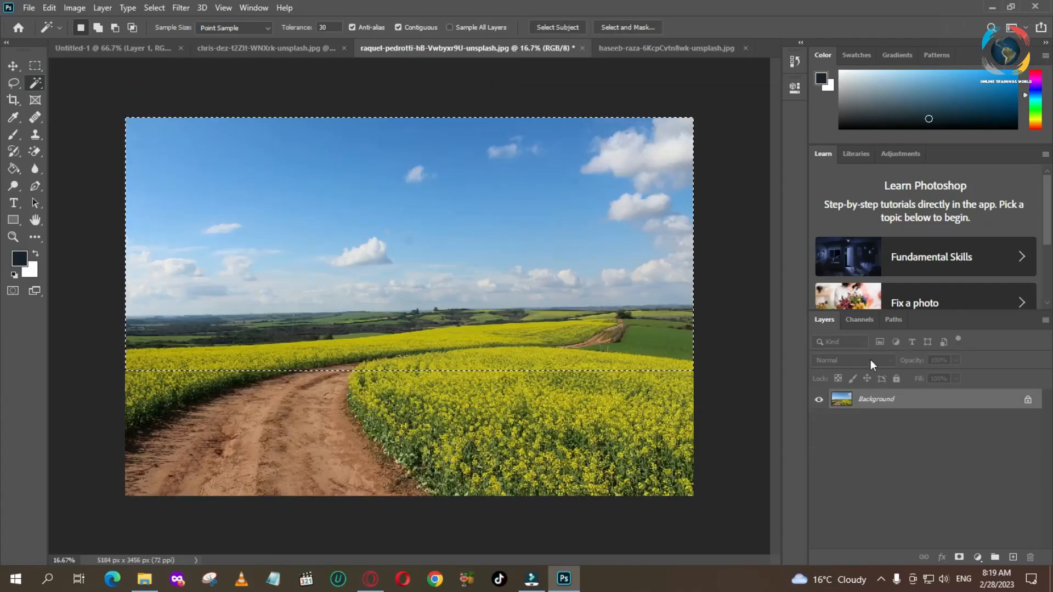
pyautogui.rightClick(497, 174)
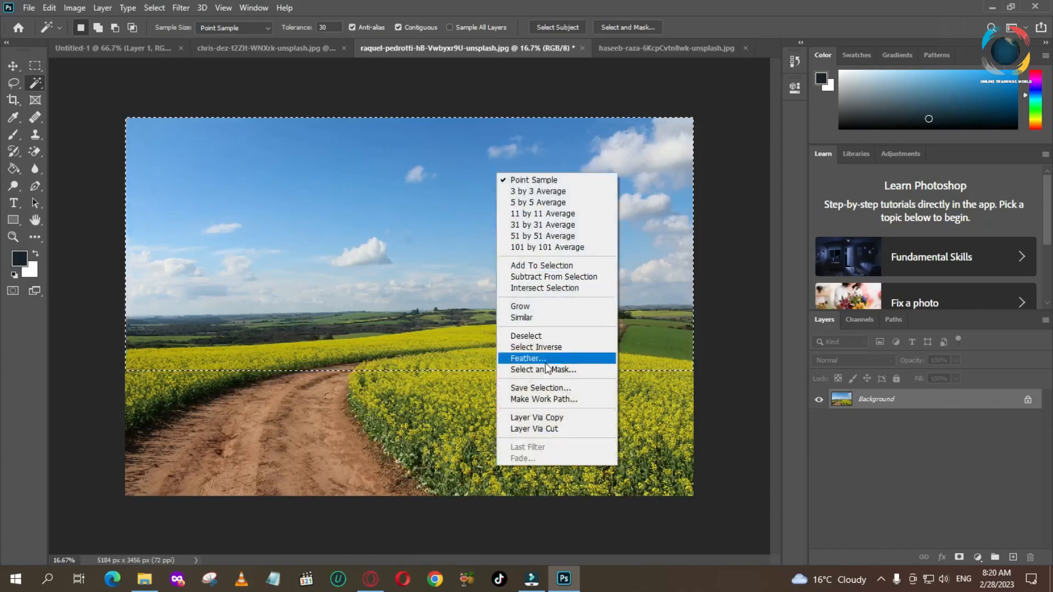
pyautogui.click(526, 335)
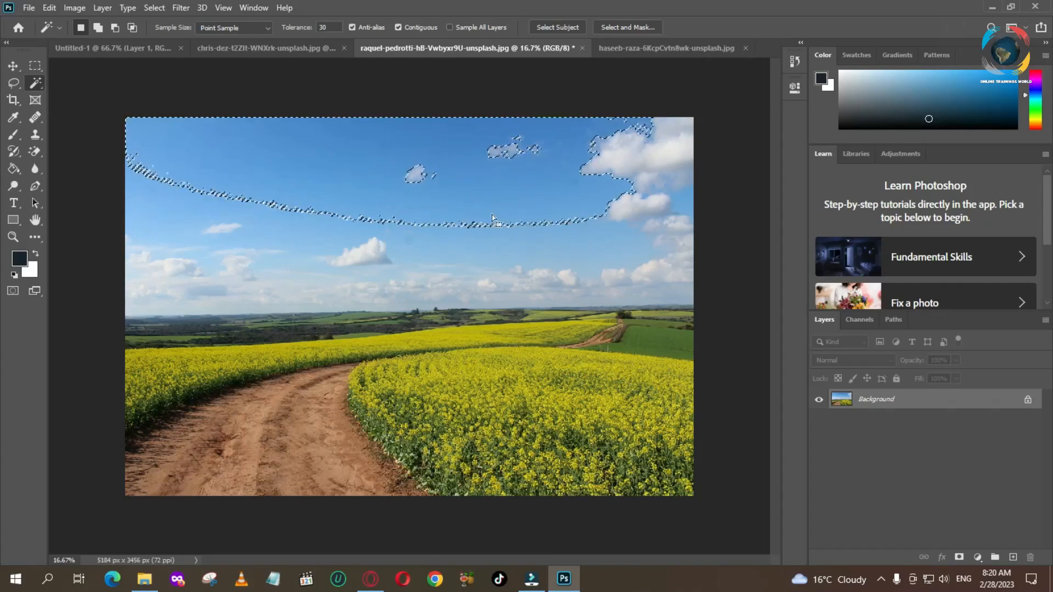
# Step: Enable Sample All Layers for the Magic Wand and sample the flower field photo's sky and clouds, finishing on the blue sky
pyautogui.click(636, 293)
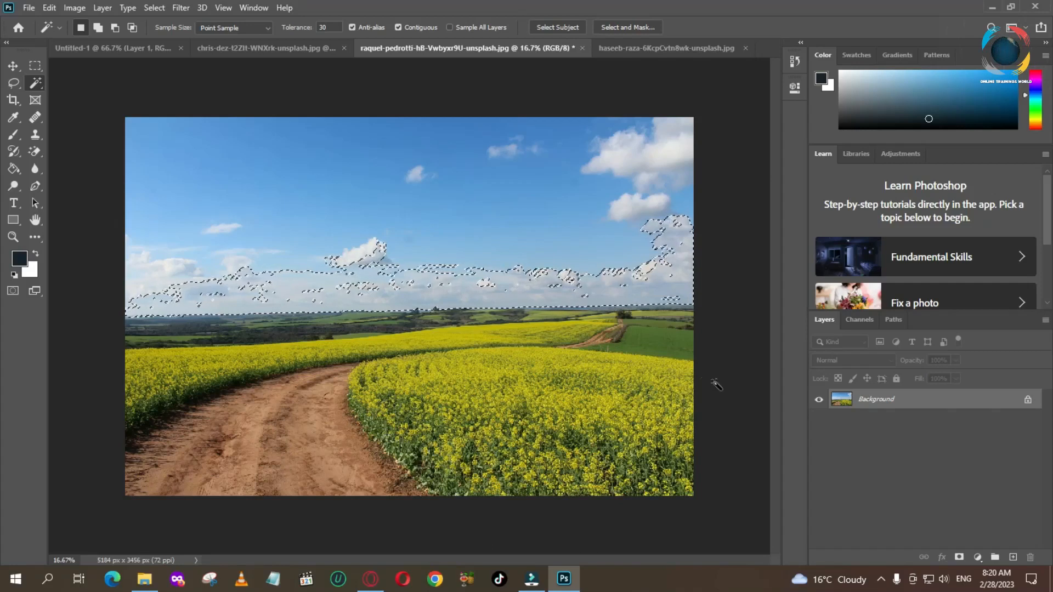
pyautogui.click(450, 26)
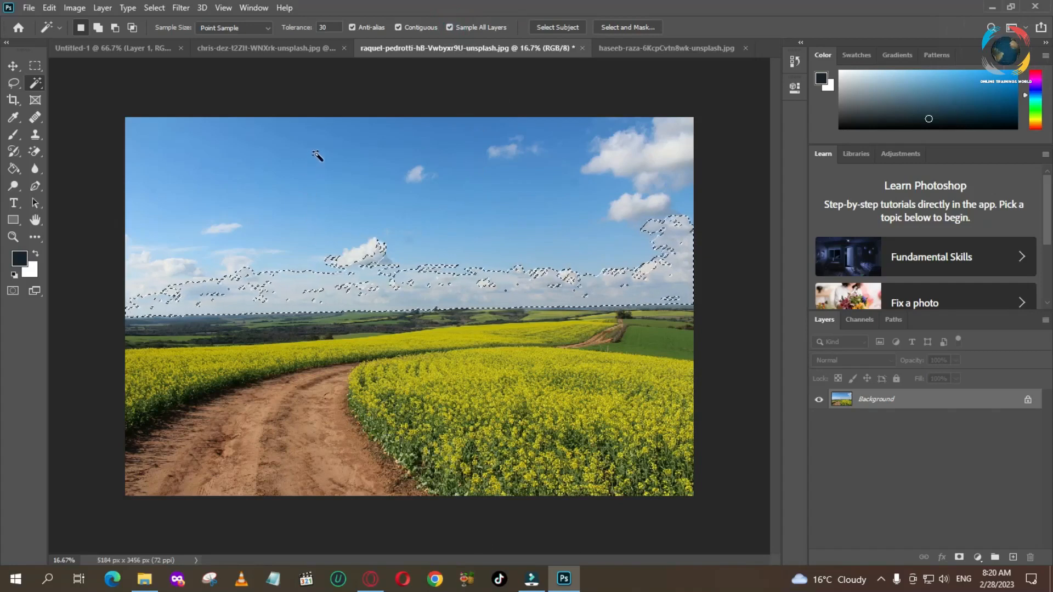
pyautogui.click(470, 171)
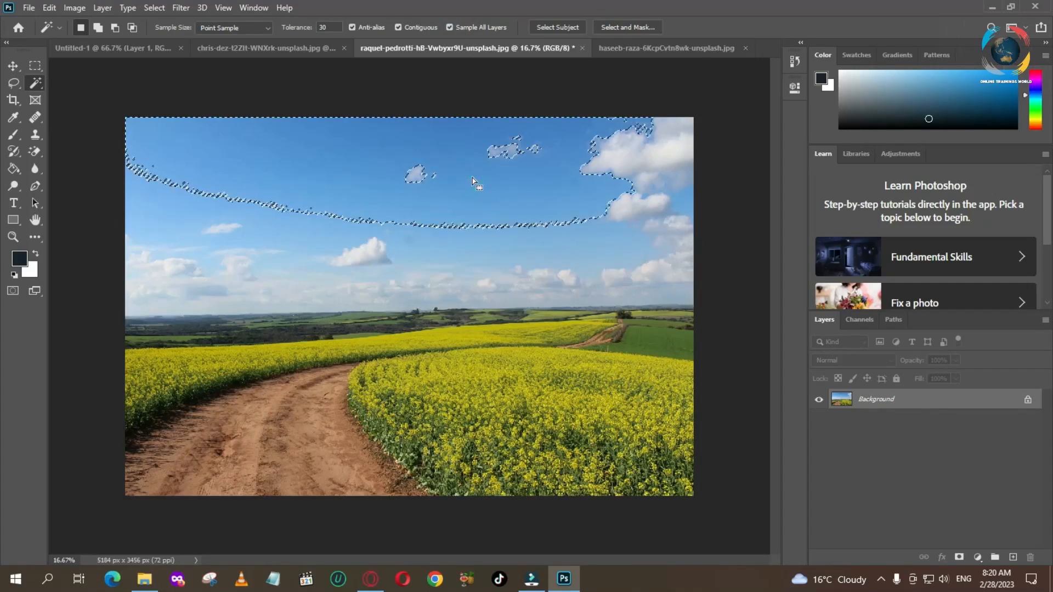
pyautogui.click(640, 165)
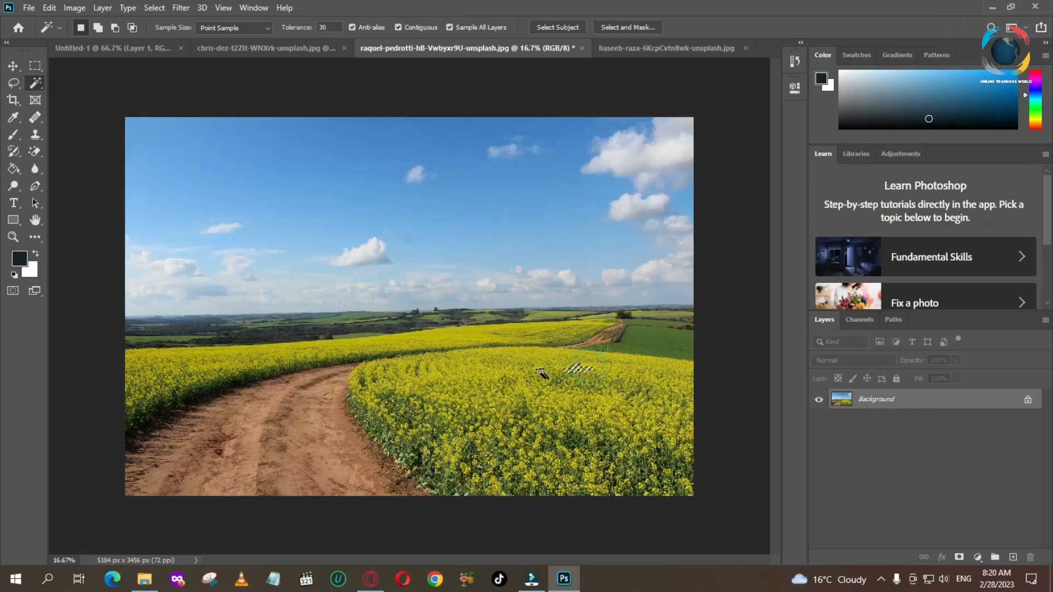
pyautogui.click(257, 188)
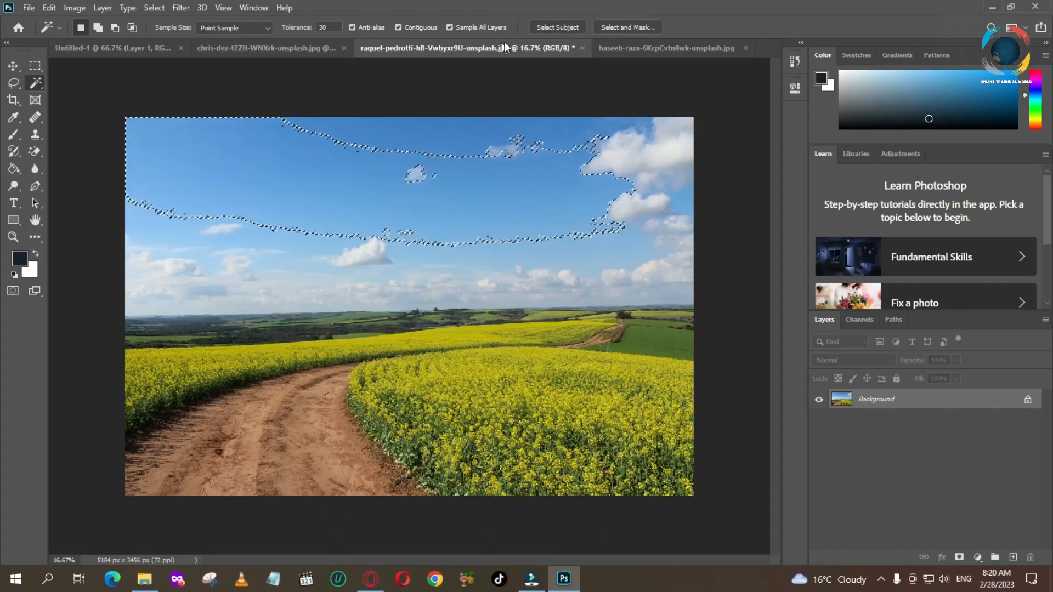
# Step: Switch to the lake document, sample the mountain on the far right with the Magic Wand, and make the Background layer visible
pyautogui.click(655, 49)
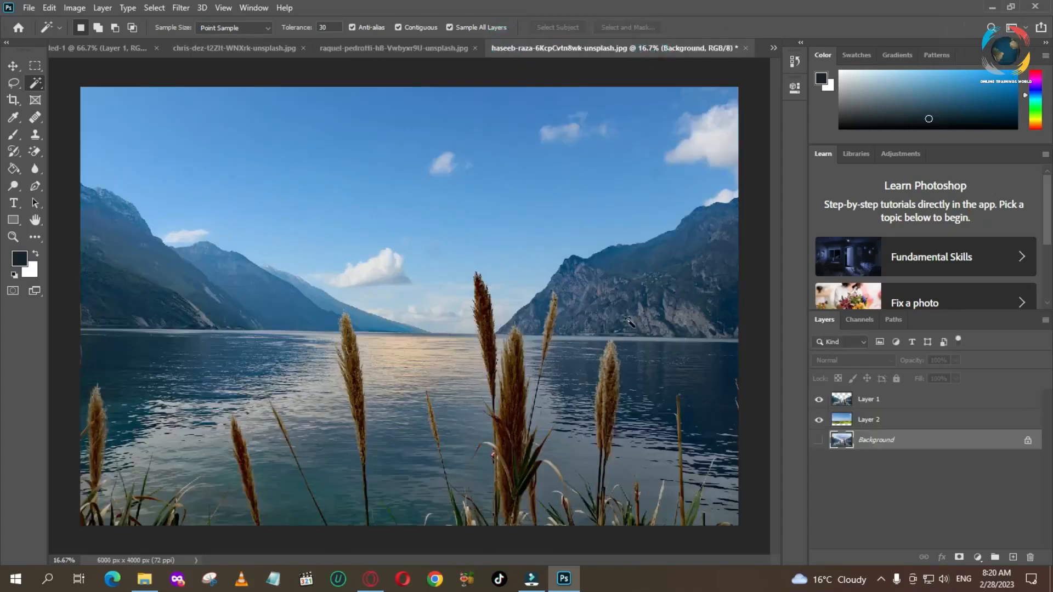
pyautogui.click(632, 254)
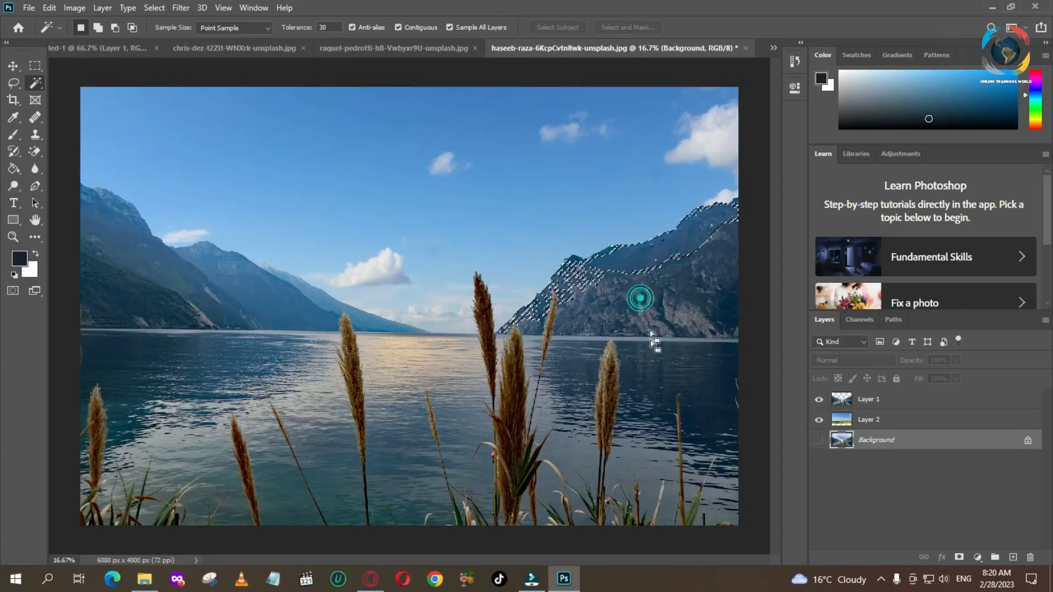
pyautogui.click(817, 439)
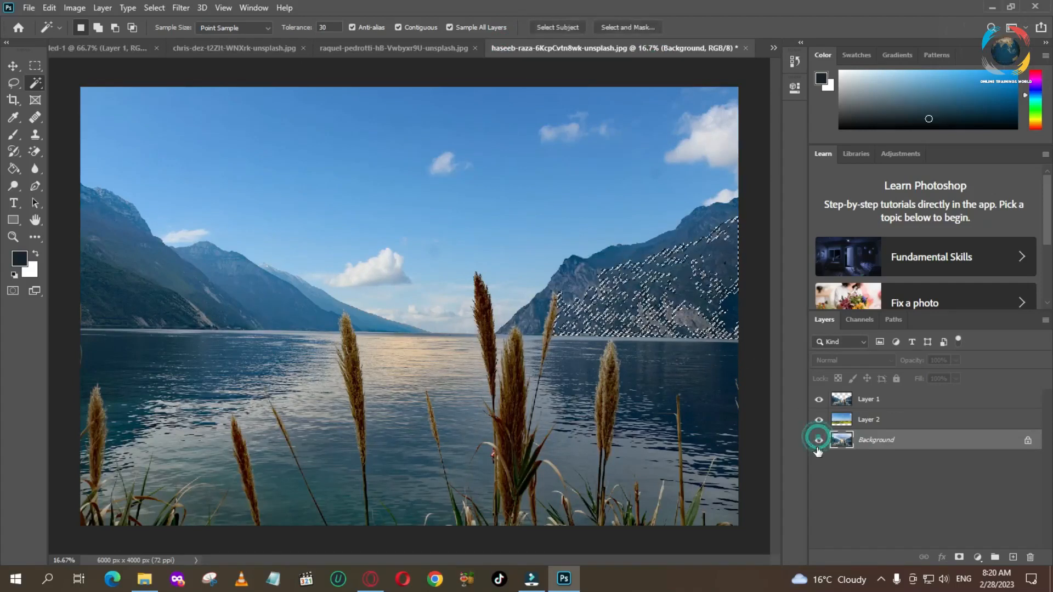
# Step: Sample the lake photo's left mountains, blue sky, cloud and water with the Magic Wand while Sample All Layers is on
pyautogui.click(203, 268)
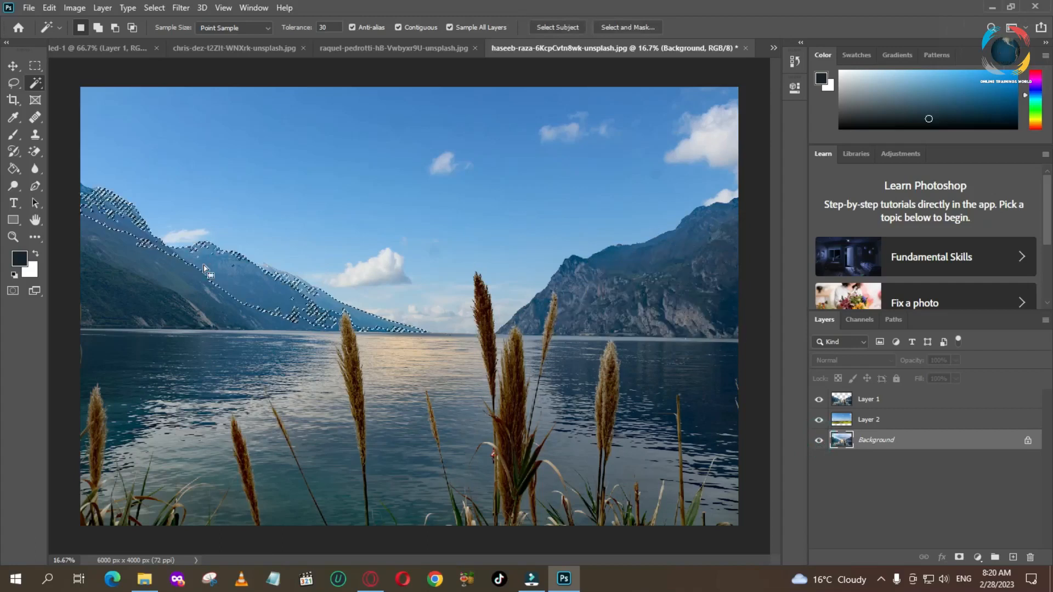
pyautogui.click(396, 166)
pyautogui.click(712, 146)
pyautogui.click(231, 310)
pyautogui.click(203, 383)
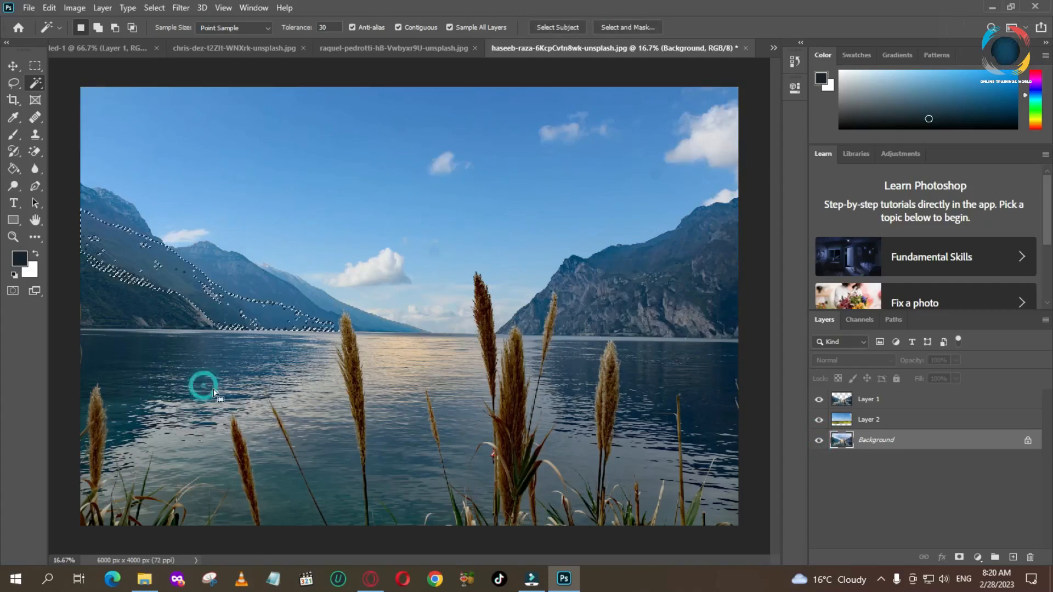
pyautogui.click(339, 394)
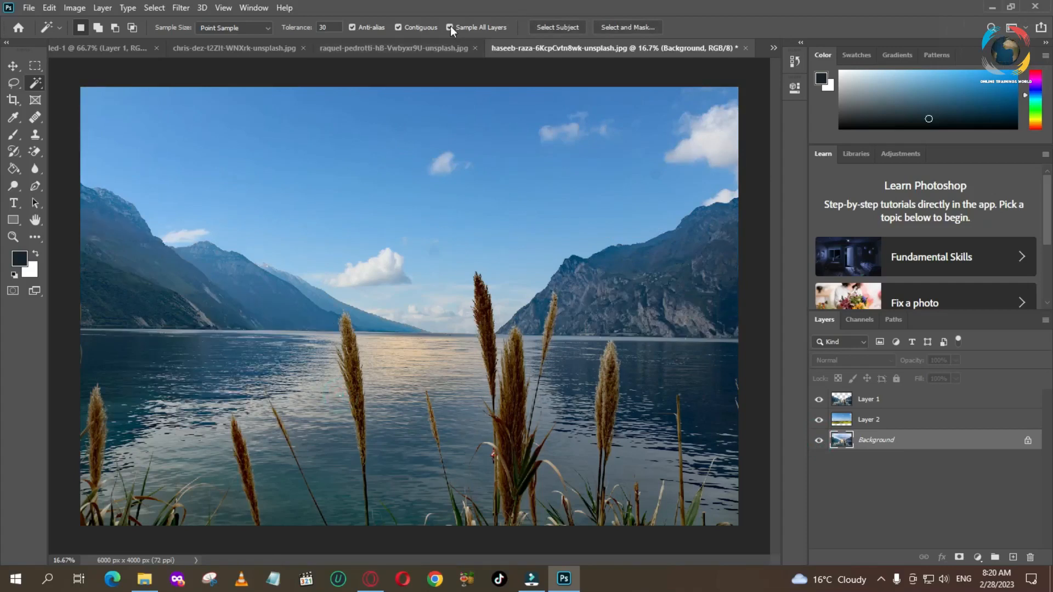
# Step: Disable Sample All Layers and sample several spots of the lake water and the right mountain with the Magic Wand
pyautogui.click(400, 425)
pyautogui.click(453, 413)
pyautogui.click(582, 364)
pyautogui.click(682, 359)
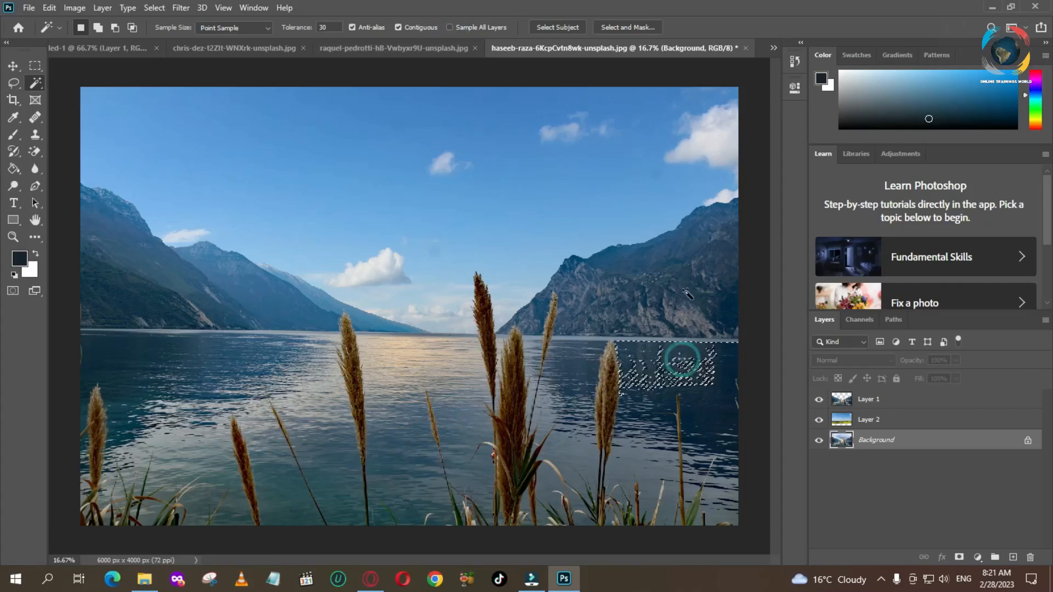
pyautogui.click(683, 284)
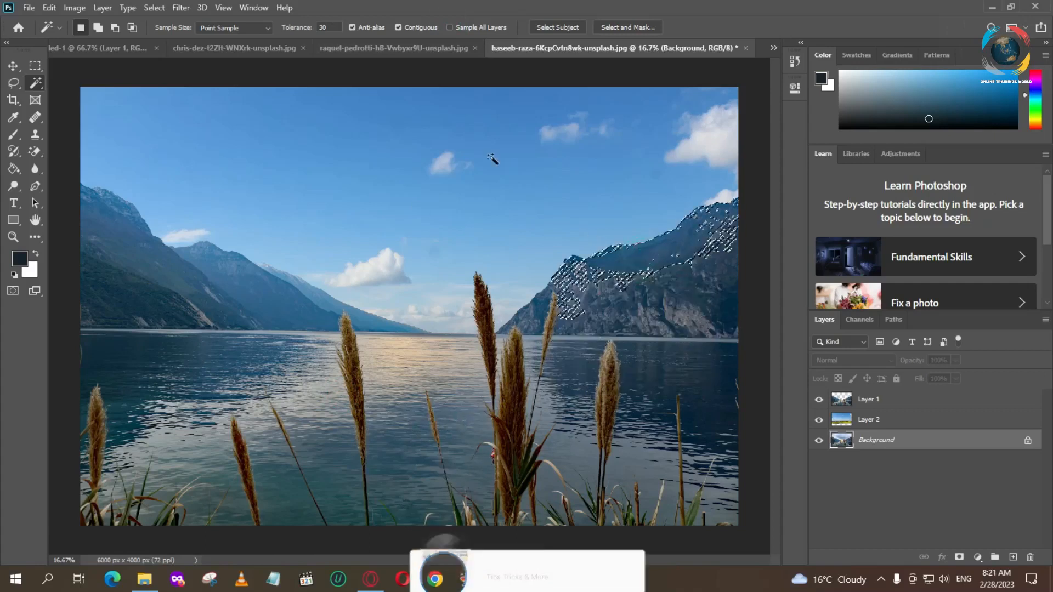
# Step: Sample the lake photo's right mountain and upper sky with the Magic Wand at a tolerance of 124, and reset the tolerance to 30
pyautogui.click(323, 27)
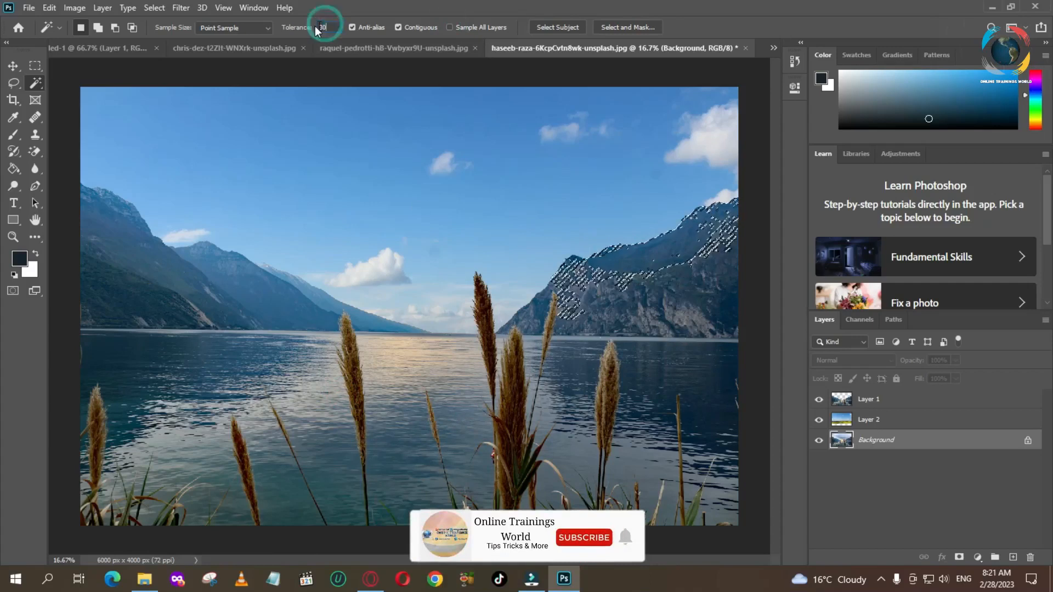
pyautogui.click(299, 28)
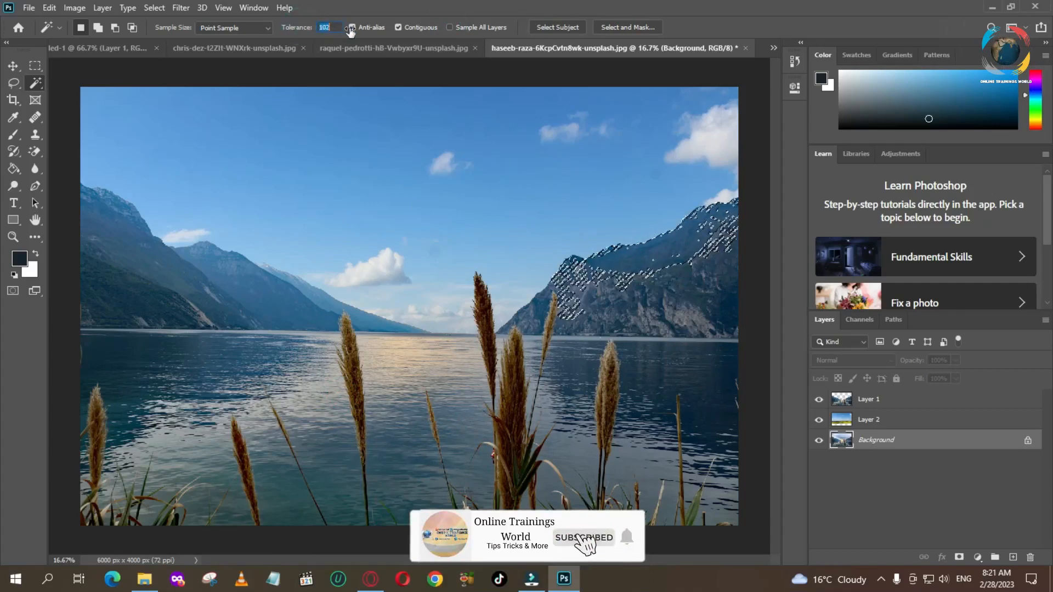
pyautogui.click(657, 258)
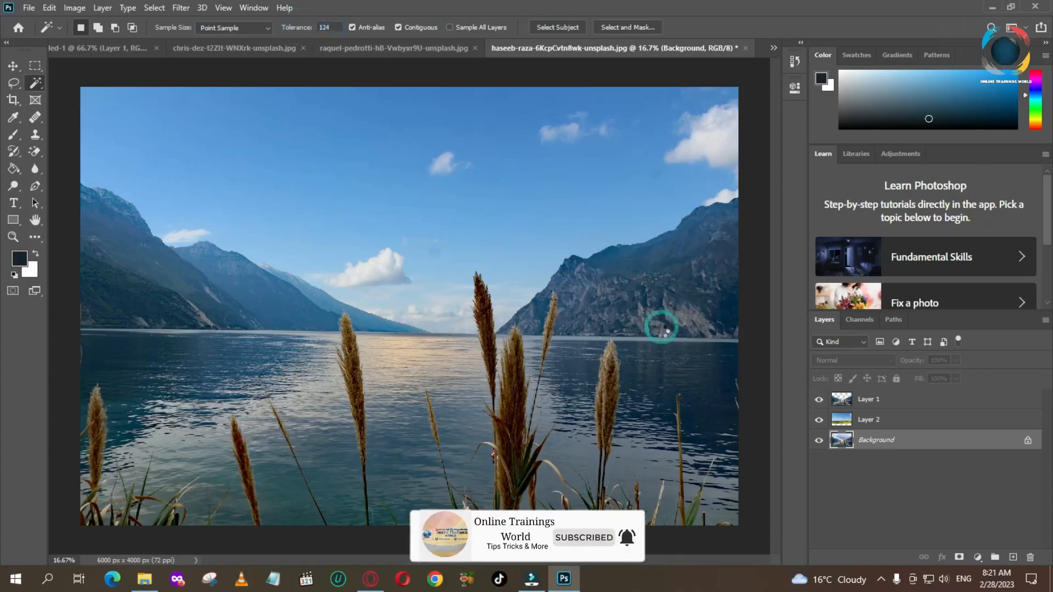
pyautogui.click(349, 118)
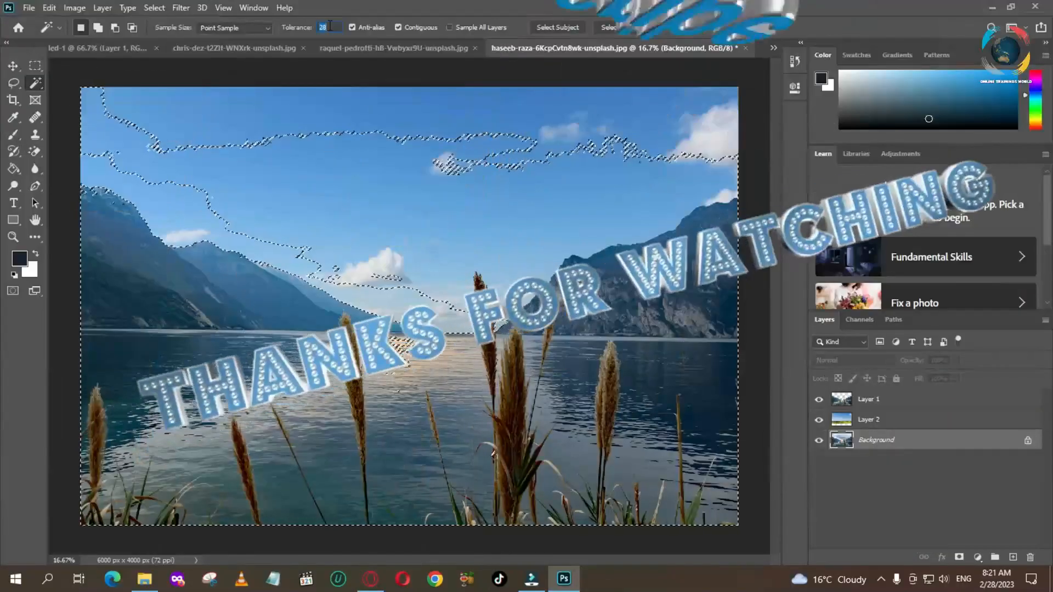
pyautogui.write('30')
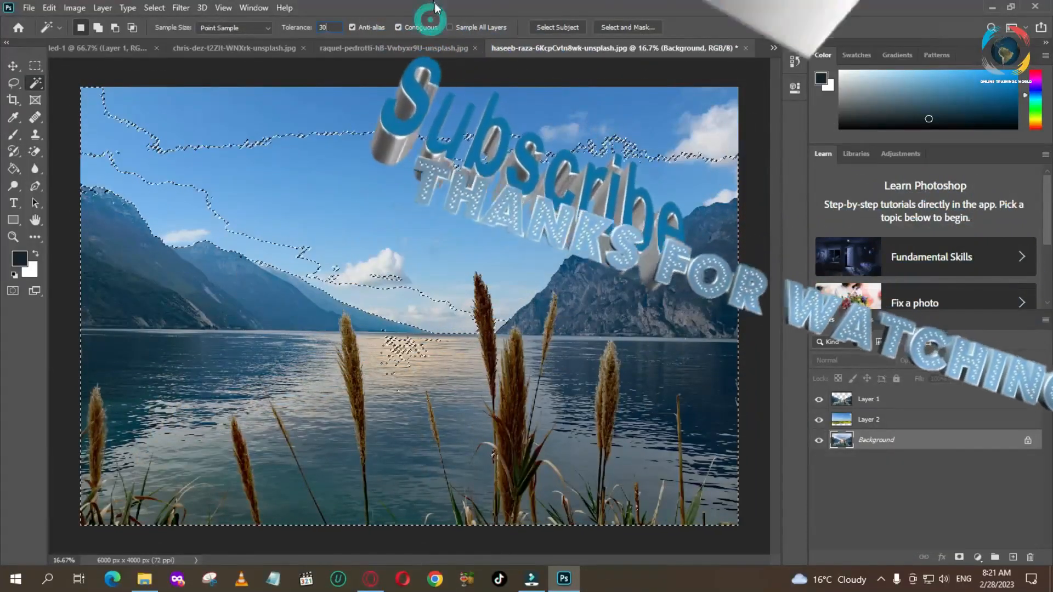